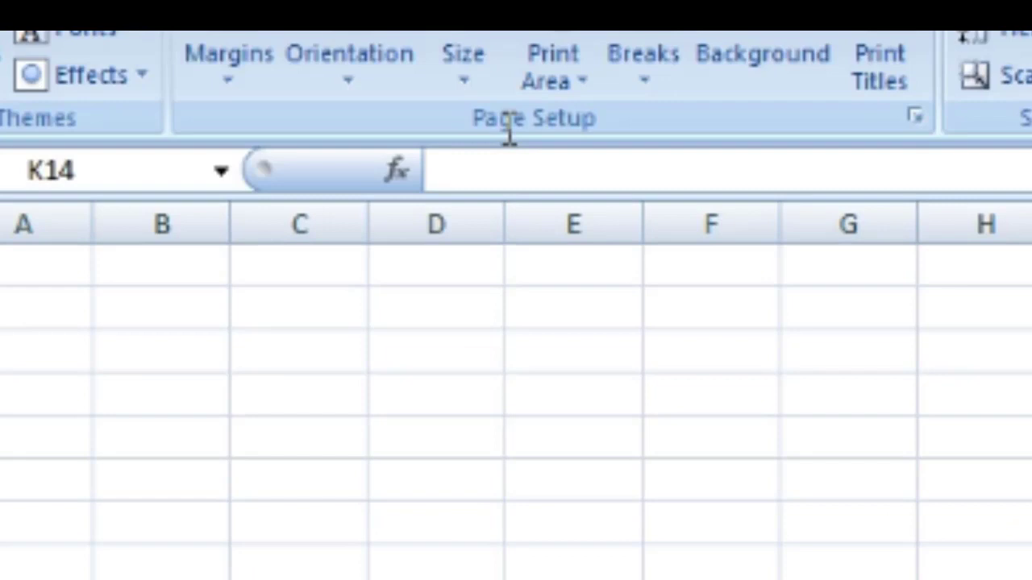
Step: Check the blank worksheet's paper size against A4, and switch to the PDF to read its page setup notes
{"action": "left_click", "coordinate": [466, 77]}
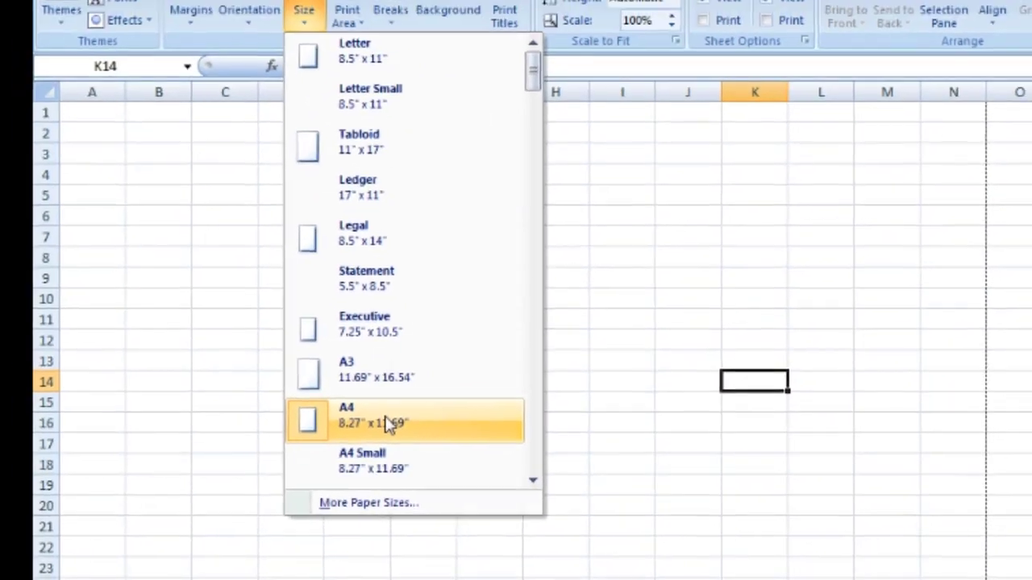
{"action": "left_click", "coordinate": [184, 395]}
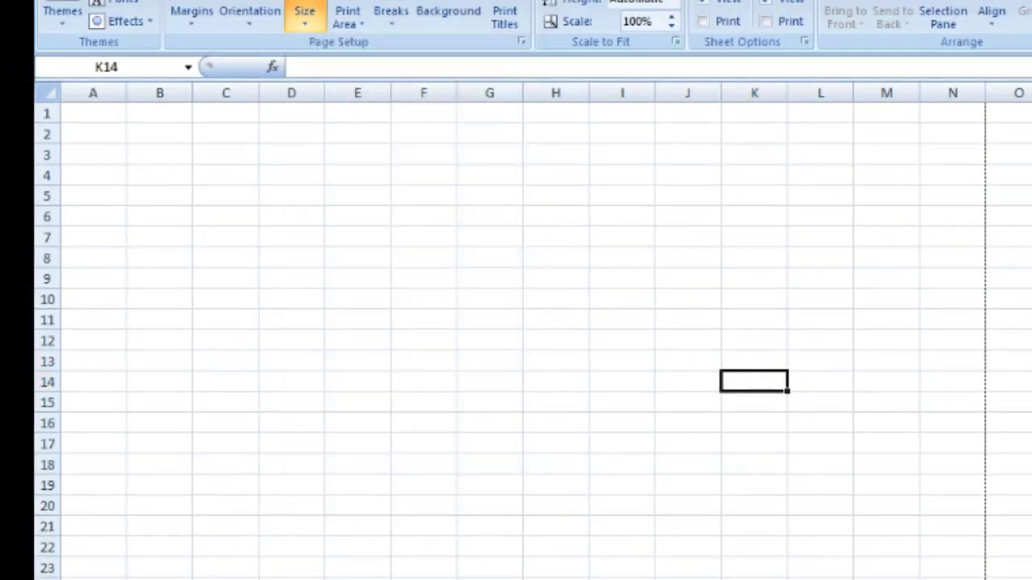
{"action": "left_click", "coordinate": [446, 579]}
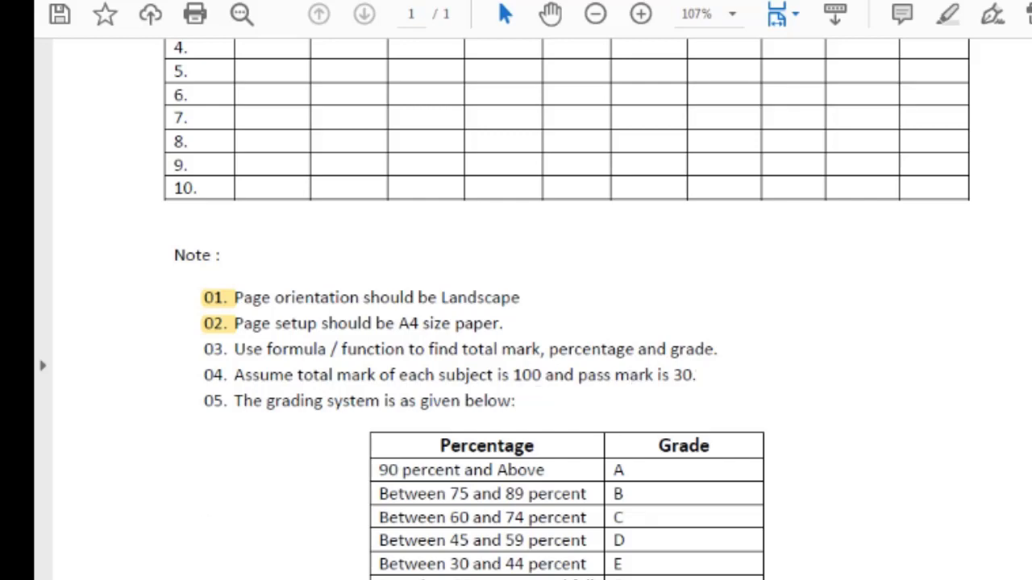
Step: Return to the Excel result sheet and total each student's marks with =SUM(C4:H4) in I4, filled down to I13
{"action": "key", "text": "alt+Tab"}
{"action": "key", "text": "ctrl+Page_Up"}
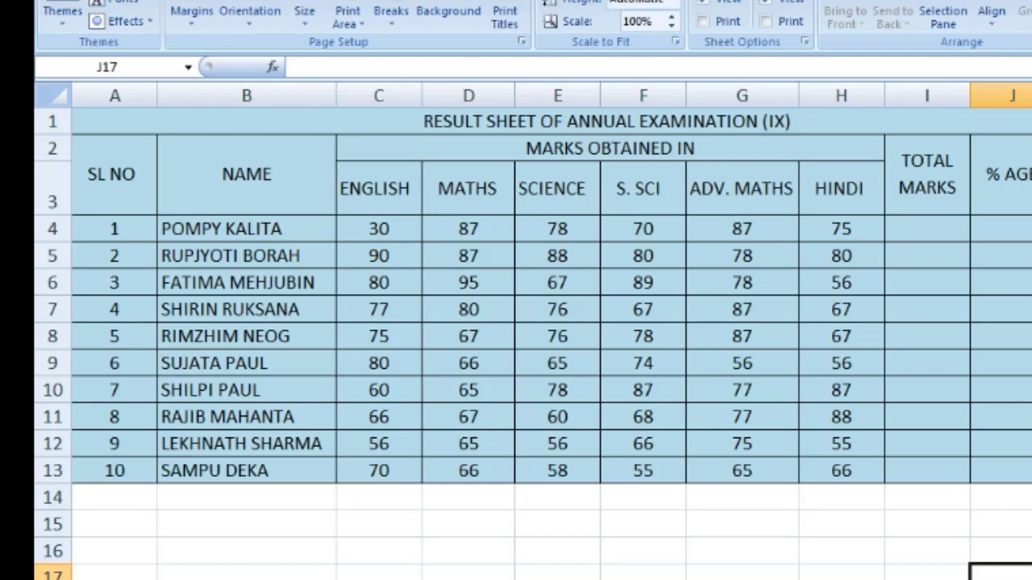
{"action": "left_click", "coordinate": [931, 228]}
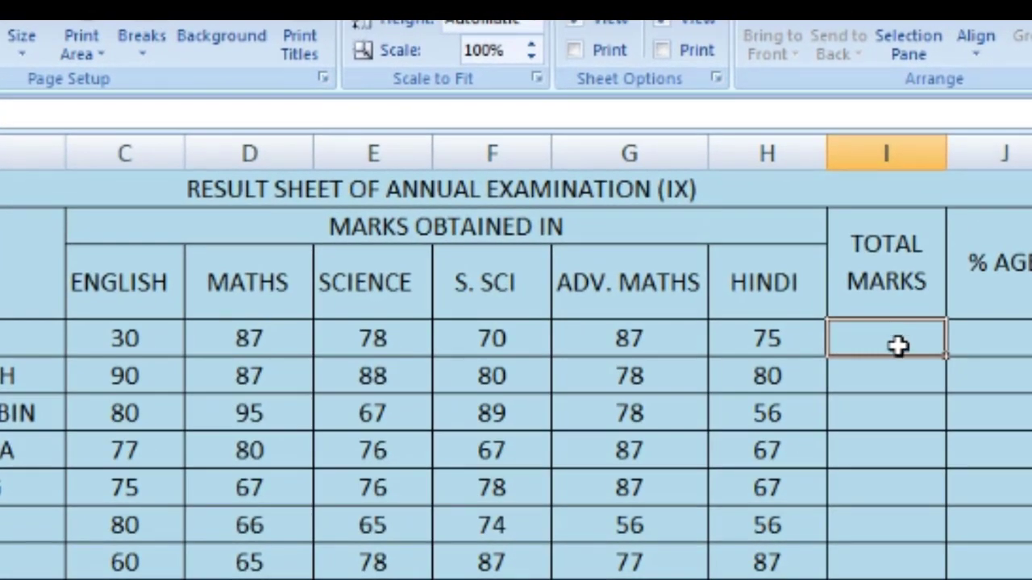
{"action": "type", "text": "="}
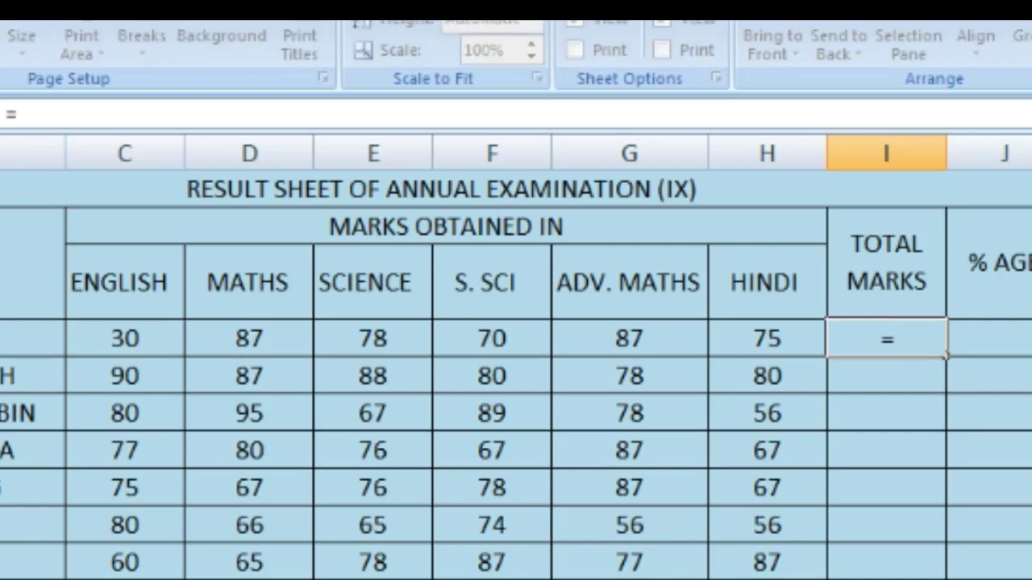
{"action": "type", "text": "su"}
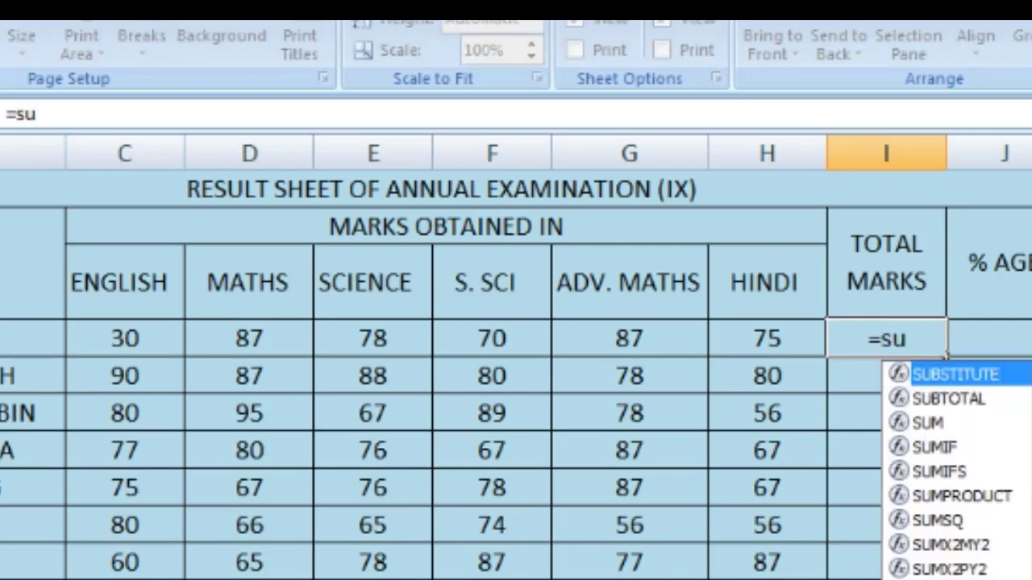
{"action": "type", "text": "m("}
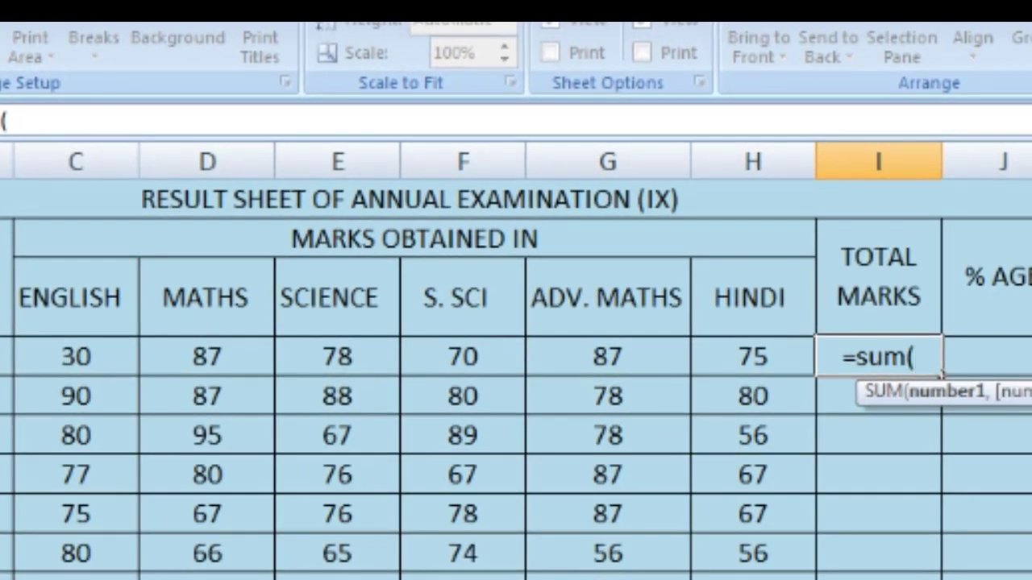
{"action": "left_click", "coordinate": [79, 357]}
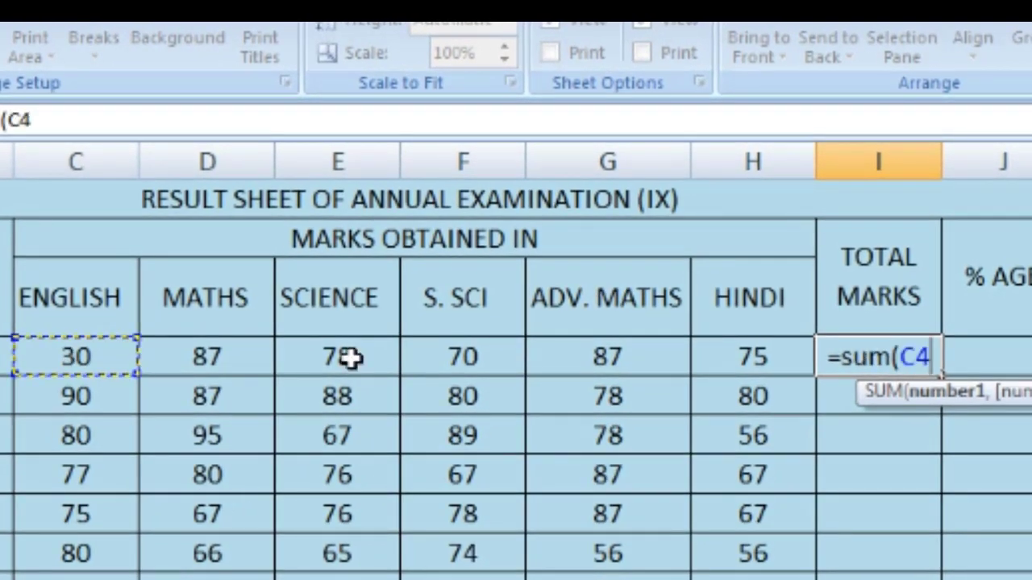
{"action": "left_click_drag", "start_coordinate": [351, 358], "coordinate": [744, 359]}
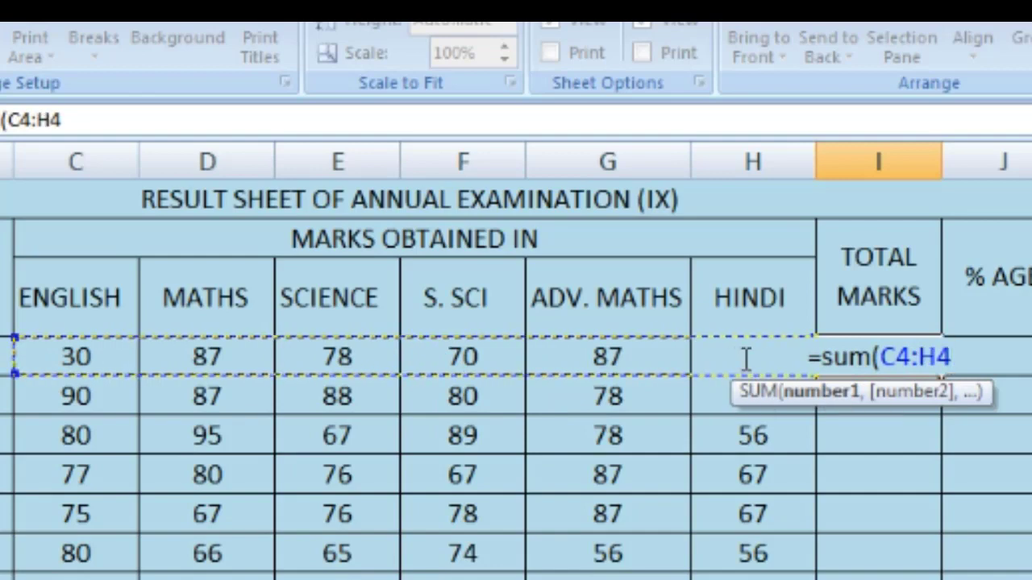
{"action": "type", "text": ")"}
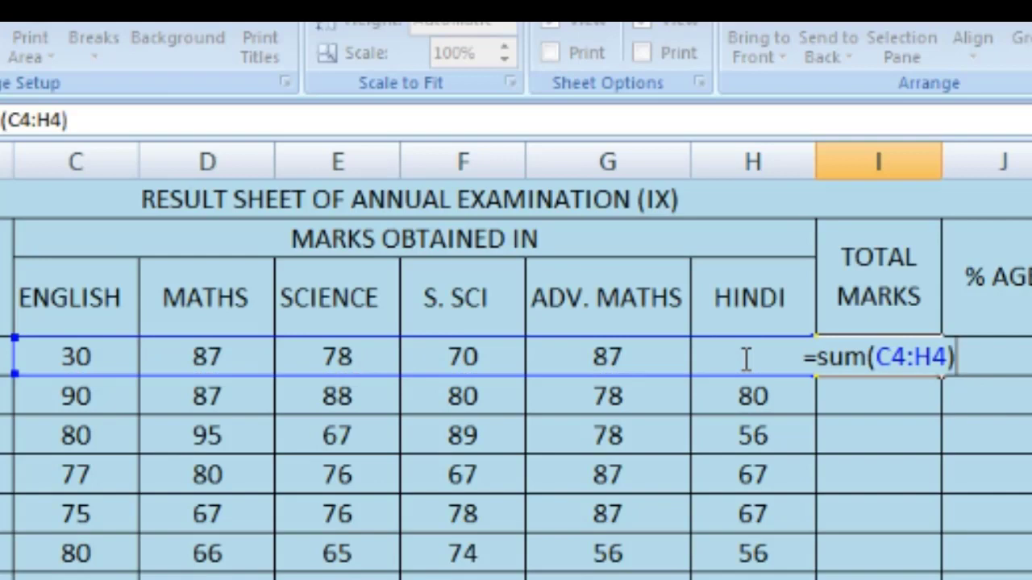
{"action": "key", "text": "Return"}
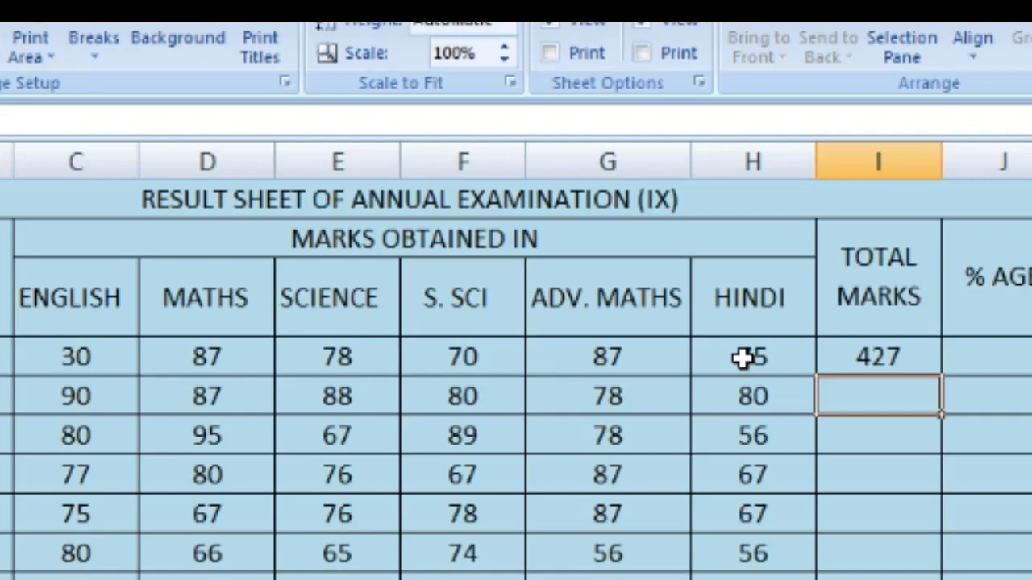
{"action": "left_click", "coordinate": [841, 362]}
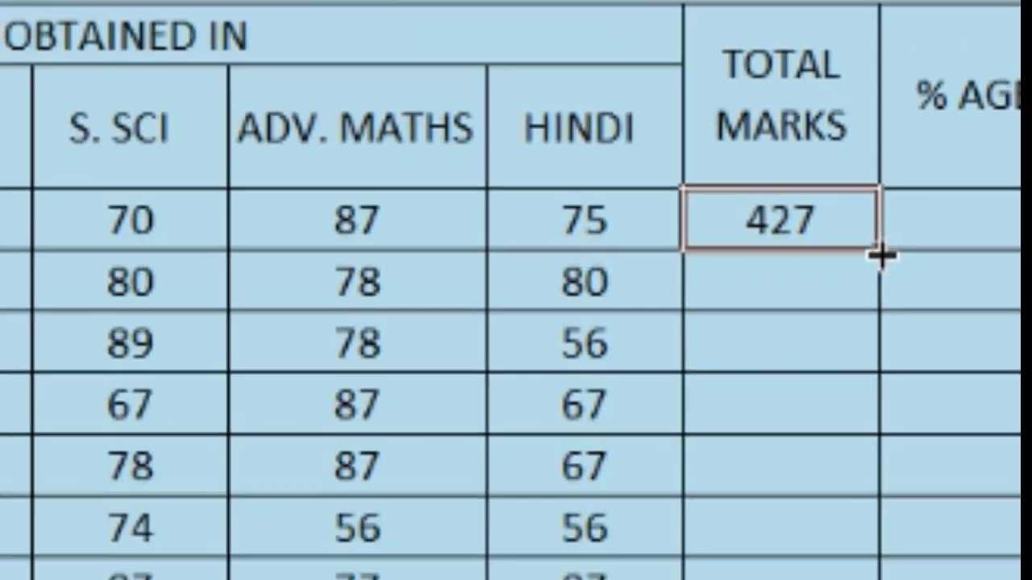
{"action": "left_click_drag", "start_coordinate": [786, 275], "coordinate": [945, 477]}
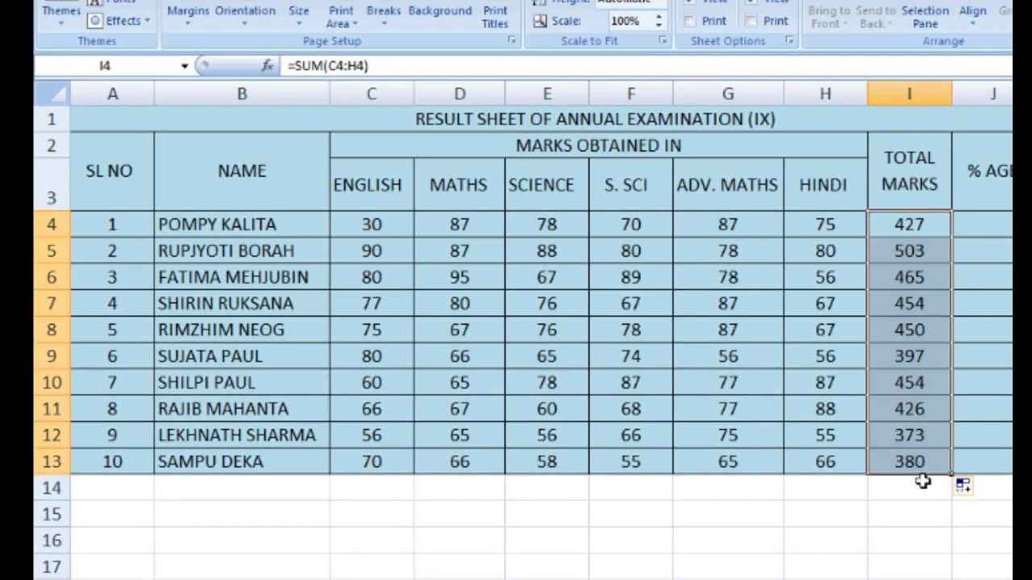
Step: Begin a formula in J4 for the first student's percentage, leaving only the equals sign entered
{"action": "left_click", "coordinate": [1007, 218]}
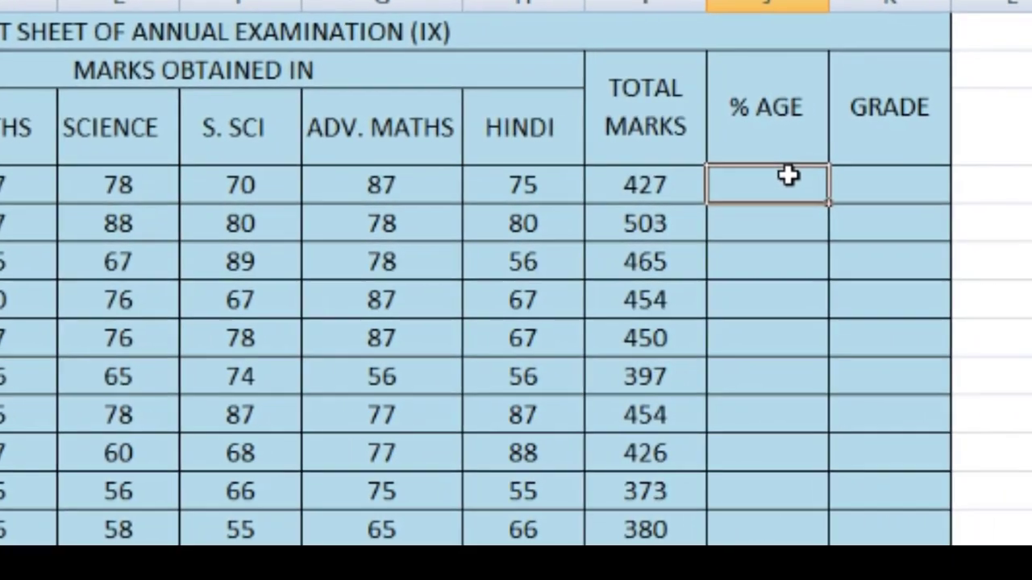
{"action": "type", "text": "="}
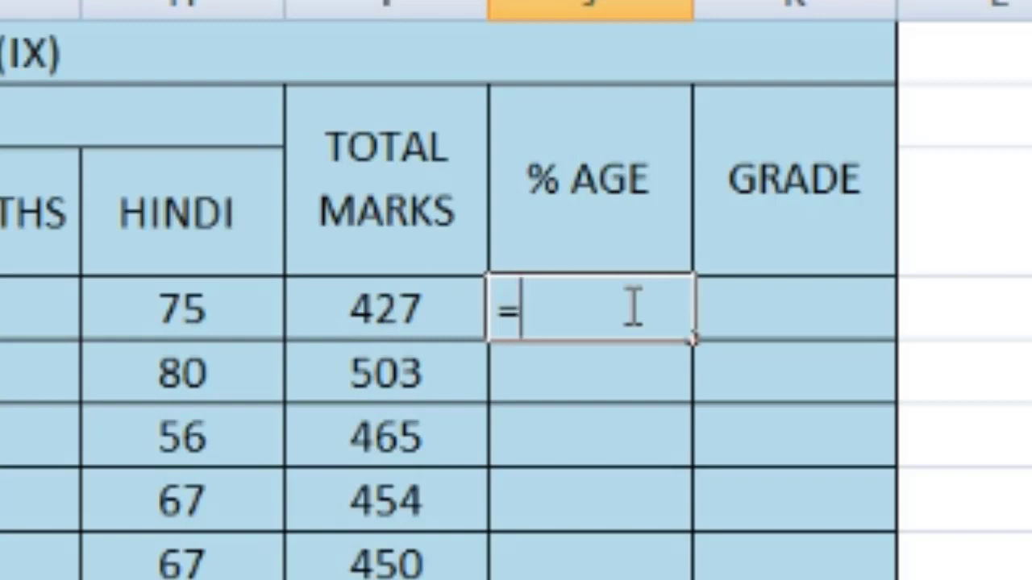
{"action": "type", "text": "i"}
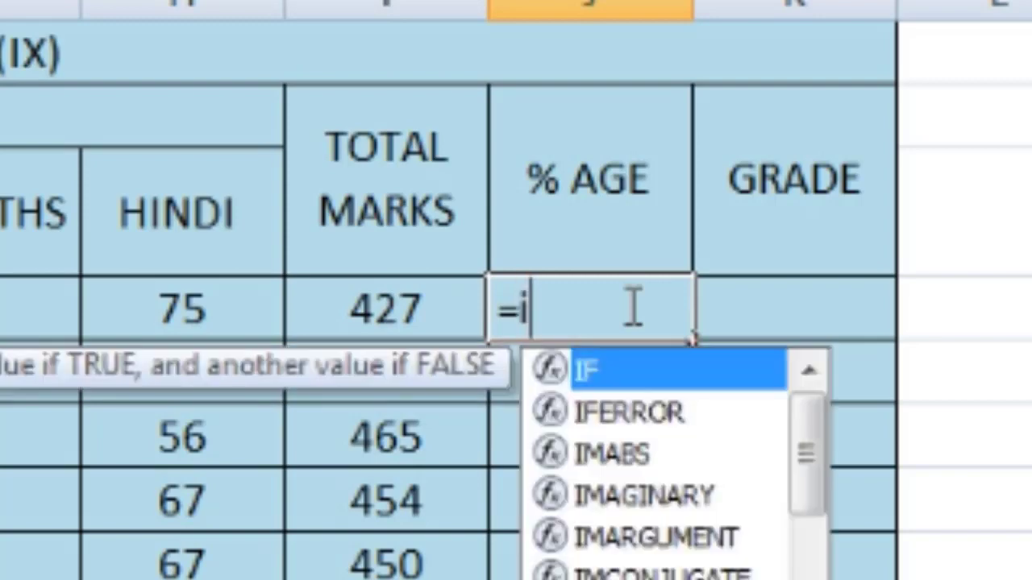
{"action": "left_click", "coordinate": [382, 302]}
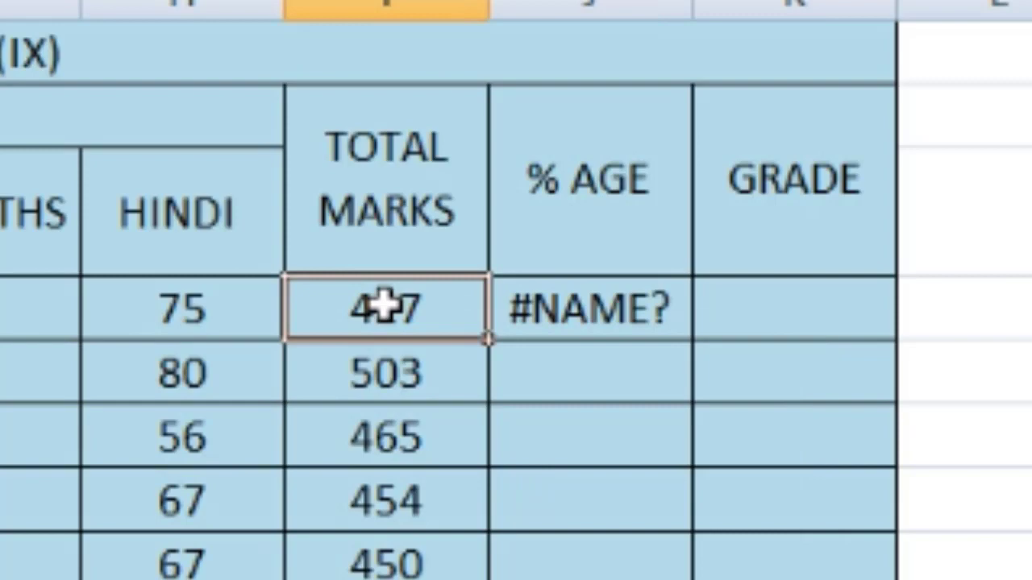
{"action": "left_click", "coordinate": [673, 323]}
{"action": "double_click", "coordinate": [672, 318]}
{"action": "key", "text": "BackSpace"}
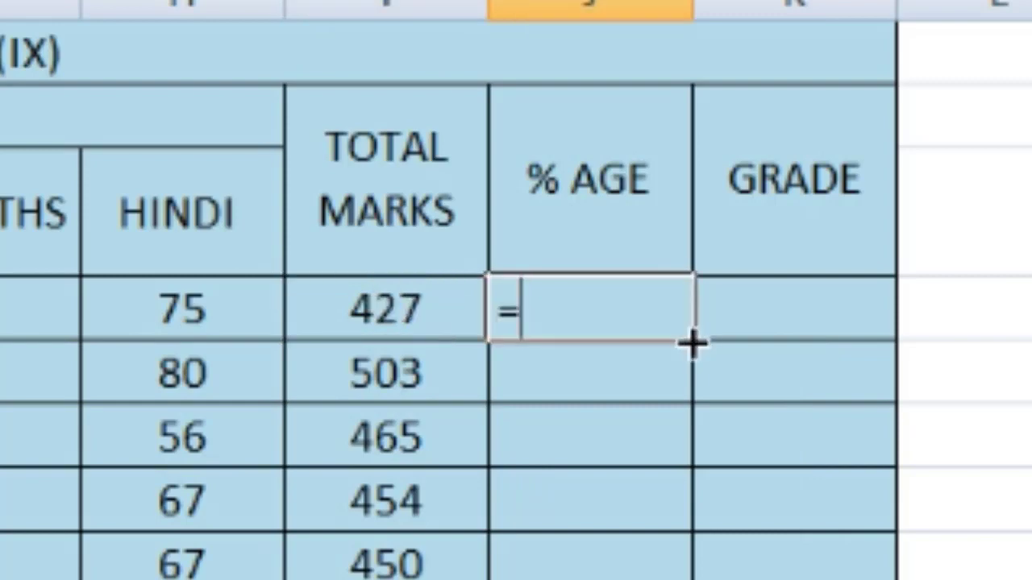
Step: Complete the first student's percentage formula in J4 as =(I4/600)*100
{"action": "left_click", "coordinate": [362, 302]}
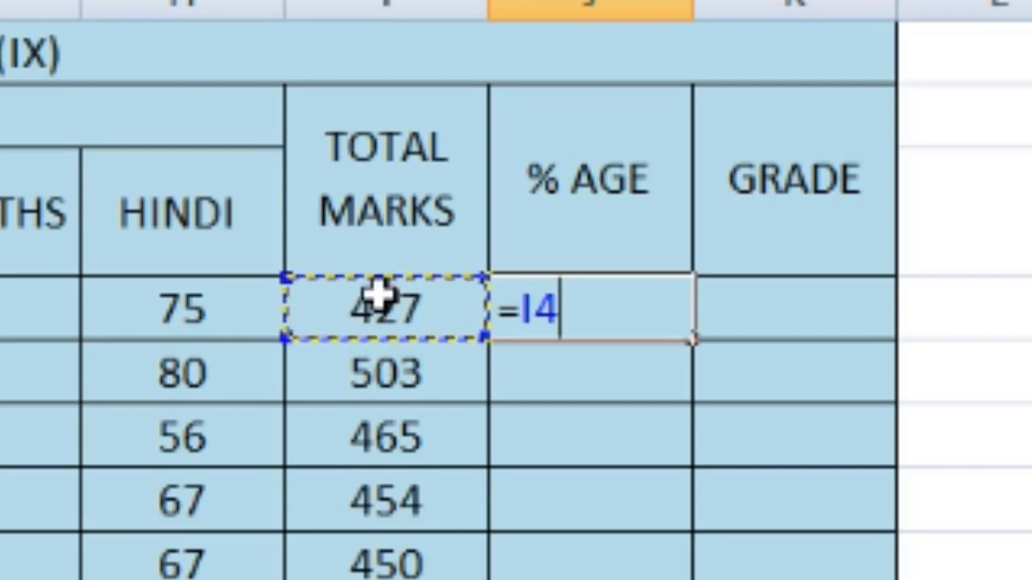
{"action": "type", "text": "/"}
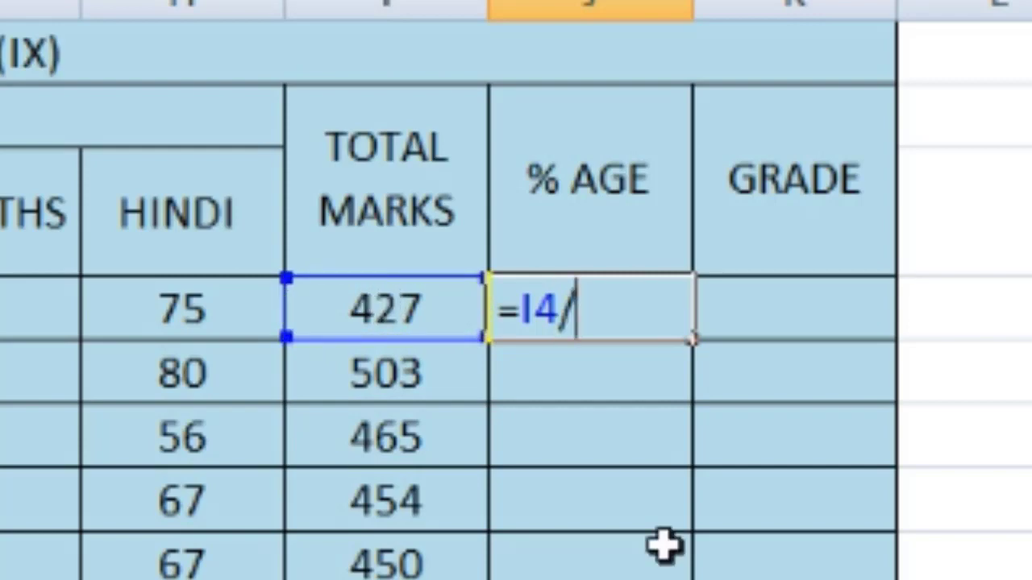
{"action": "type", "text": "6"}
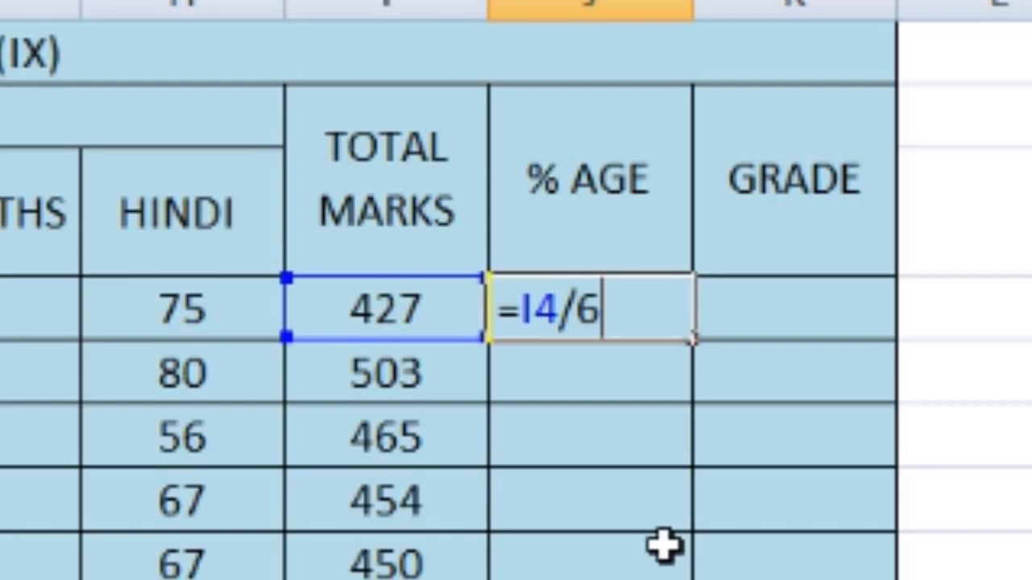
{"action": "type", "text": "00)"}
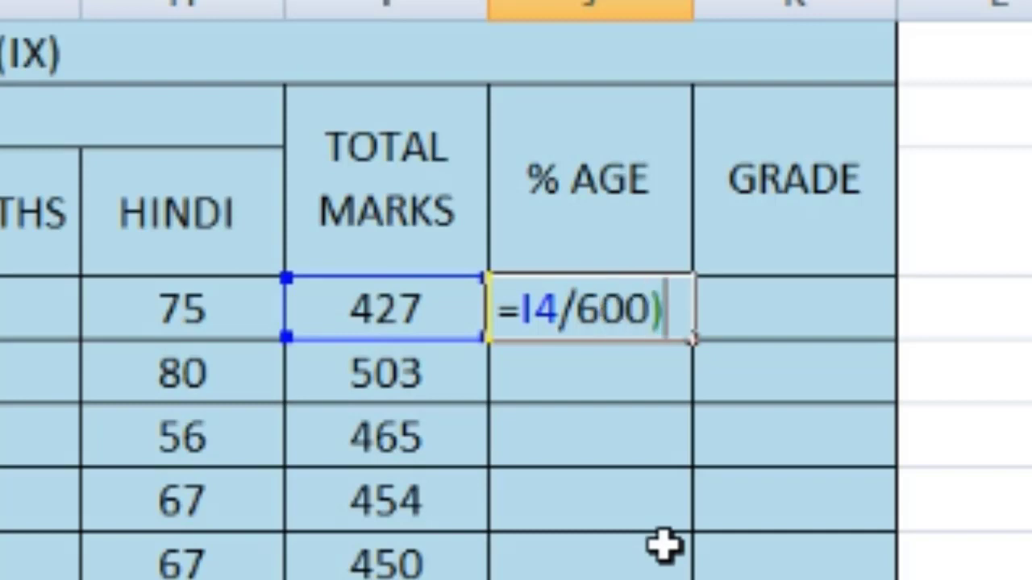
{"action": "left_click", "coordinate": [520, 315]}
{"action": "type", "text": "("}
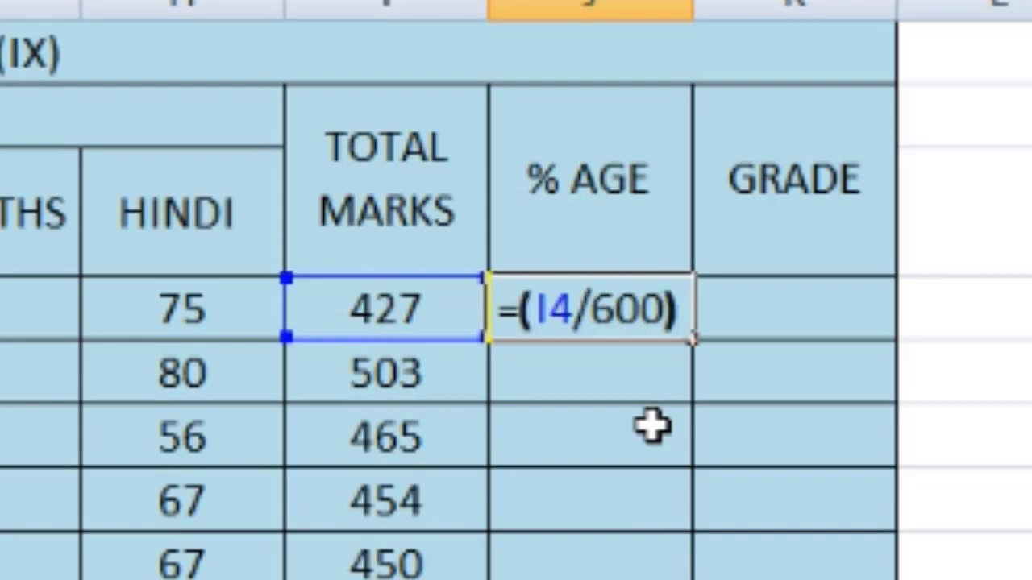
{"action": "left_click", "coordinate": [684, 312]}
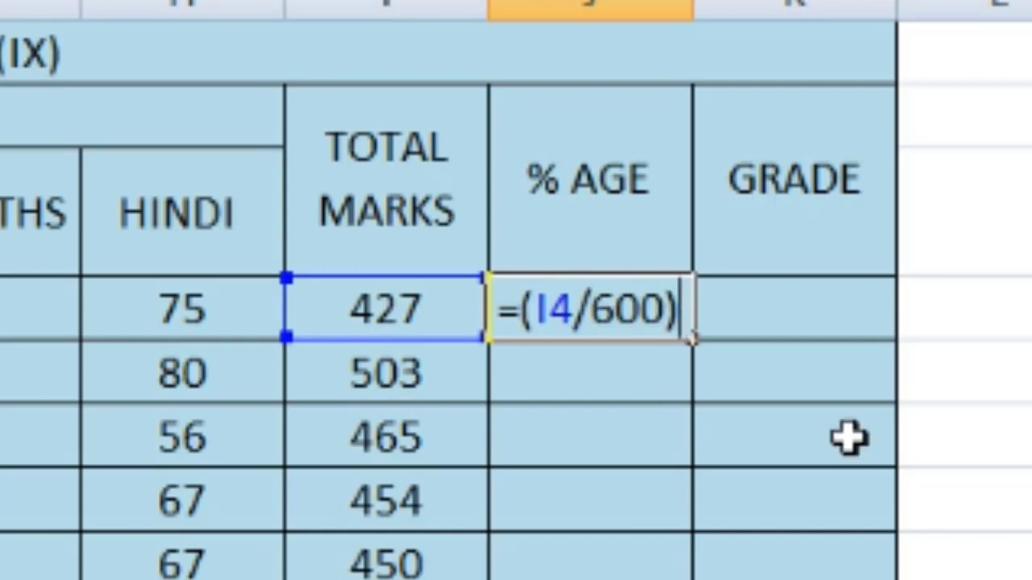
{"action": "type", "text": "*100"}
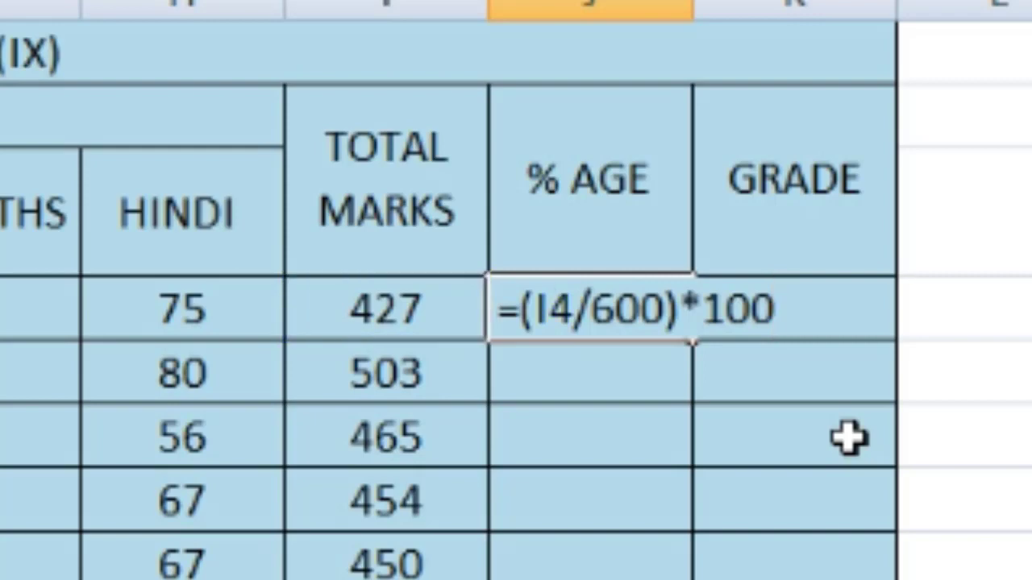
{"action": "key", "text": "Return"}
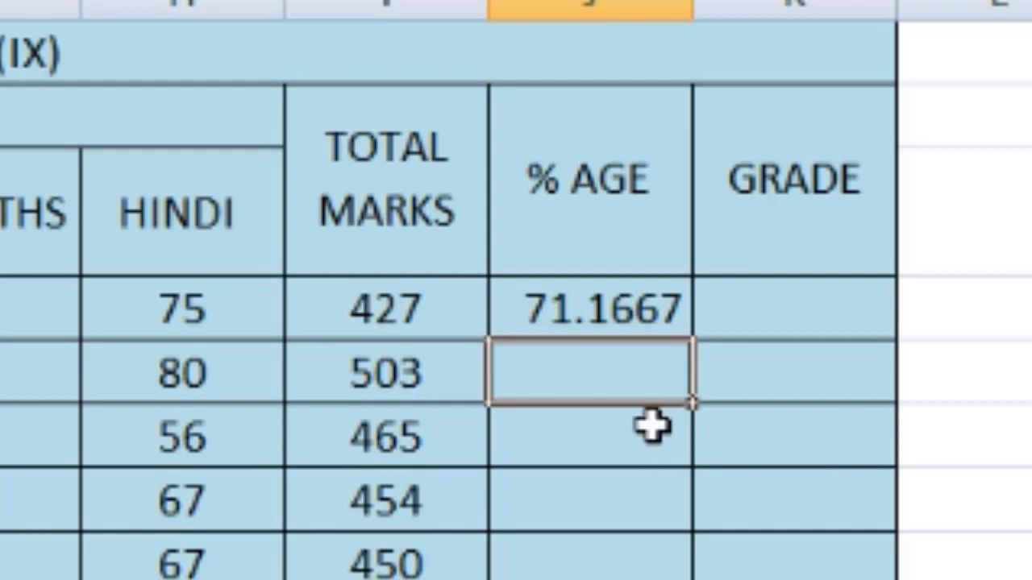
Step: Wrap the percentage formula in J4 with ROUND to two decimals, giving =ROUND((I4/600)*100,2)
{"action": "left_click", "coordinate": [633, 324]}
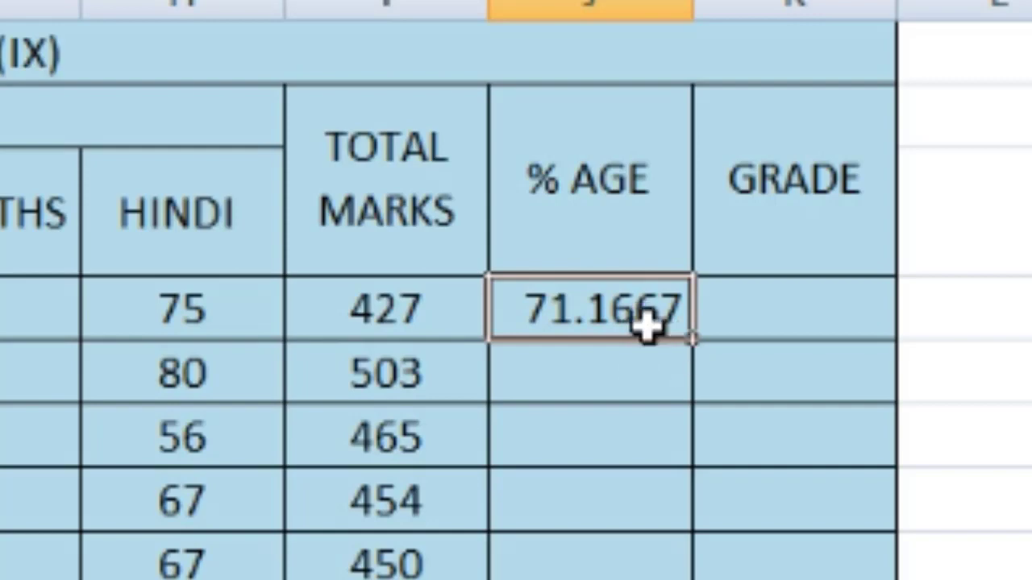
{"action": "double_click", "coordinate": [527, 304]}
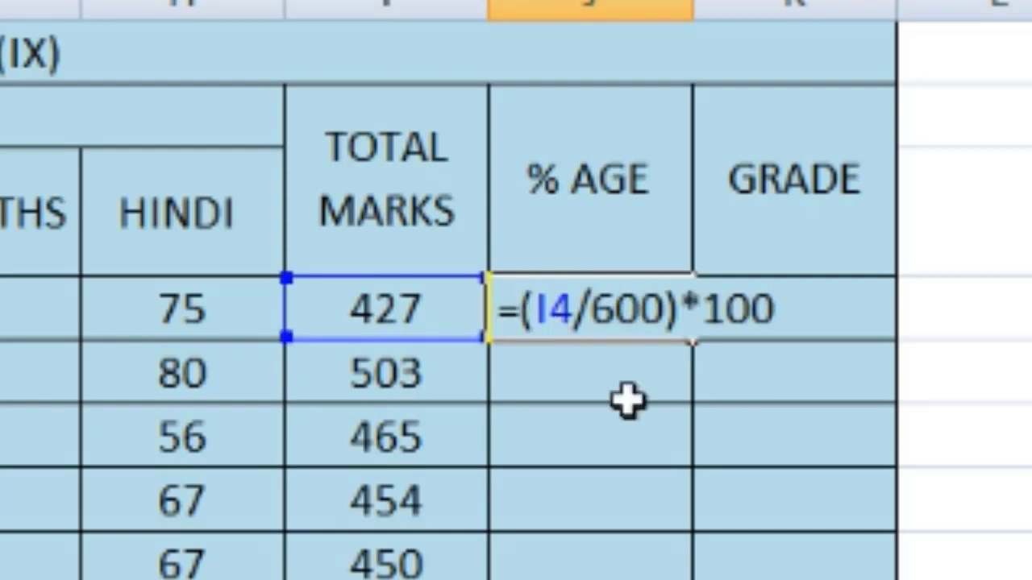
{"action": "type", "text": "round"}
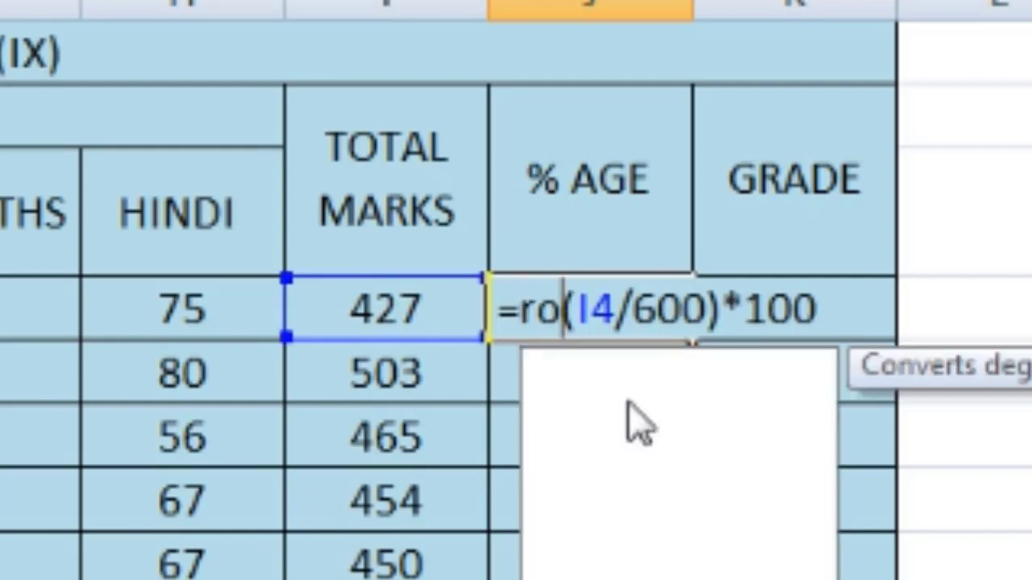
{"action": "type", "text": "("}
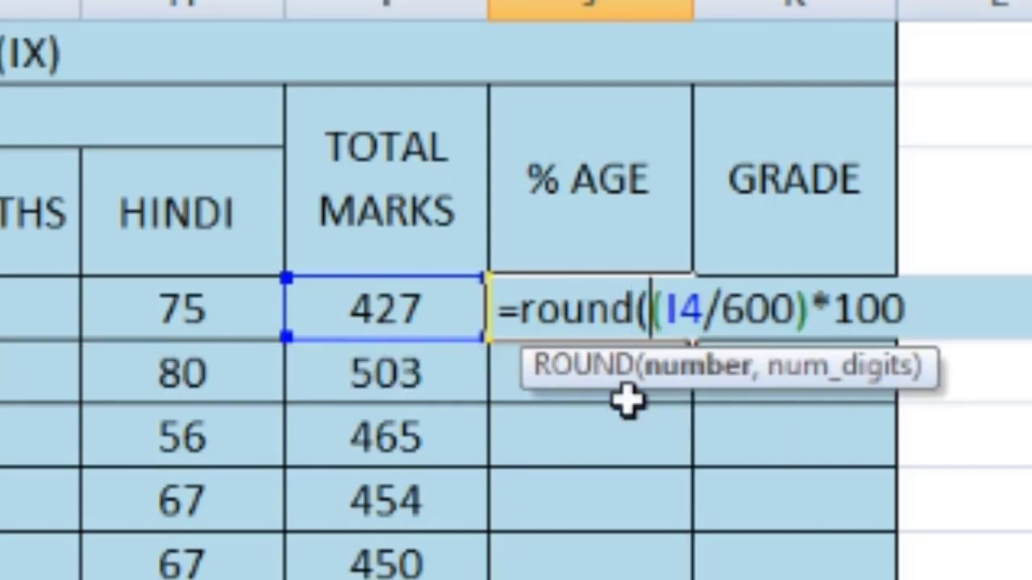
{"action": "left_click", "coordinate": [912, 305]}
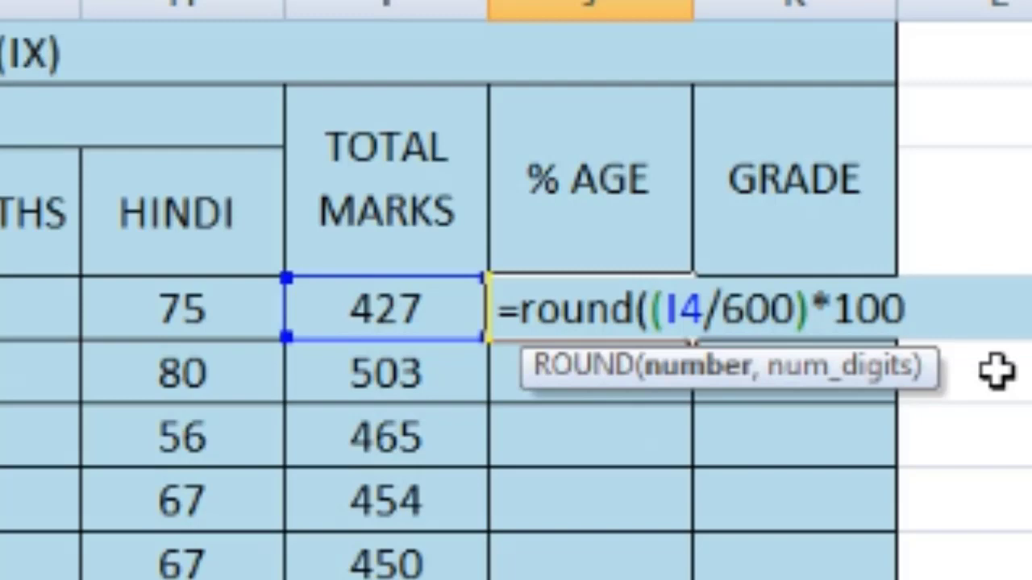
{"action": "type", "text": ",2"}
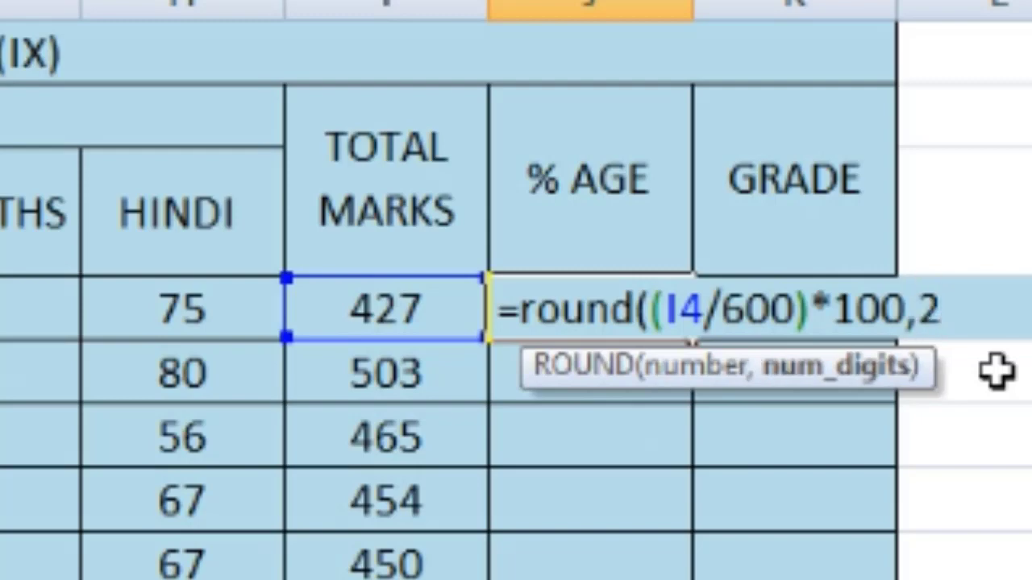
{"action": "type", "text": ")"}
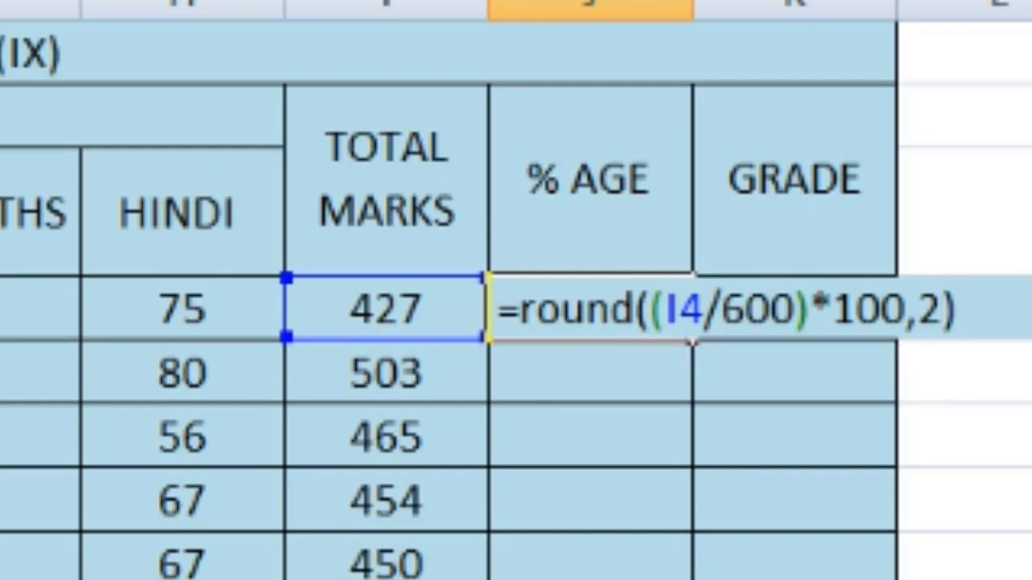
{"action": "key", "text": "Return"}
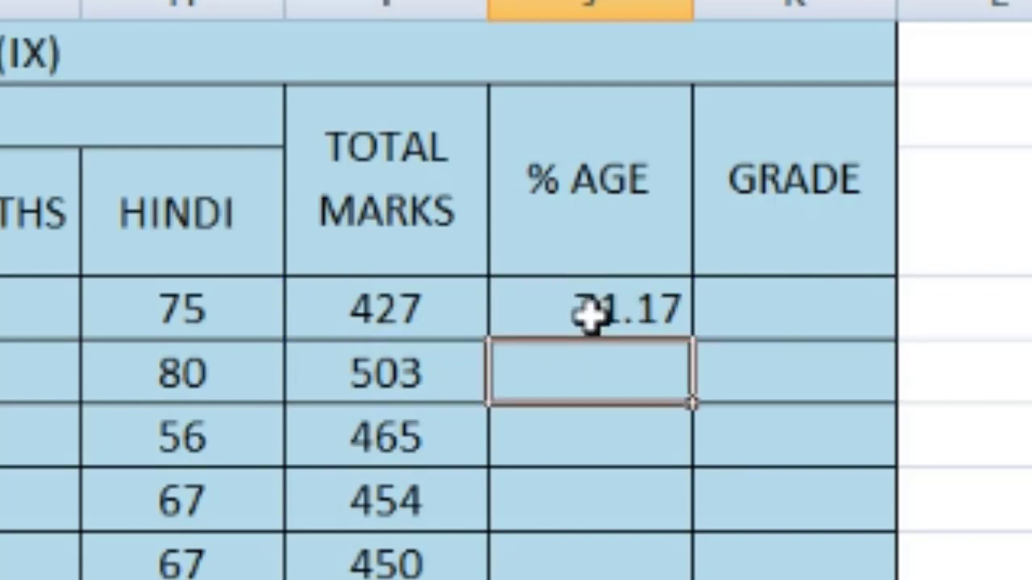
Step: Fill the percentage formula from J4 down to J13, and check the grading table in the PDF assignment
{"action": "left_click", "coordinate": [594, 302]}
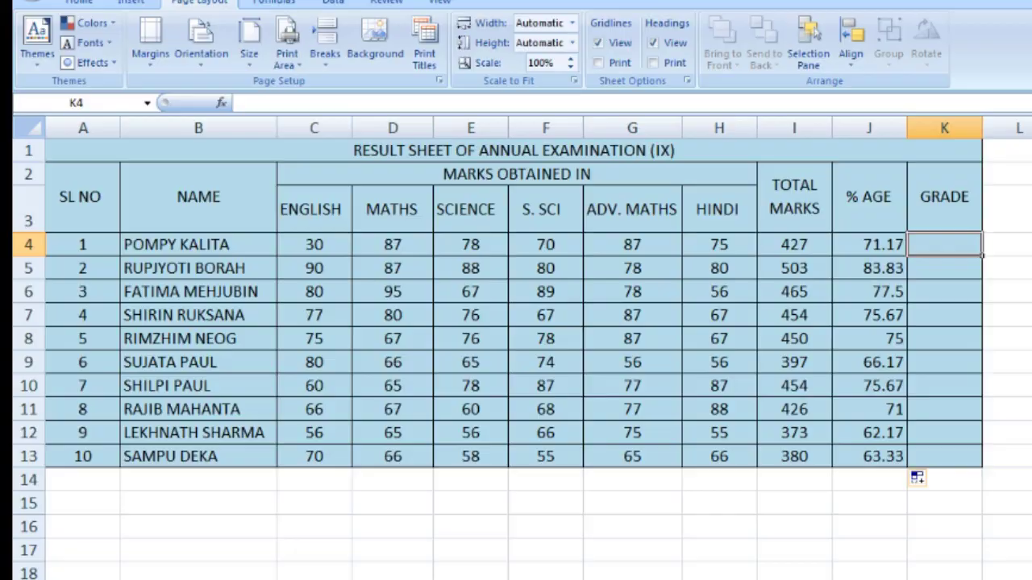
{"action": "key", "text": "alt+Tab"}
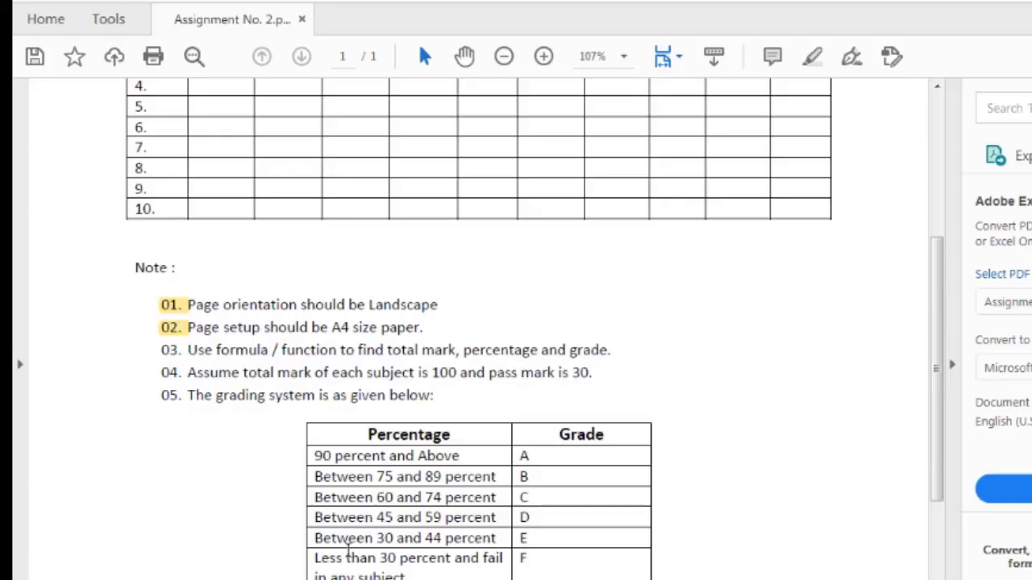
{"action": "scroll", "coordinate": [346, 550], "scroll_direction": "down", "scroll_amount": 2}
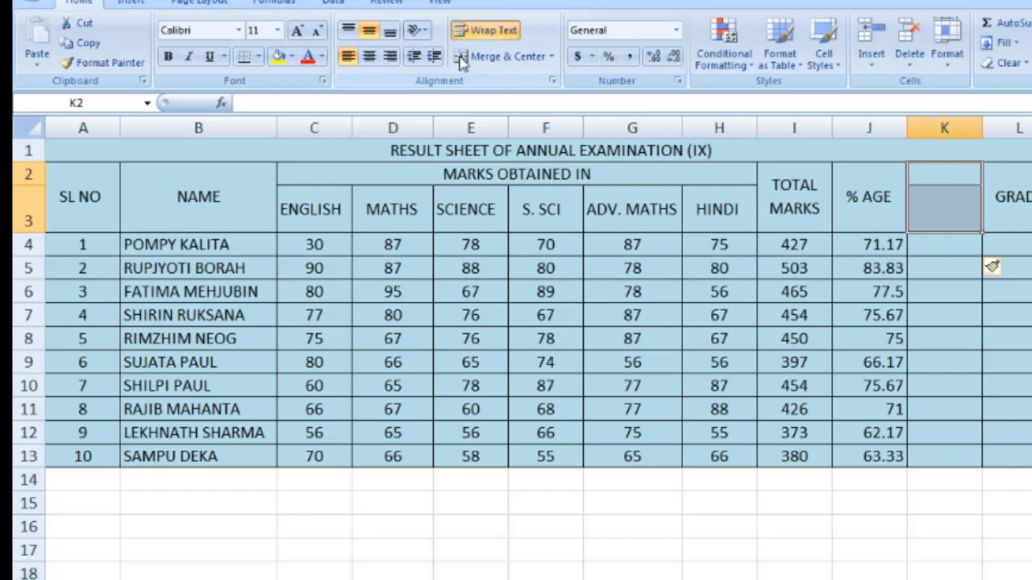
Step: In the Excel sheet, merge and center K2:K3 between % AGE and GRADE and enter the heading Pass/fail
{"action": "left_click", "coordinate": [472, 60]}
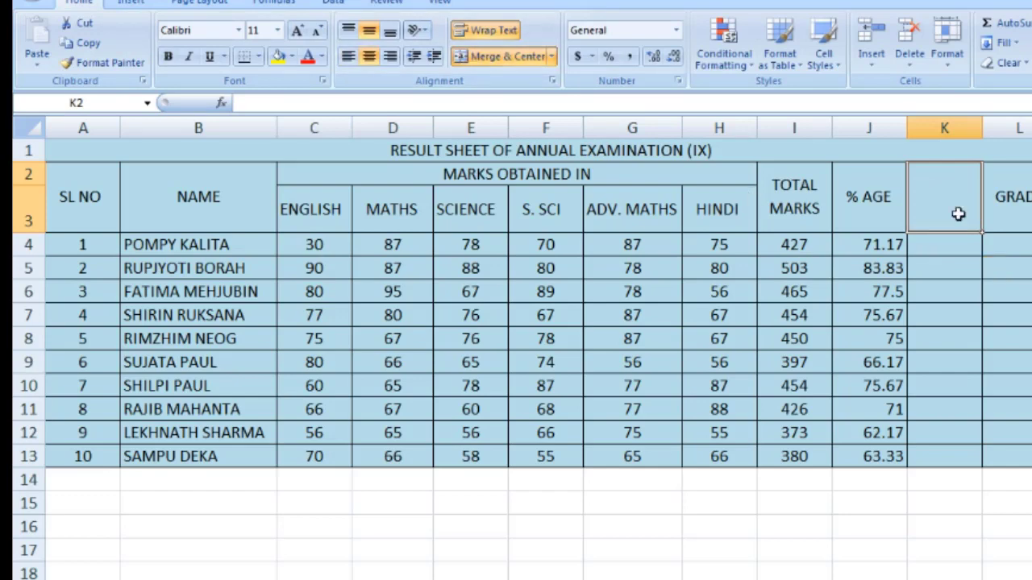
{"action": "type", "text": "Pass/"}
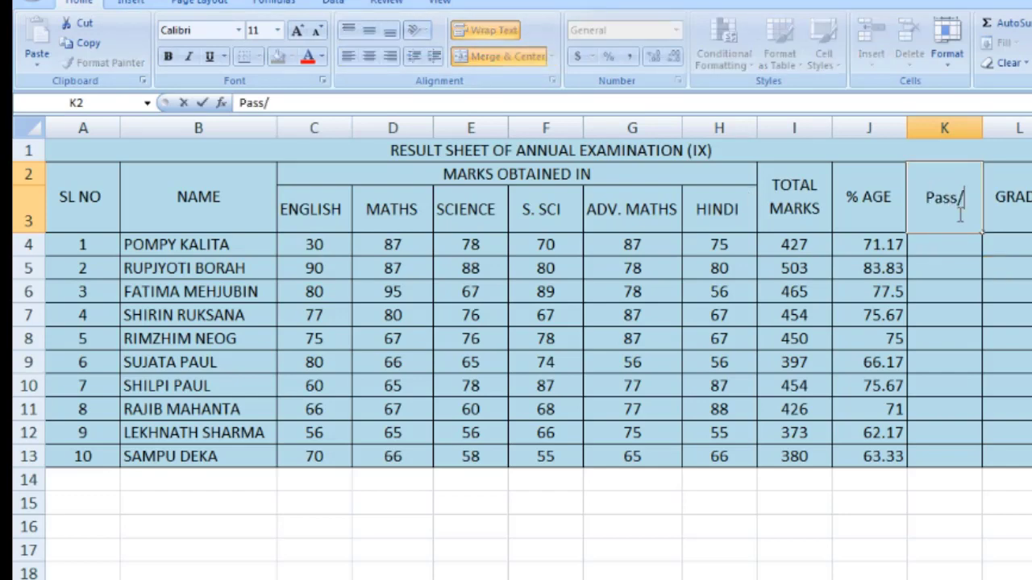
{"action": "type", "text": "fail"}
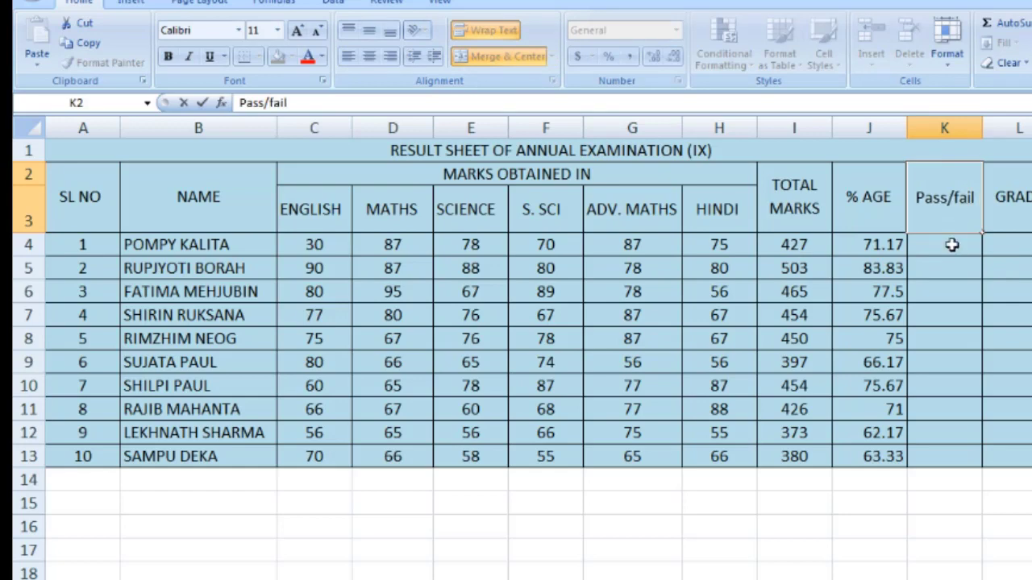
{"action": "left_click", "coordinate": [951, 245]}
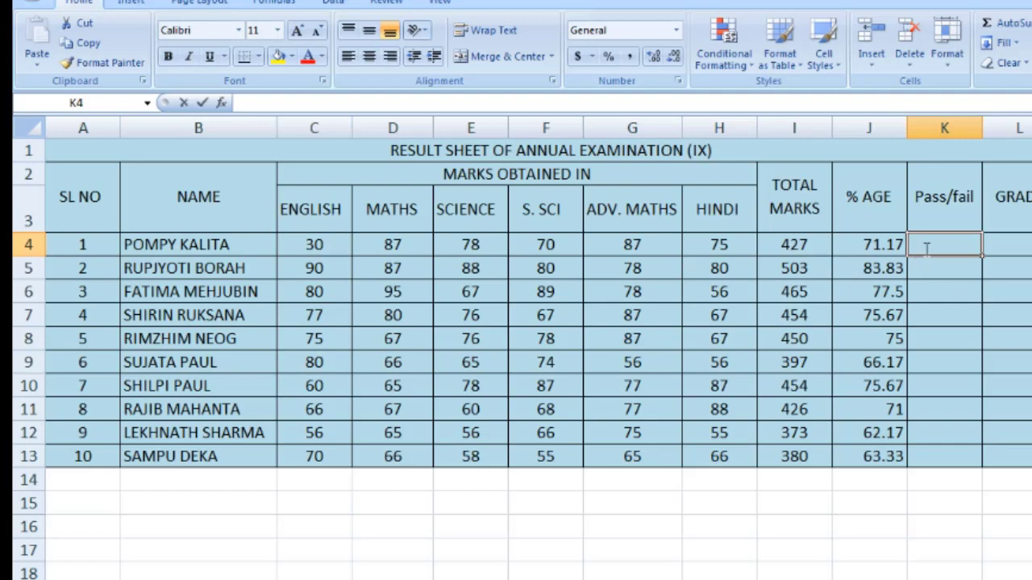
Step: Abandon the formula started in K4 and insert an entire column before the Pass/fail column
{"action": "type", "text": "="}
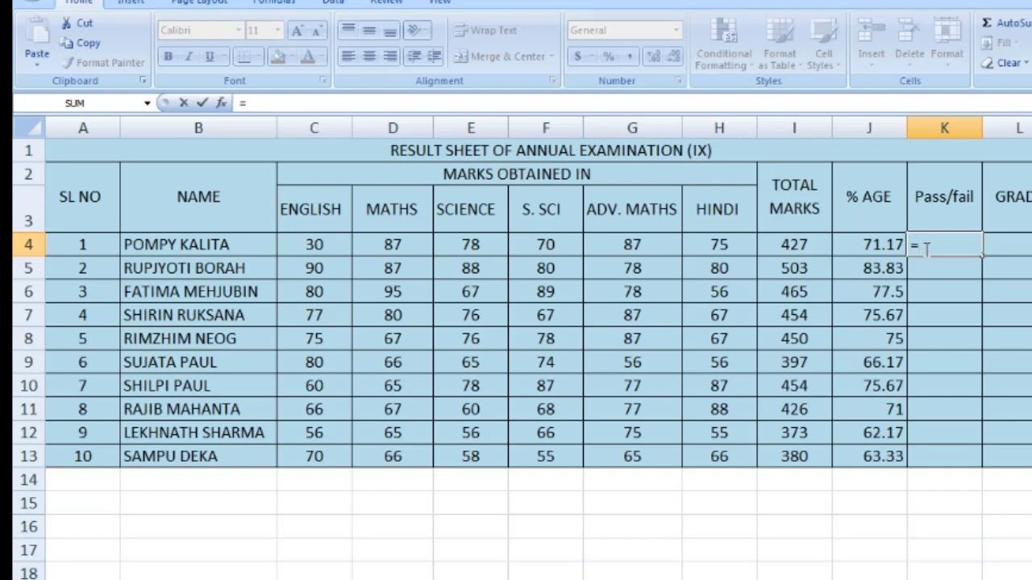
{"action": "key", "text": "Escape"}
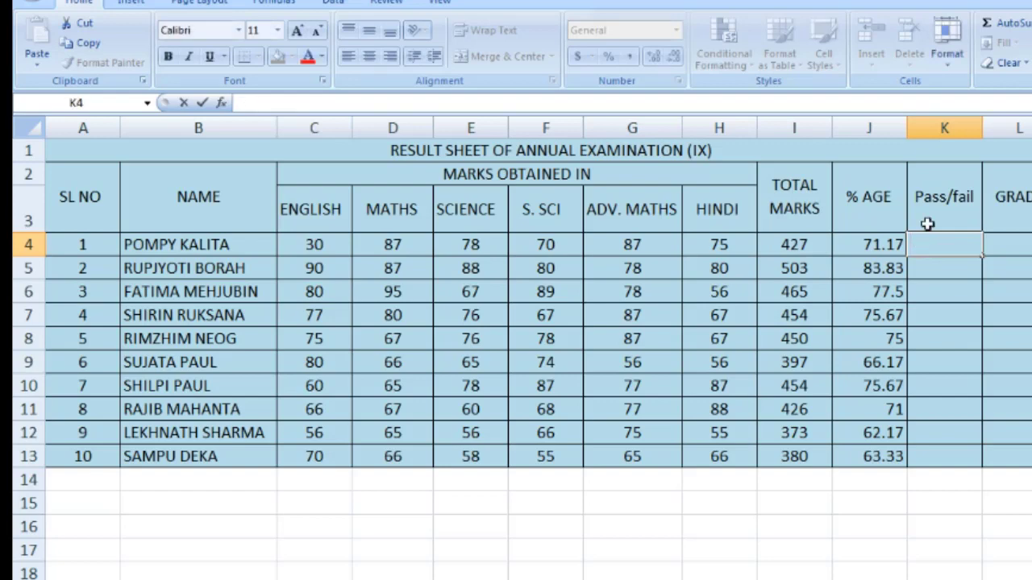
{"action": "left_click", "coordinate": [929, 222]}
{"action": "right_click", "coordinate": [929, 223]}
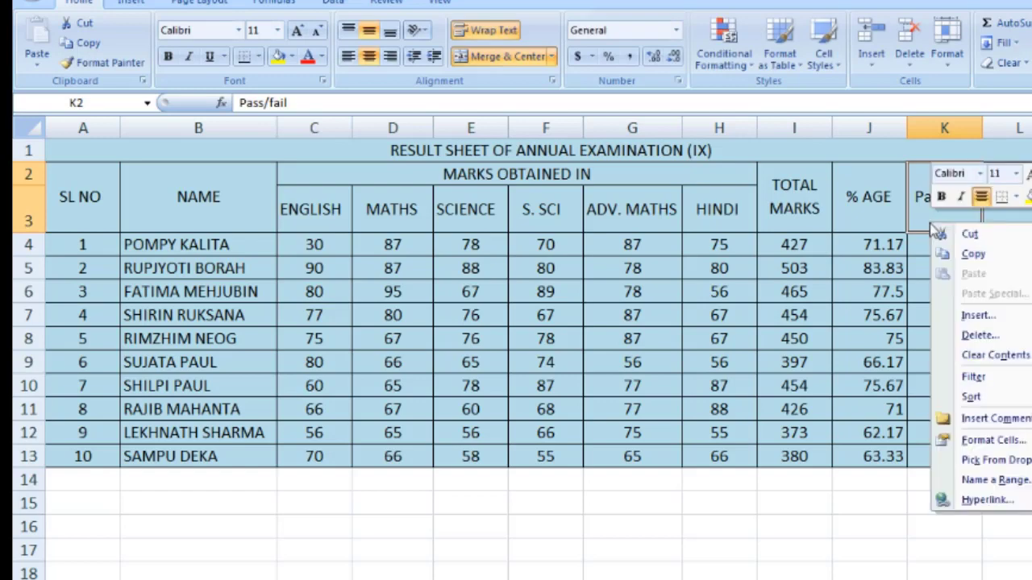
{"action": "left_click", "coordinate": [978, 316]}
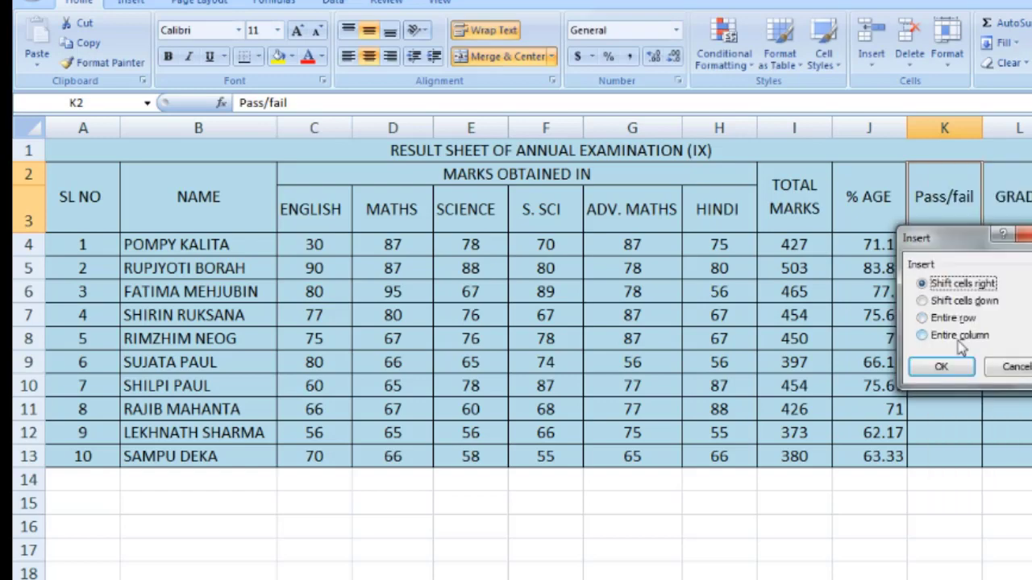
{"action": "left_click", "coordinate": [959, 335]}
{"action": "left_click", "coordinate": [951, 366]}
Step: Merge and center K2:K3 in the new blank column and enter the heading No. of Passed subject
{"action": "left_click", "coordinate": [936, 216]}
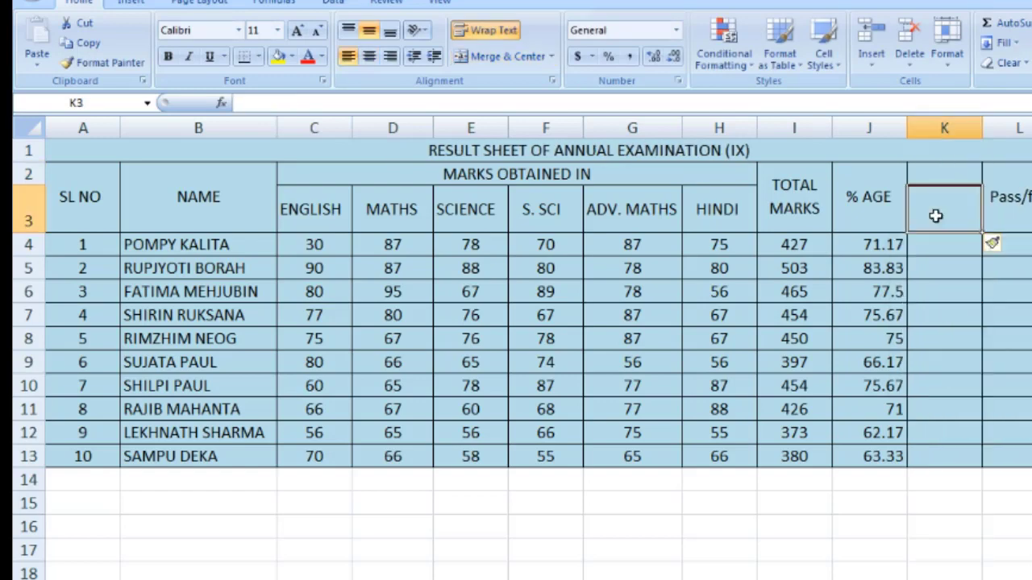
{"action": "left_click", "coordinate": [941, 174]}
{"action": "left_click_drag", "start_coordinate": [942, 174], "coordinate": [947, 201]}
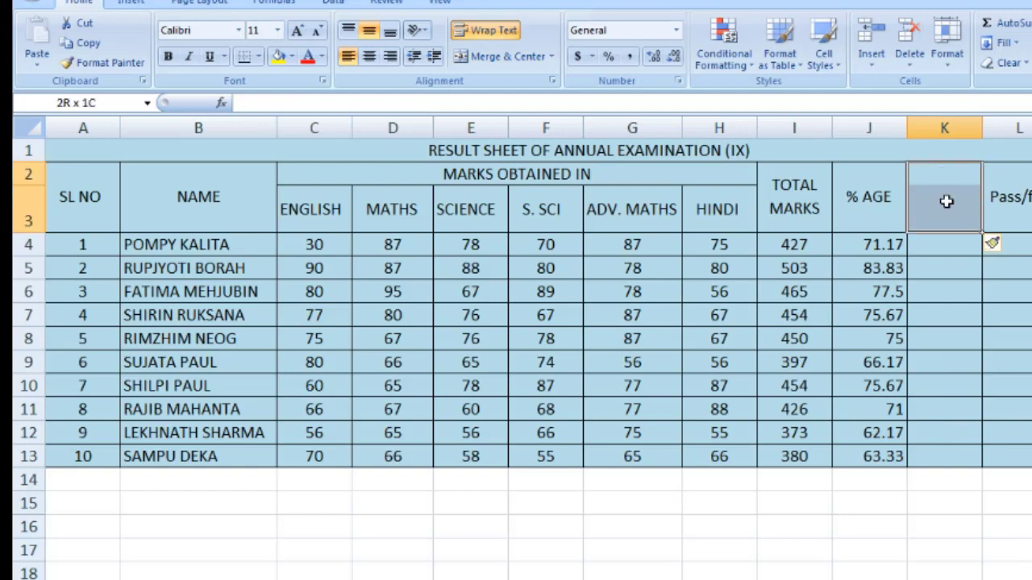
{"action": "left_click", "coordinate": [506, 61]}
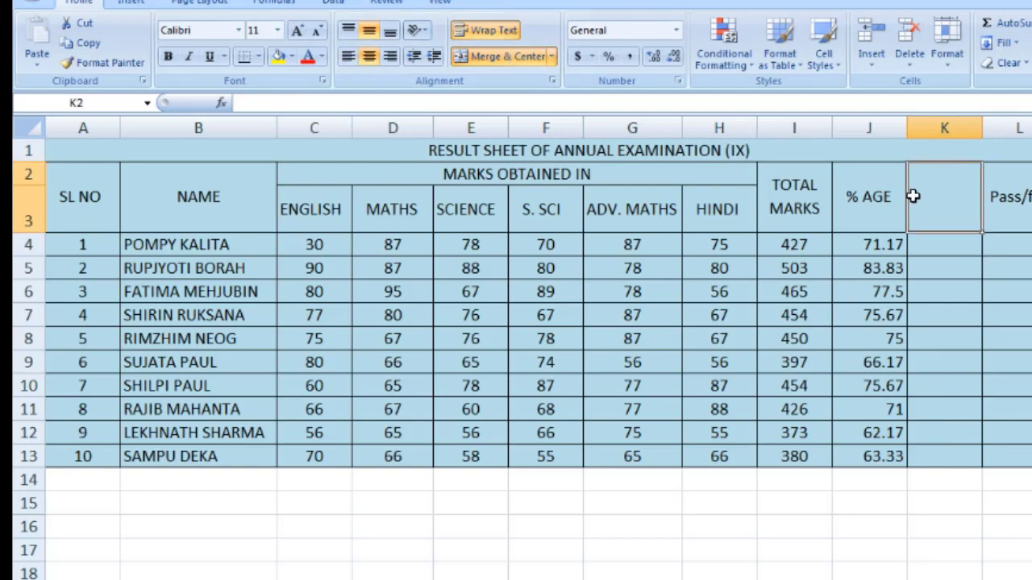
{"action": "type", "text": "No."}
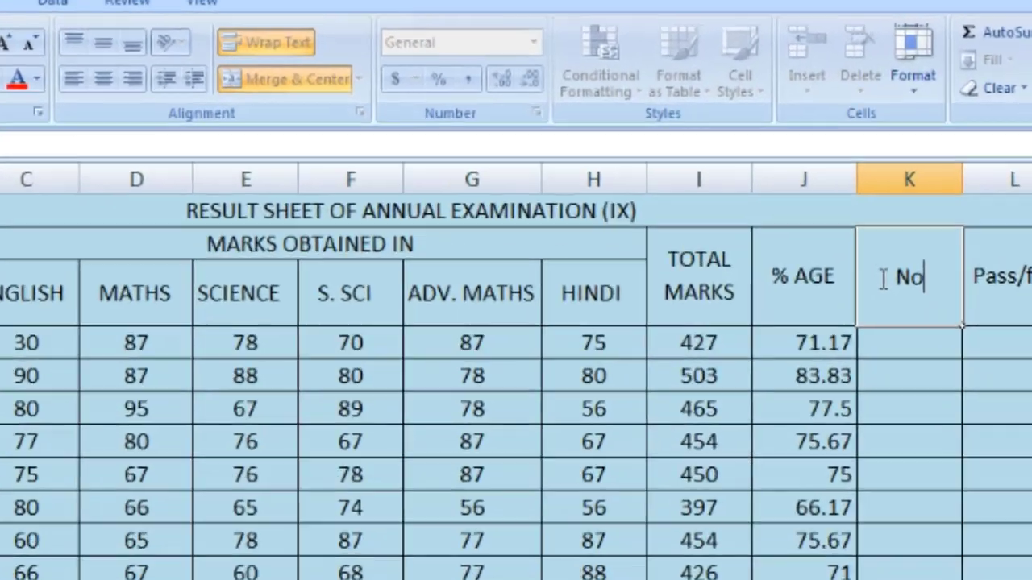
{"action": "type", "text": " of Pa"}
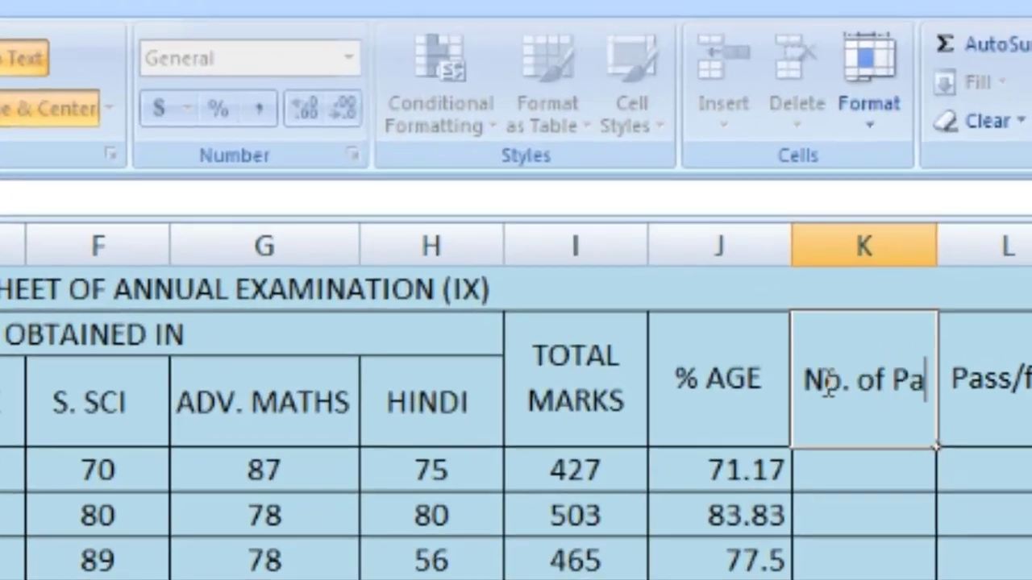
{"action": "type", "text": "ssed "}
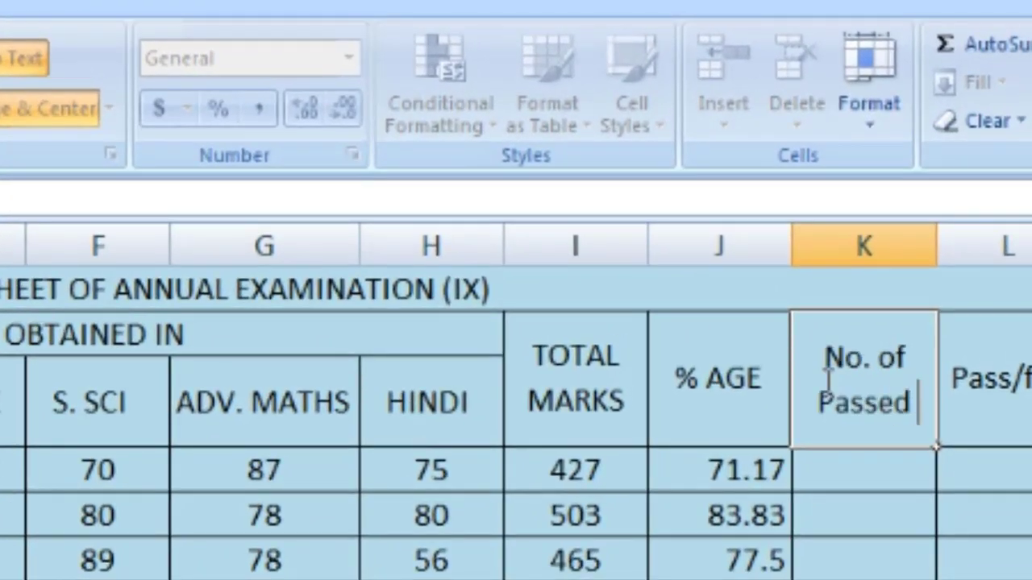
{"action": "type", "text": "sub"}
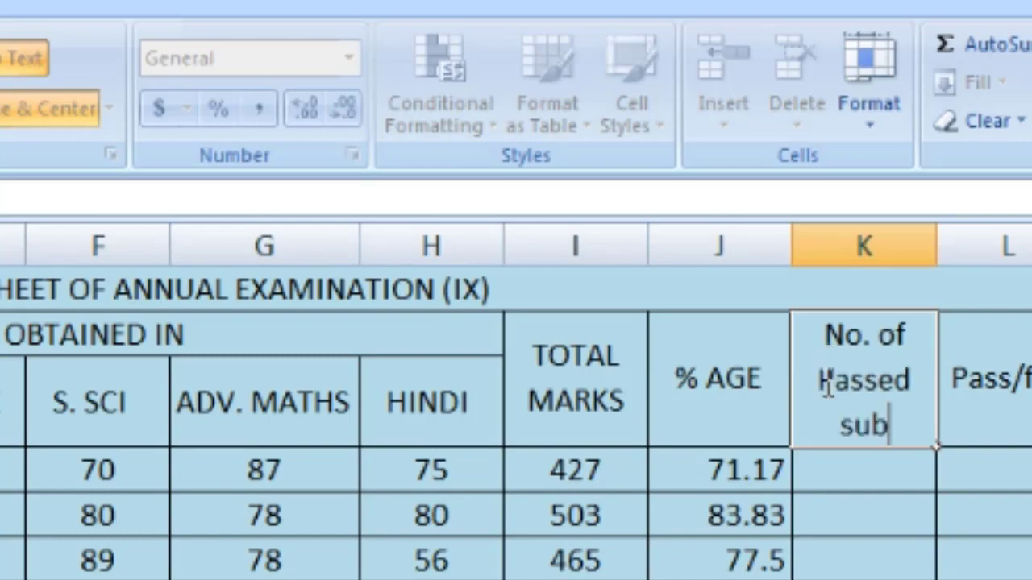
{"action": "type", "text": "ject"}
{"action": "key", "text": "Return"}
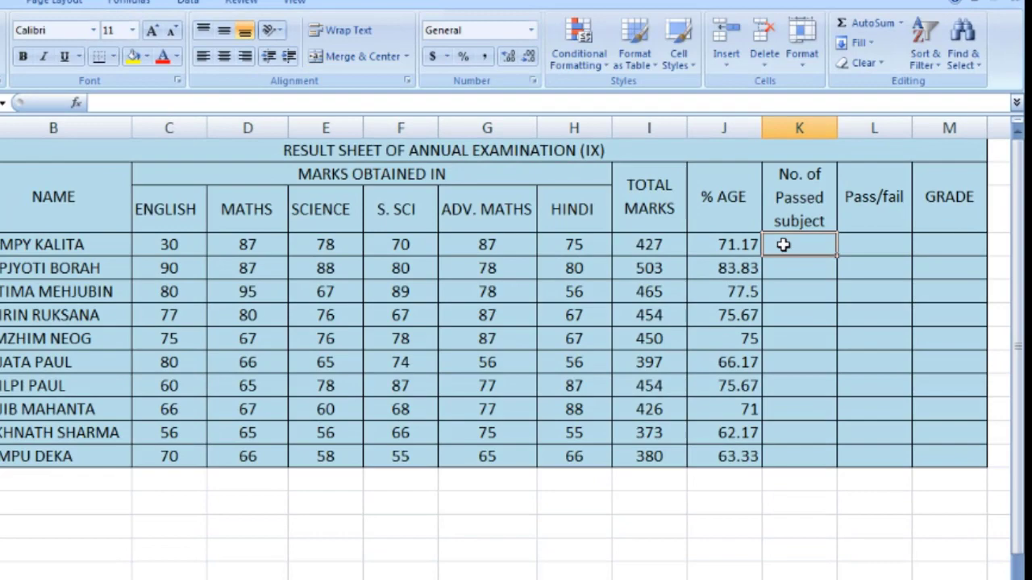
Step: Enter =countif(C4:H4,">=30) in K4 for the first student's passed subjects and accept the proposed formula correction
{"action": "type", "text": "=co"}
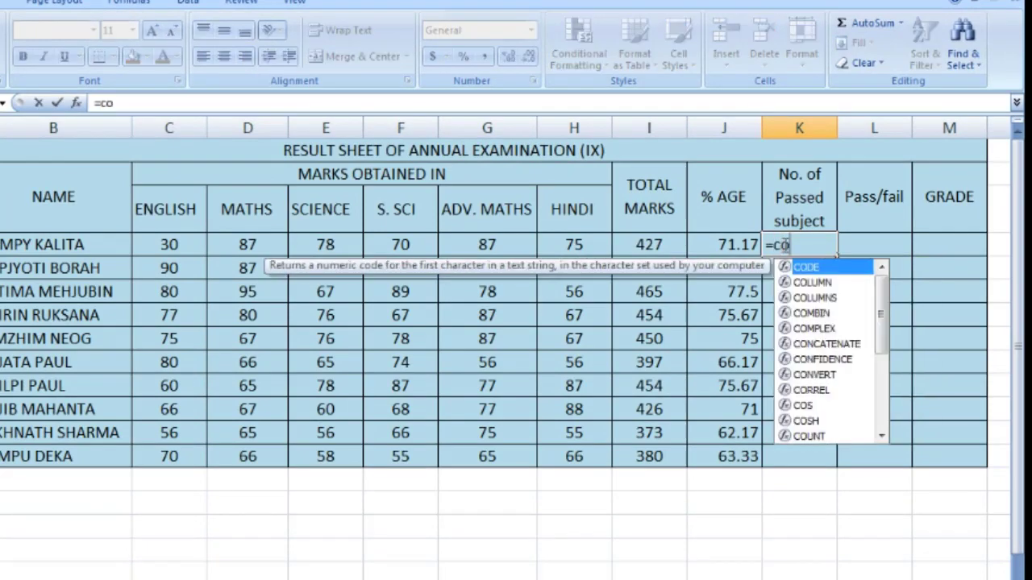
{"action": "type", "text": "untif"}
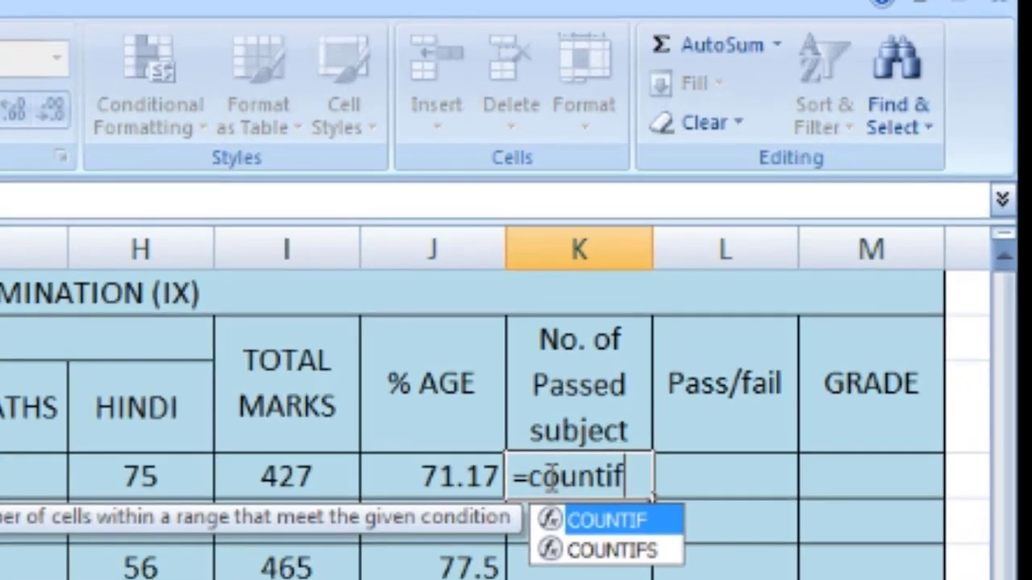
{"action": "type", "text": "("}
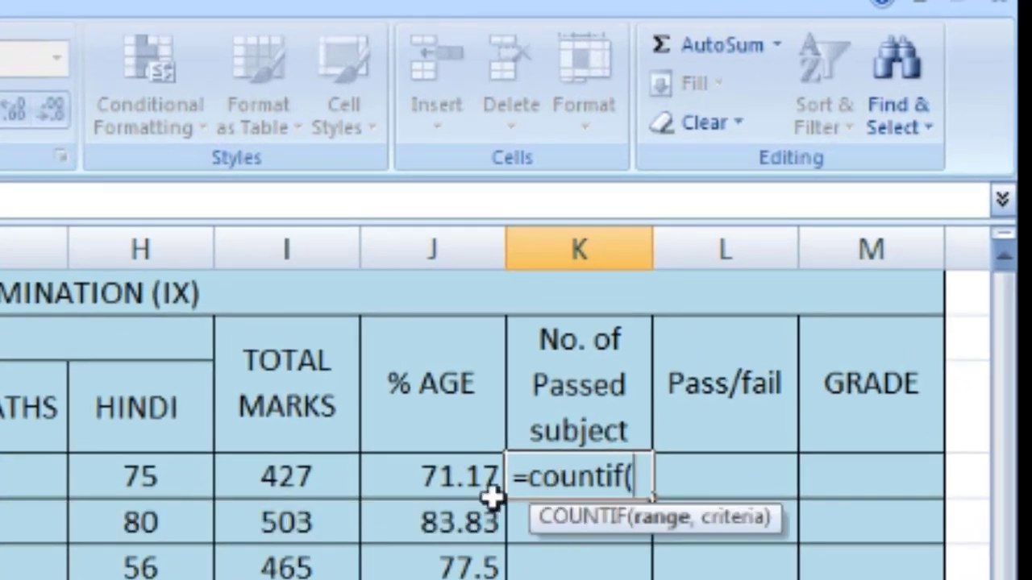
{"action": "left_click_drag", "start_coordinate": [0, 477], "coordinate": [107, 477]}
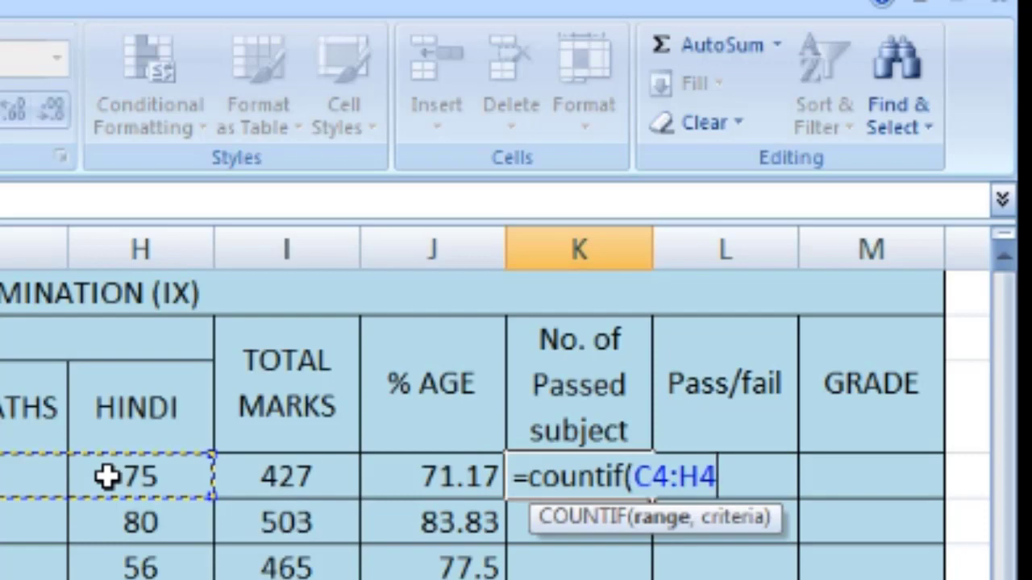
{"action": "type", "text": ",\""}
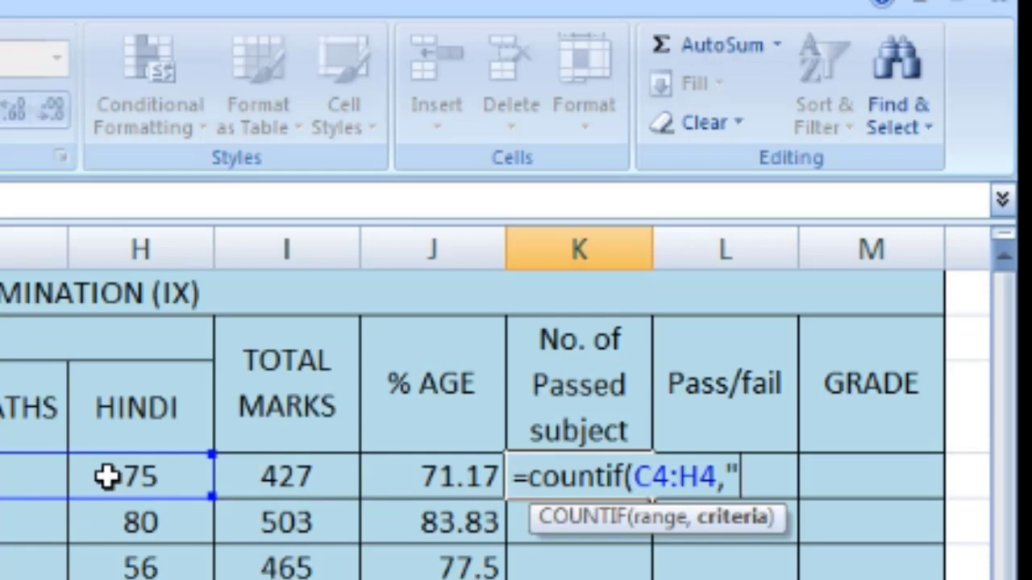
{"action": "type", "text": ">=3"}
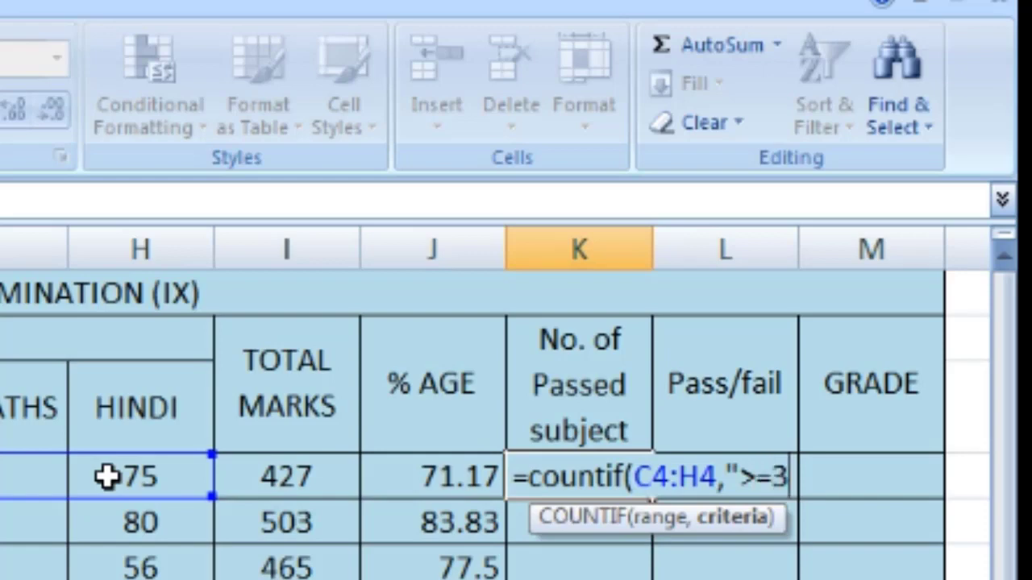
{"action": "type", "text": "0)"}
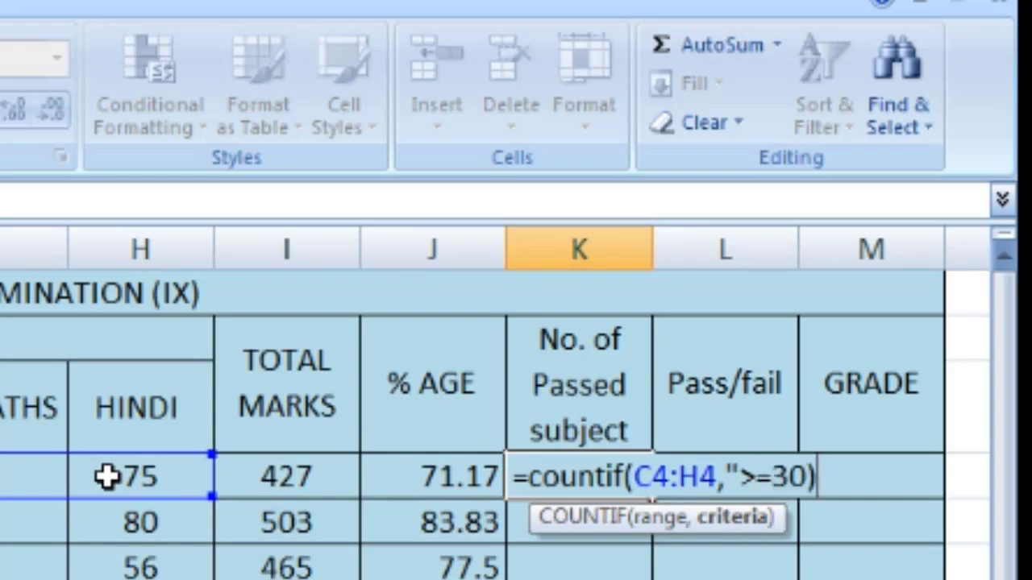
{"action": "key", "text": "Return"}
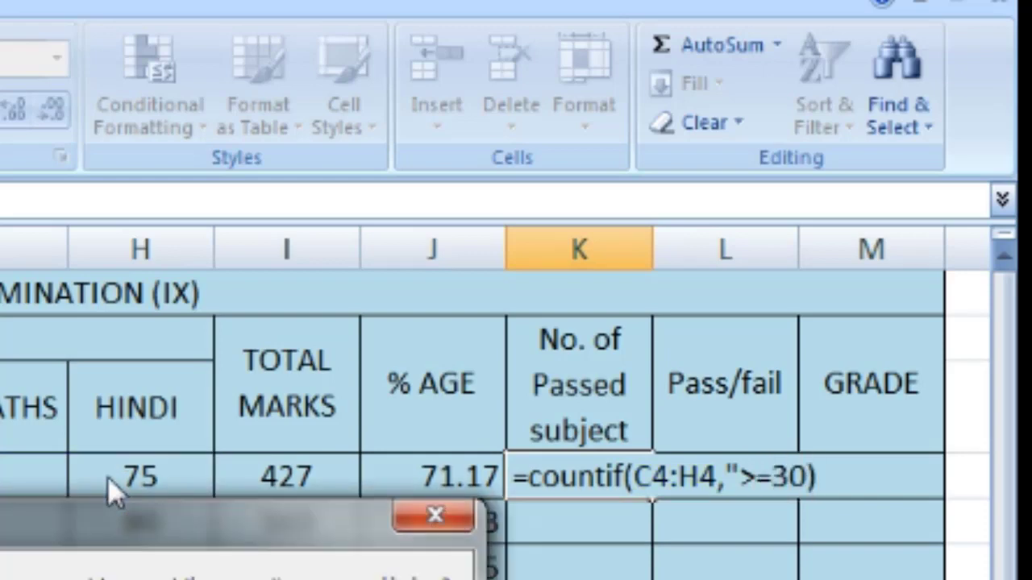
{"action": "key", "text": "Return"}
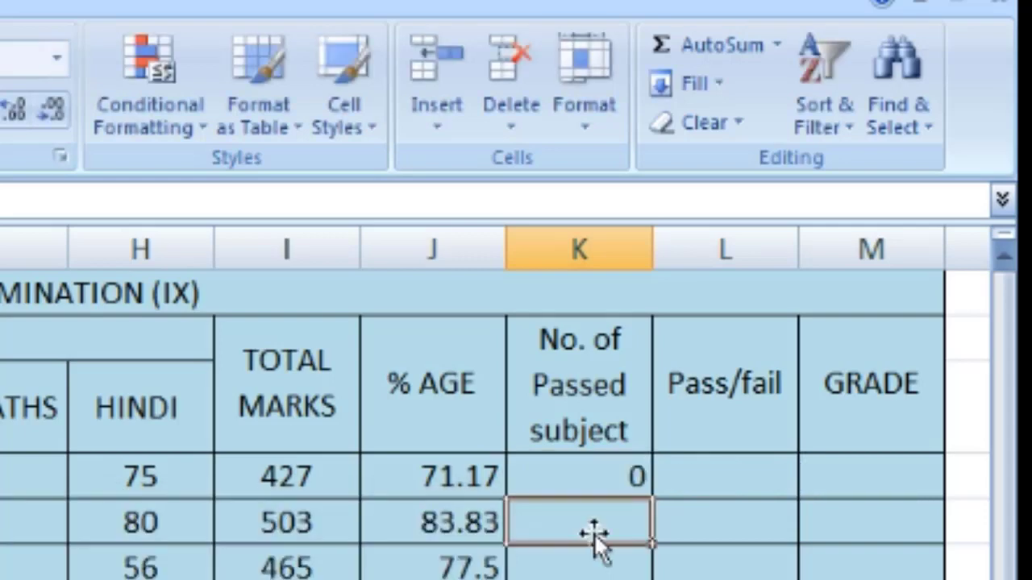
Step: Fix the quotation marks around the criteria in K4 so the formula reads =COUNTIF(C4:H4,">=30")
{"action": "left_click", "coordinate": [592, 476]}
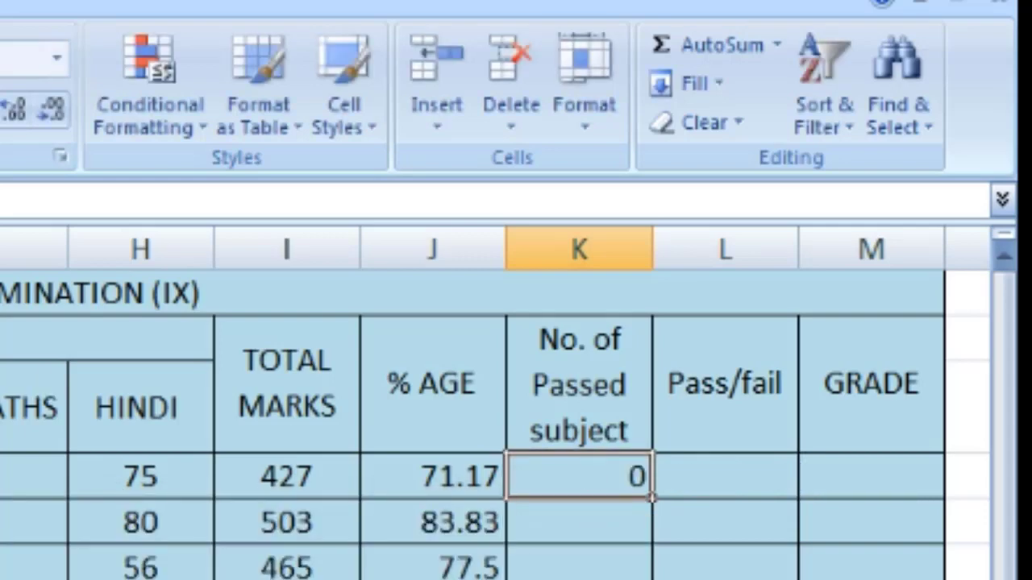
{"action": "key", "text": "F2"}
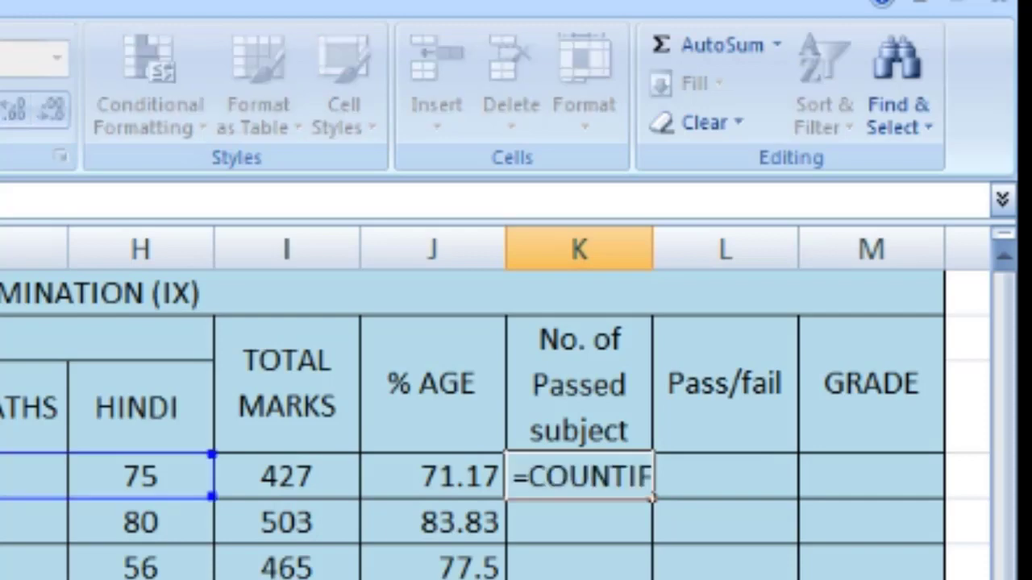
{"action": "double_click", "coordinate": [633, 475]}
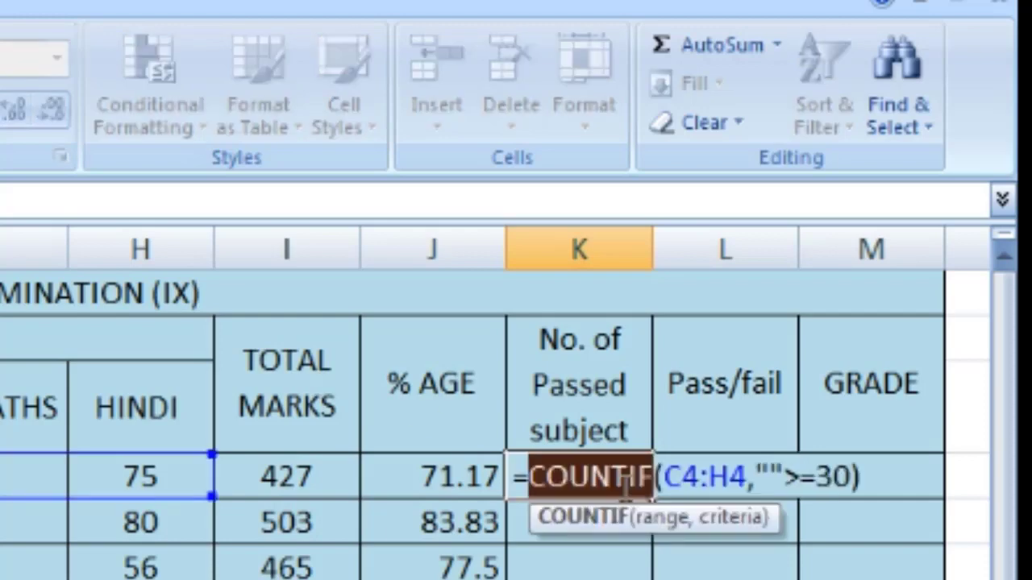
{"action": "left_click", "coordinate": [772, 476]}
{"action": "key", "text": "BackSpace"}
{"action": "key", "text": "BackSpace"}
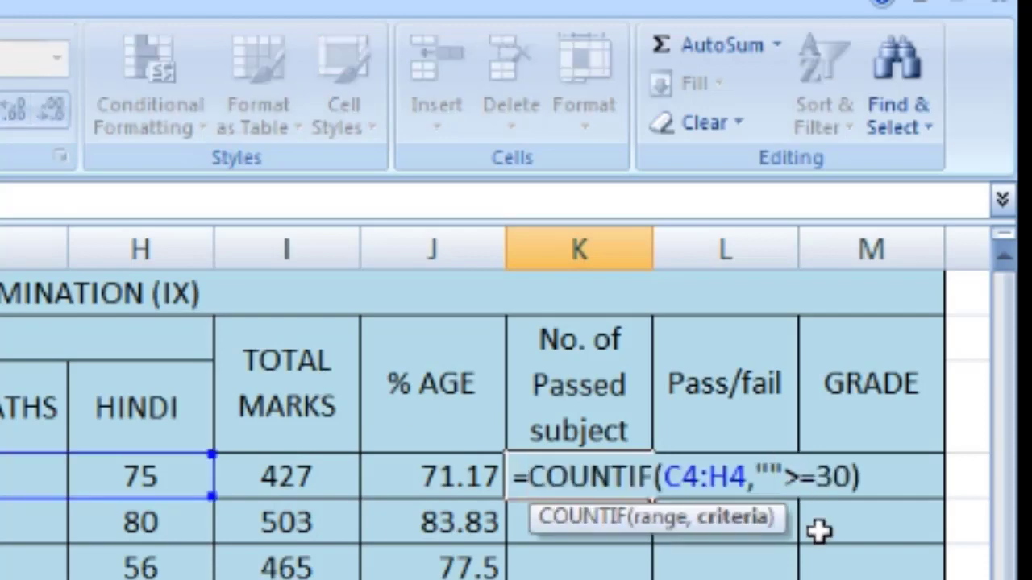
{"action": "left_click", "coordinate": [843, 476]}
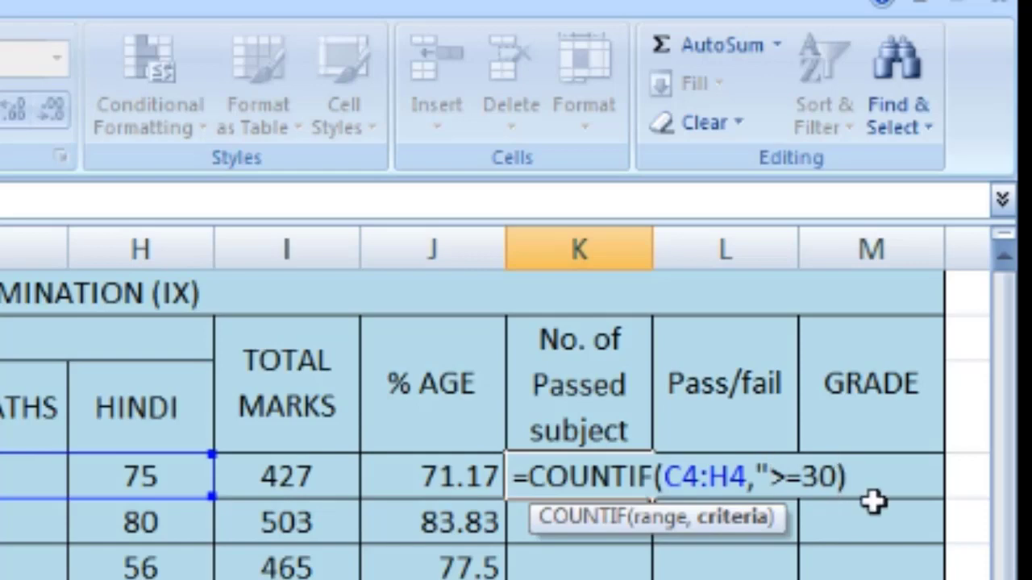
{"action": "type", "text": "\""}
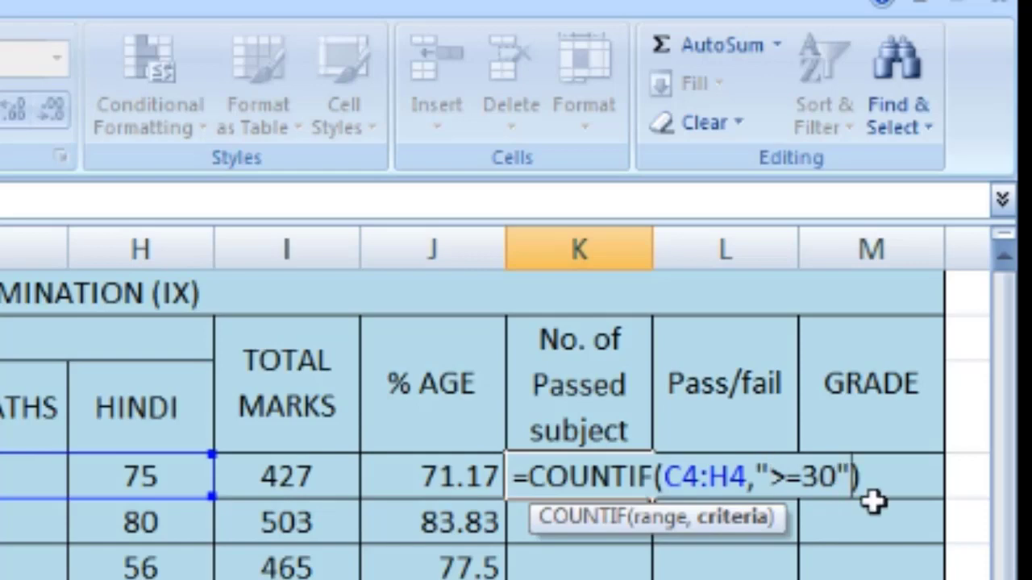
{"action": "key", "text": "Return"}
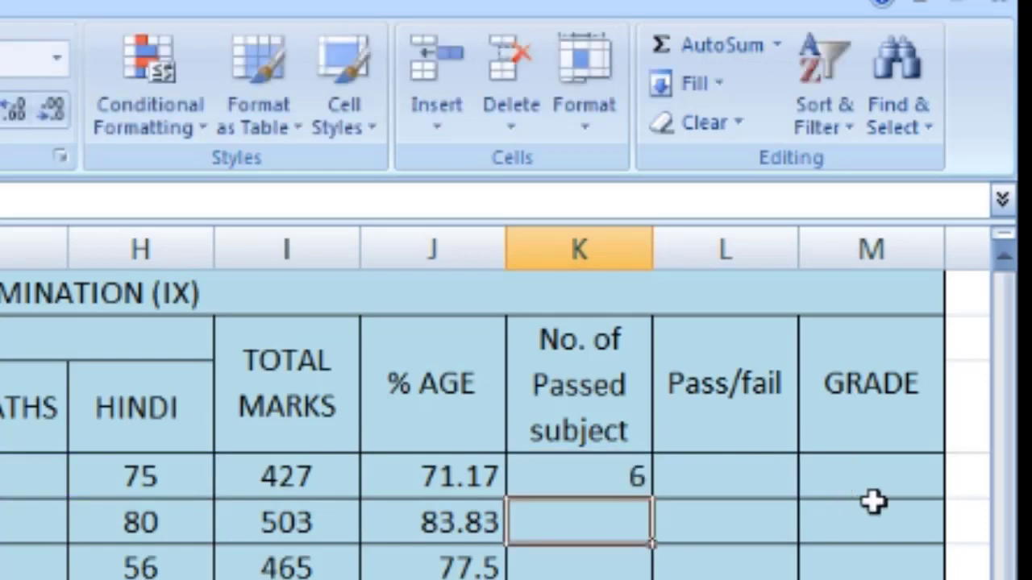
Step: Fill the passed-subjects formula in K4 down column K to the last student's row
{"action": "left_click", "coordinate": [580, 480]}
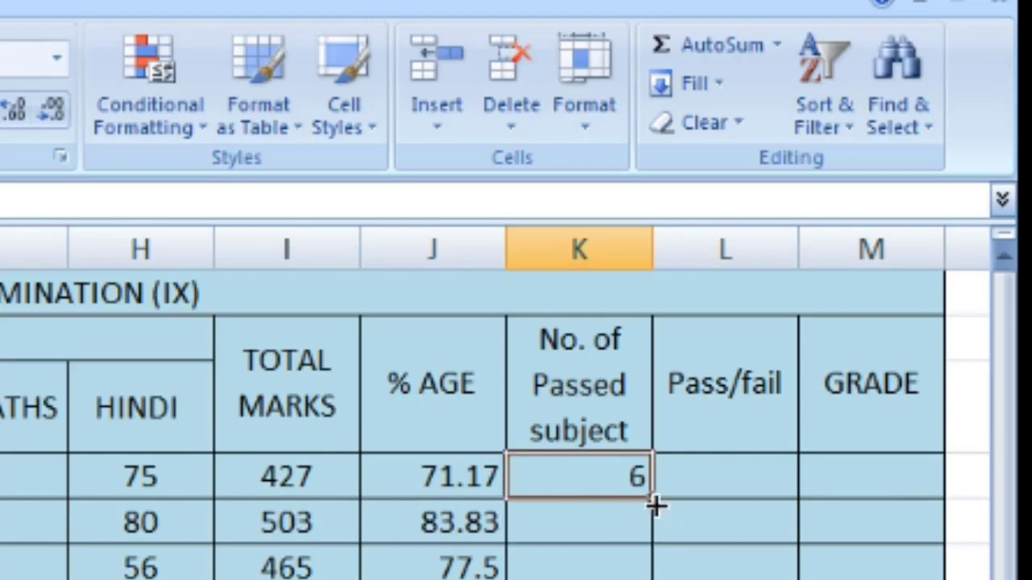
{"action": "left_click_drag", "start_coordinate": [656, 505], "coordinate": [663, 579]}
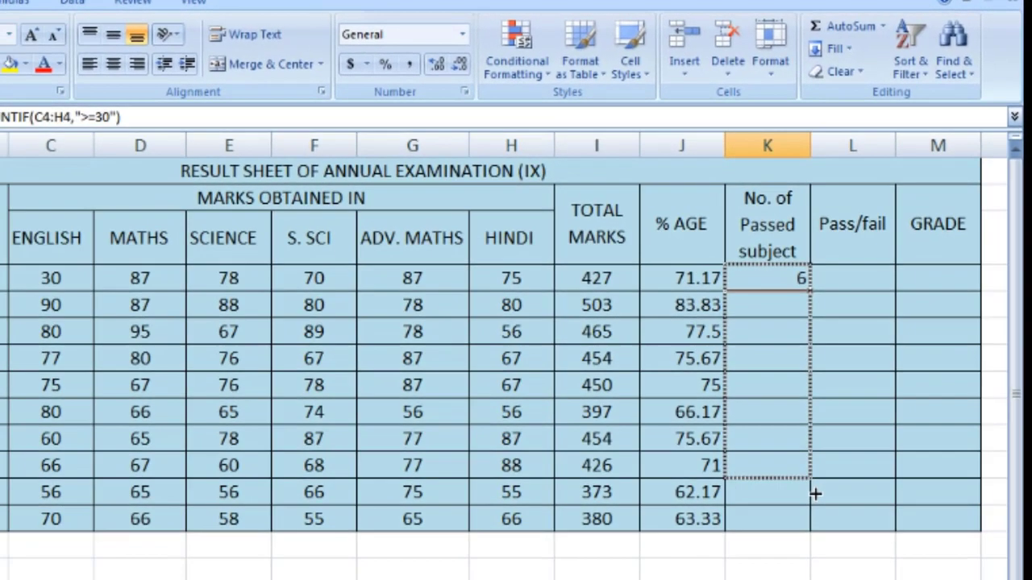
{"action": "left_click_drag", "start_coordinate": [815, 493], "coordinate": [816, 523]}
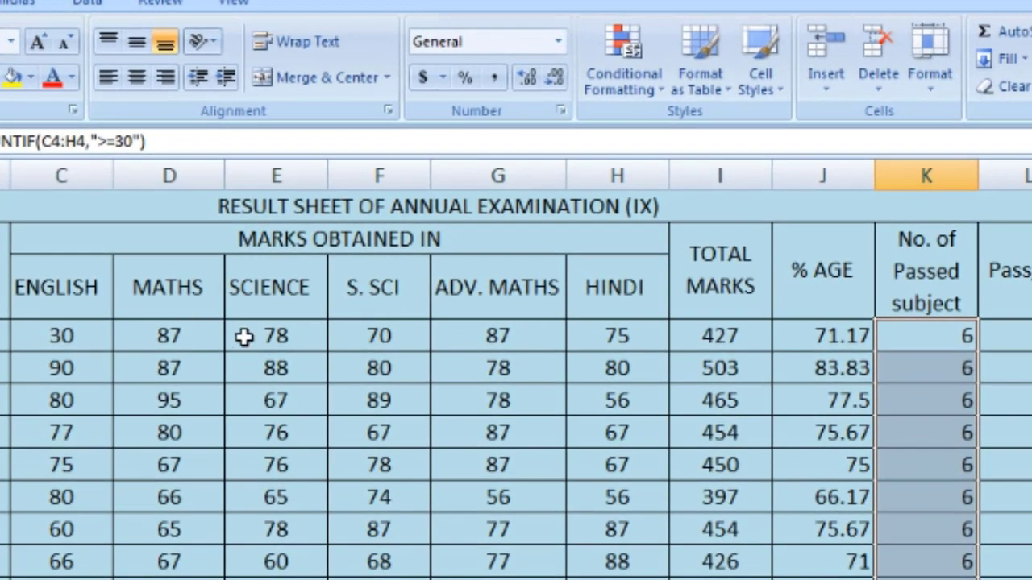
Step: Set the first student's Science mark in E4 to 6
{"action": "left_click", "coordinate": [250, 337]}
{"action": "type", "text": "6"}
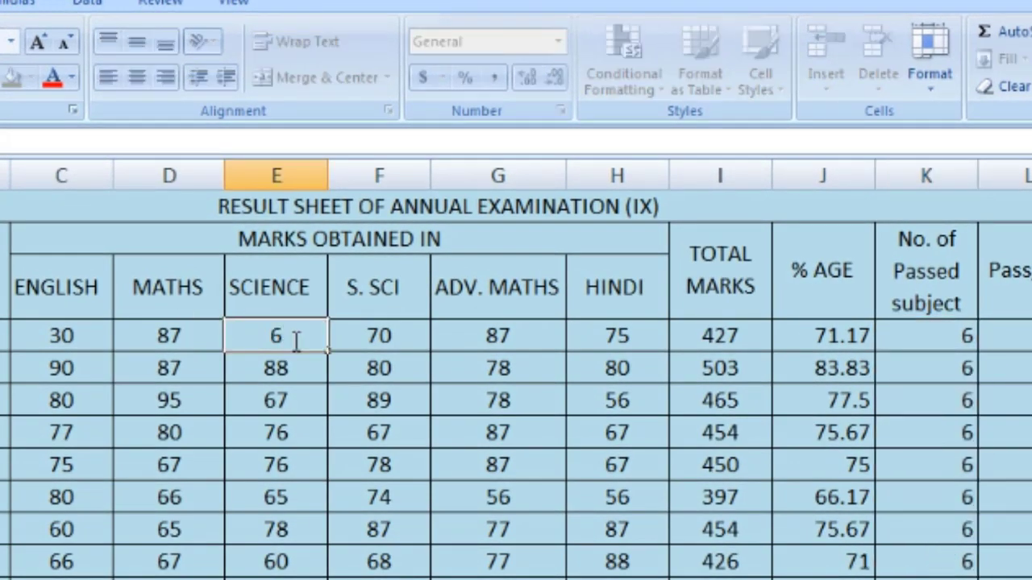
{"action": "key", "text": "Return"}
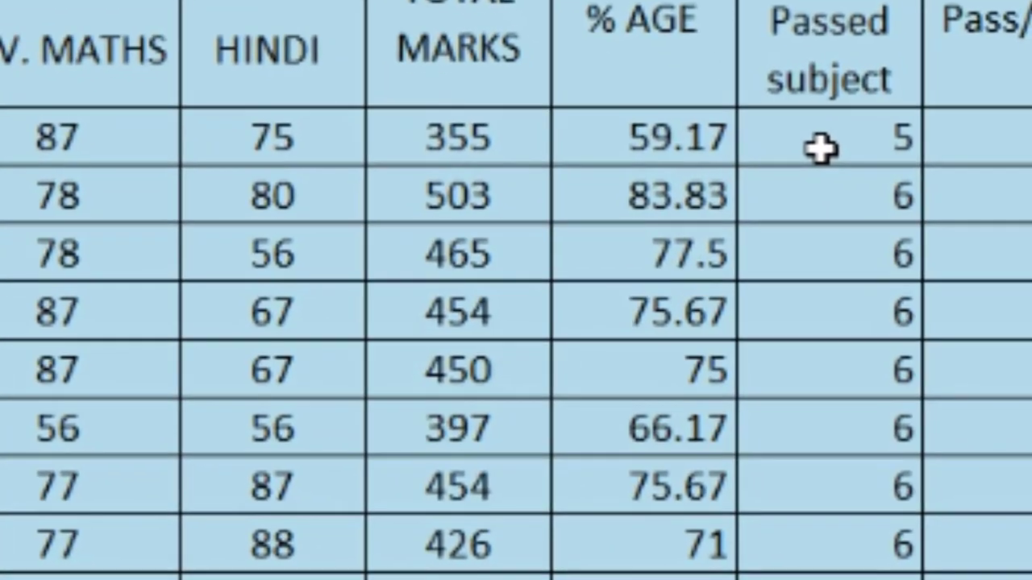
Step: Enter =if(K4=6,"Pass","Fail") in L4 for the first student's Pass/fail result and accept the proposed formula correction
{"action": "left_click", "coordinate": [1013, 148]}
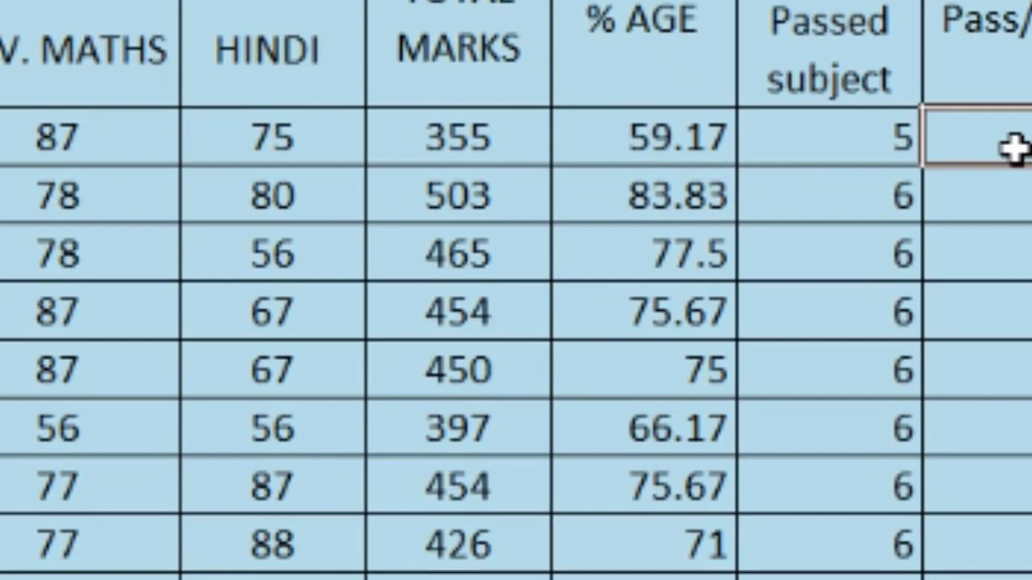
{"action": "type", "text": "="}
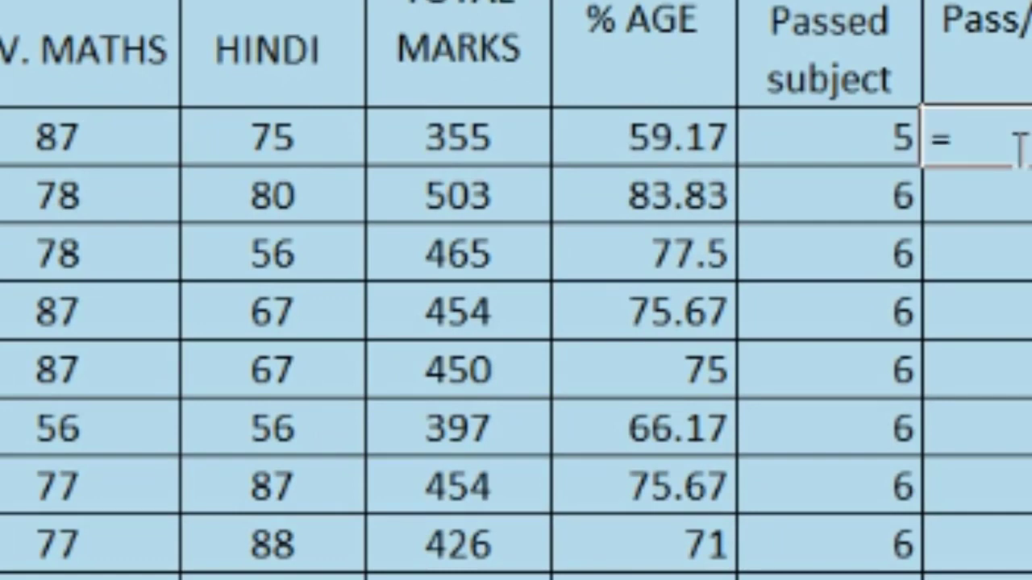
{"action": "type", "text": "if"}
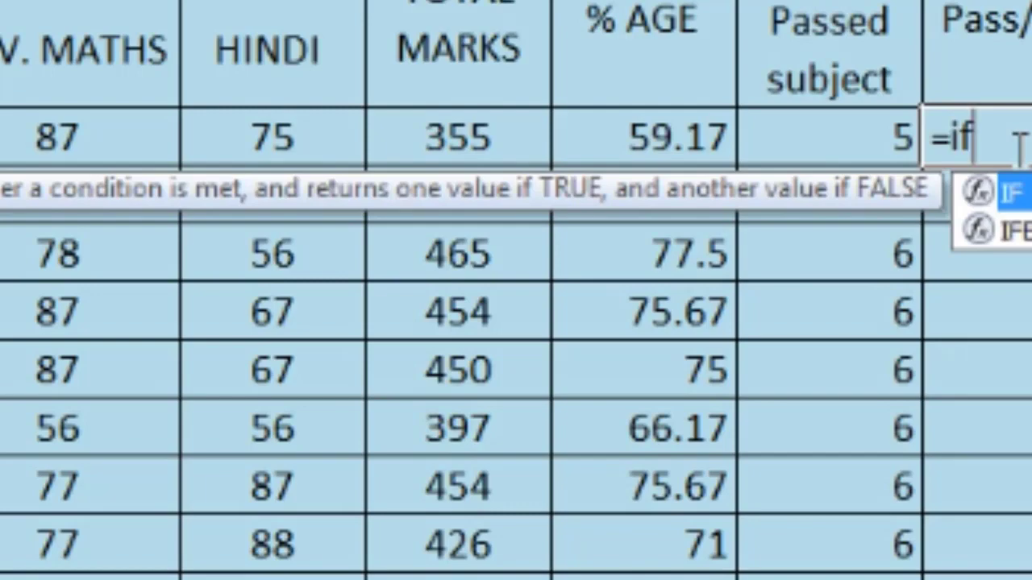
{"action": "type", "text": "("}
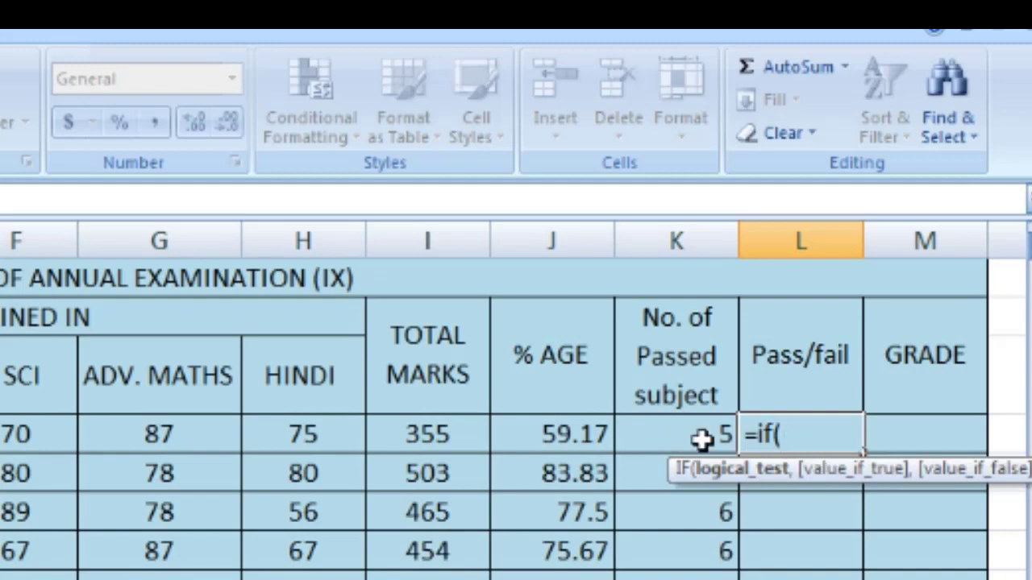
{"action": "left_click", "coordinate": [663, 430]}
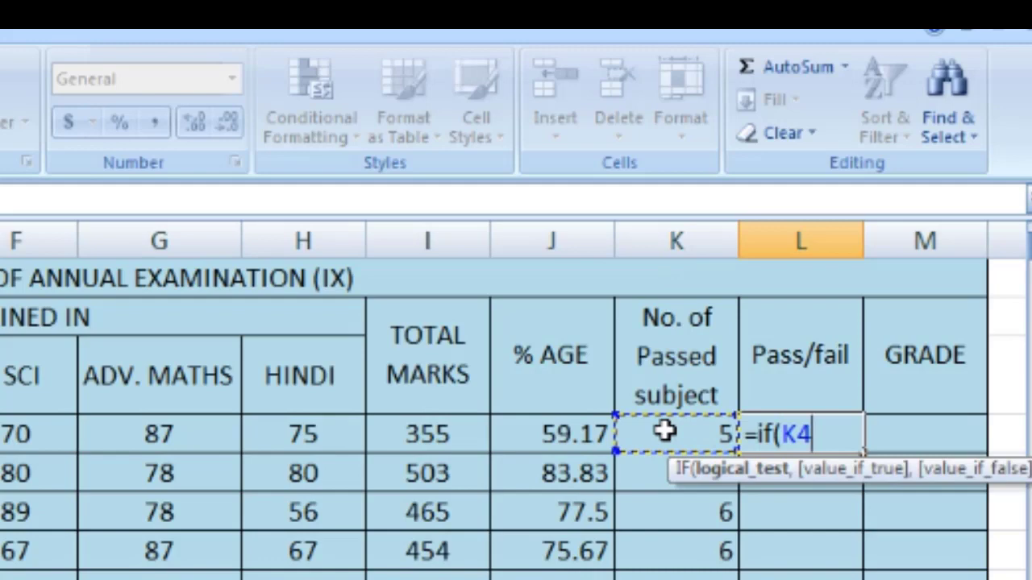
{"action": "type", "text": "=6"}
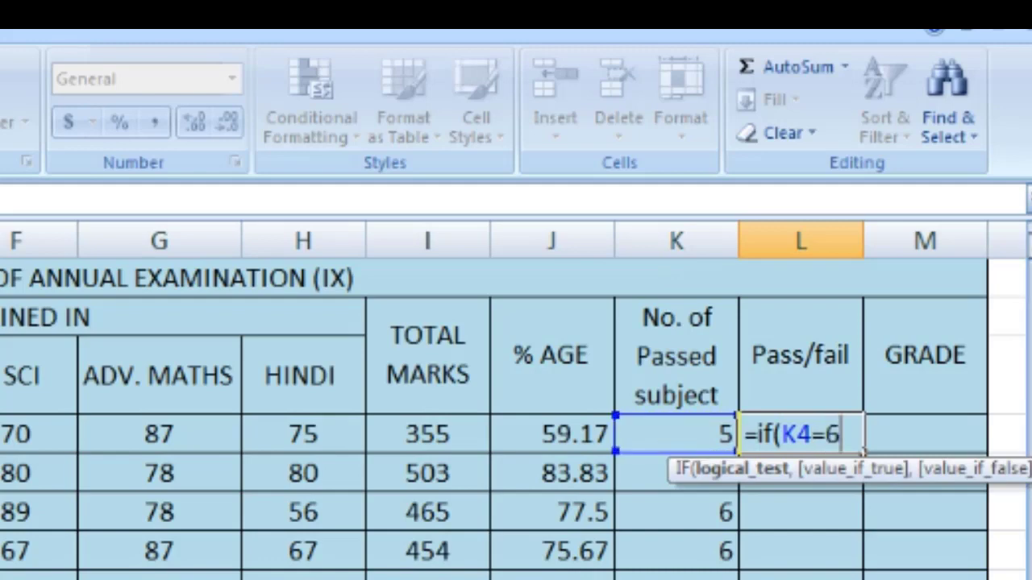
{"action": "type", "text": ","}
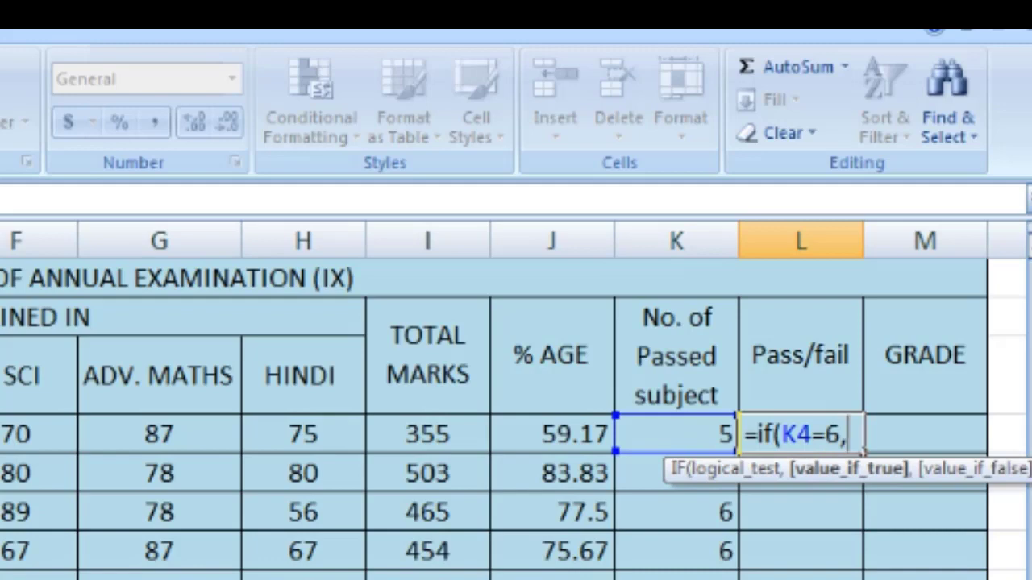
{"action": "type", "text": "\"Pass"}
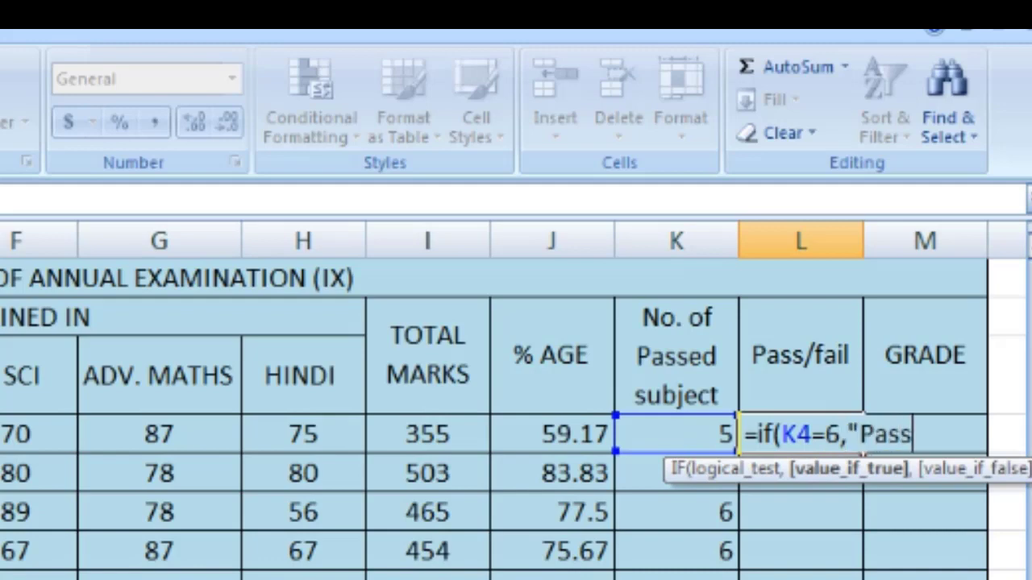
{"action": "type", "text": "\","}
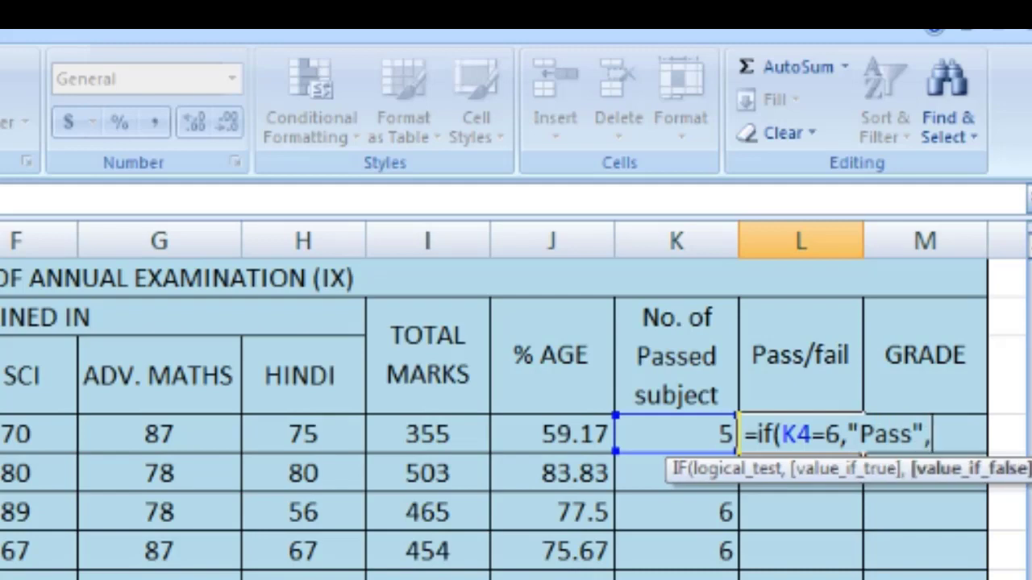
{"action": "type", "text": "\""}
{"action": "type", "text": "Fa"}
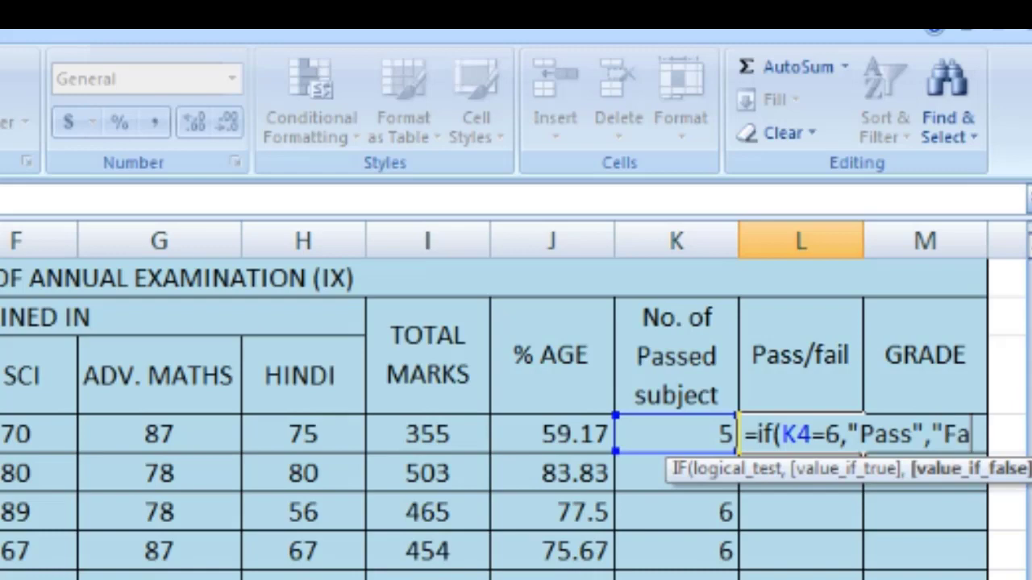
{"action": "type", "text": "il\")"}
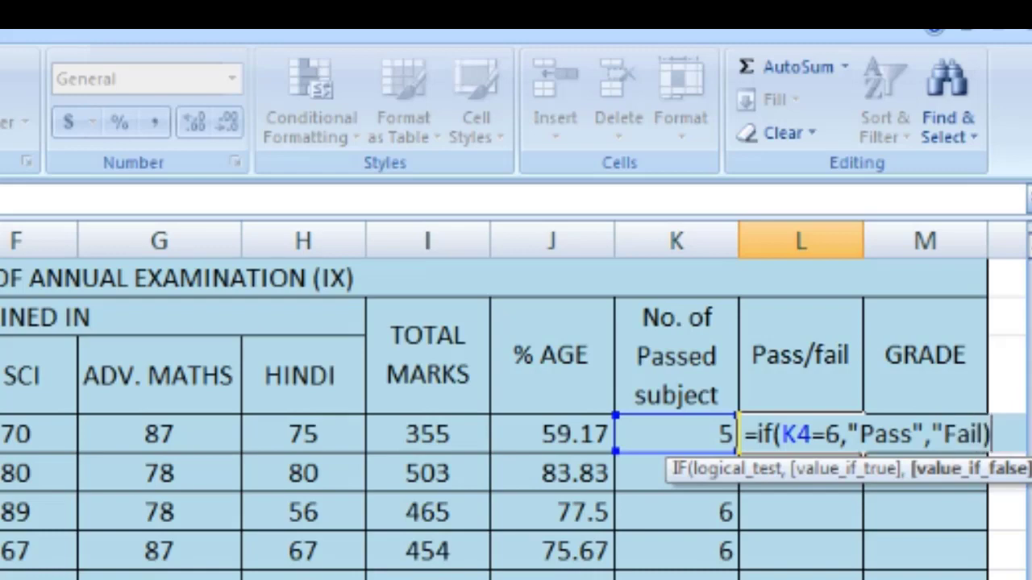
{"action": "key", "text": "Return"}
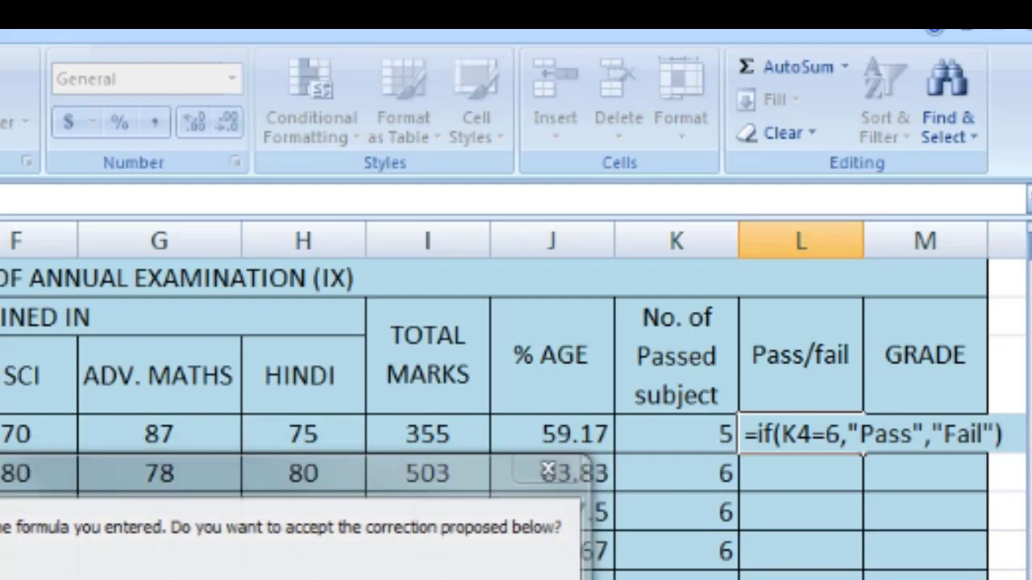
Step: Check the formula in L4, then fill it down the Pass/fail column for the remaining students
{"action": "double_click", "coordinate": [814, 436]}
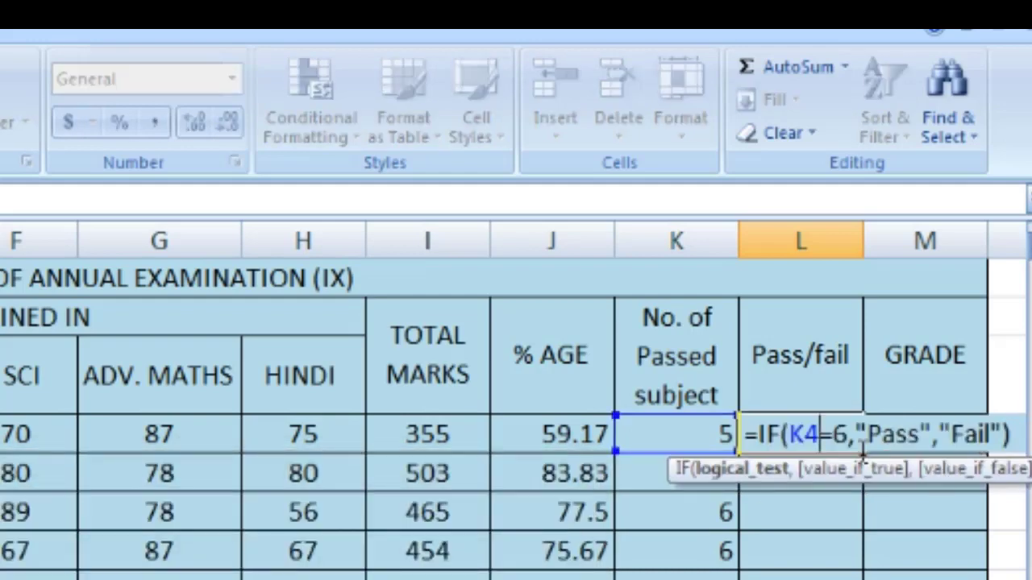
{"action": "key", "text": "Return"}
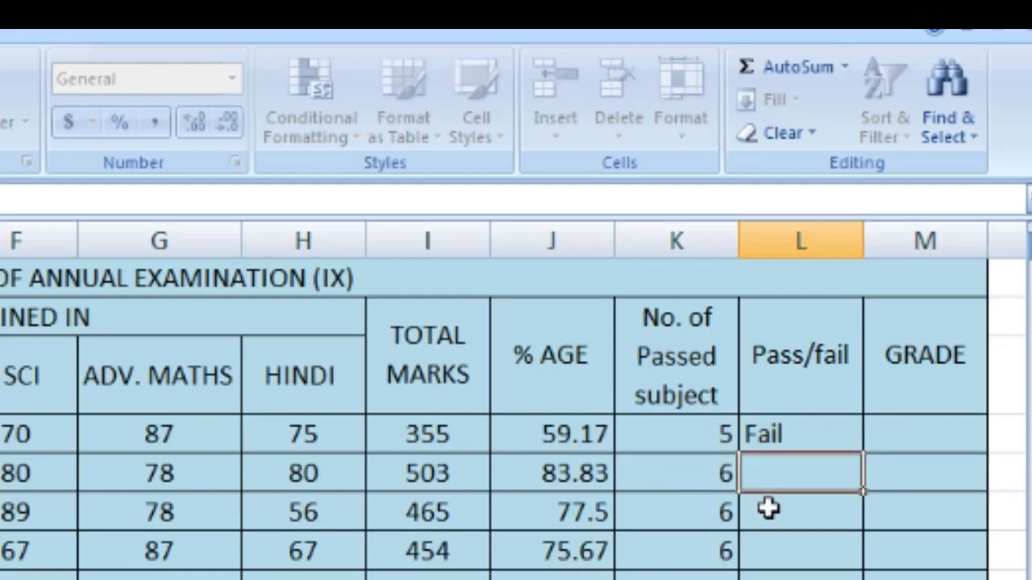
{"action": "left_click", "coordinate": [790, 437]}
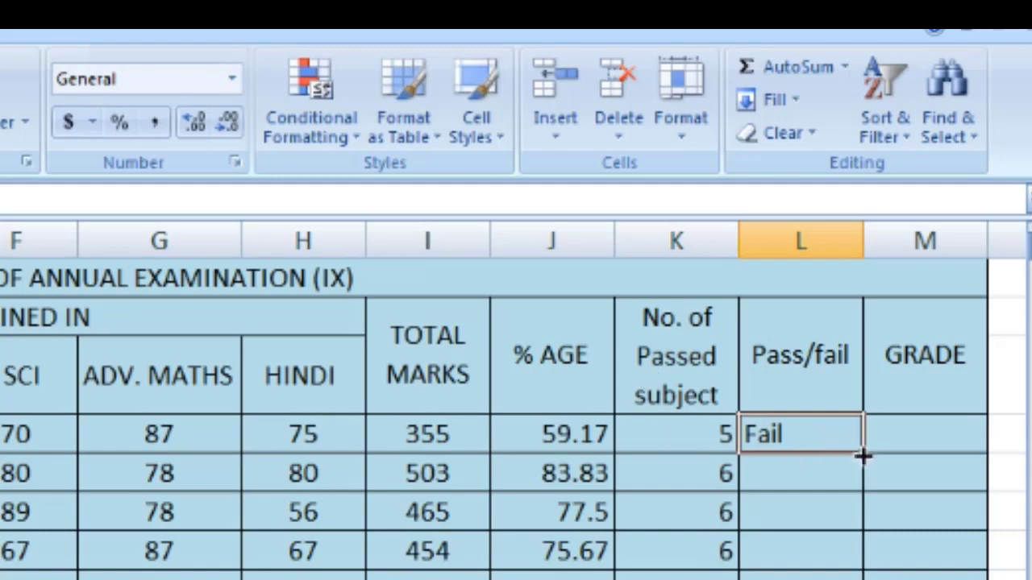
{"action": "left_click_drag", "start_coordinate": [863, 454], "coordinate": [863, 579]}
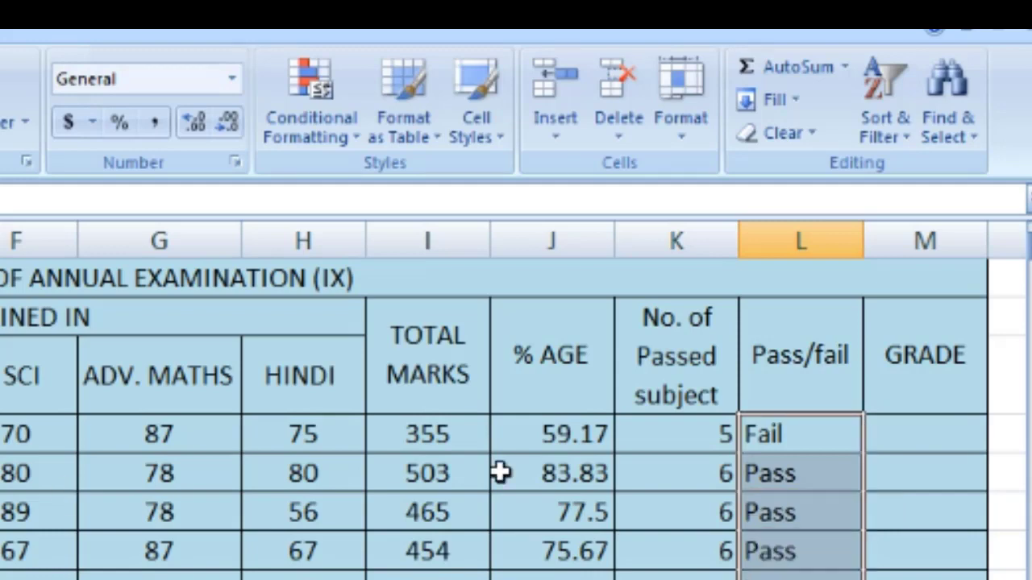
Step: Set the second student's Hindi mark in H5 to 8
{"action": "left_click", "coordinate": [303, 476]}
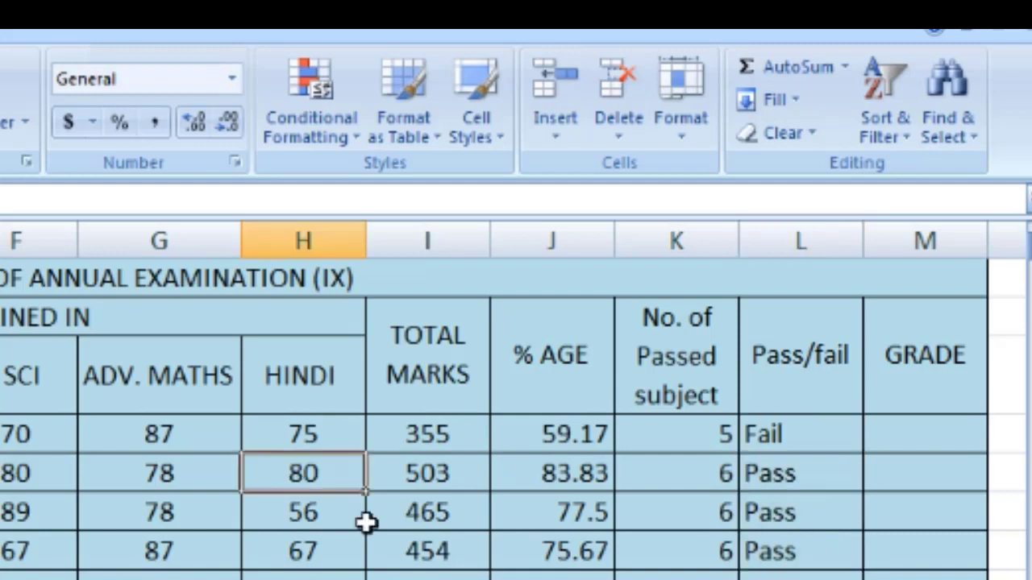
{"action": "type", "text": "8"}
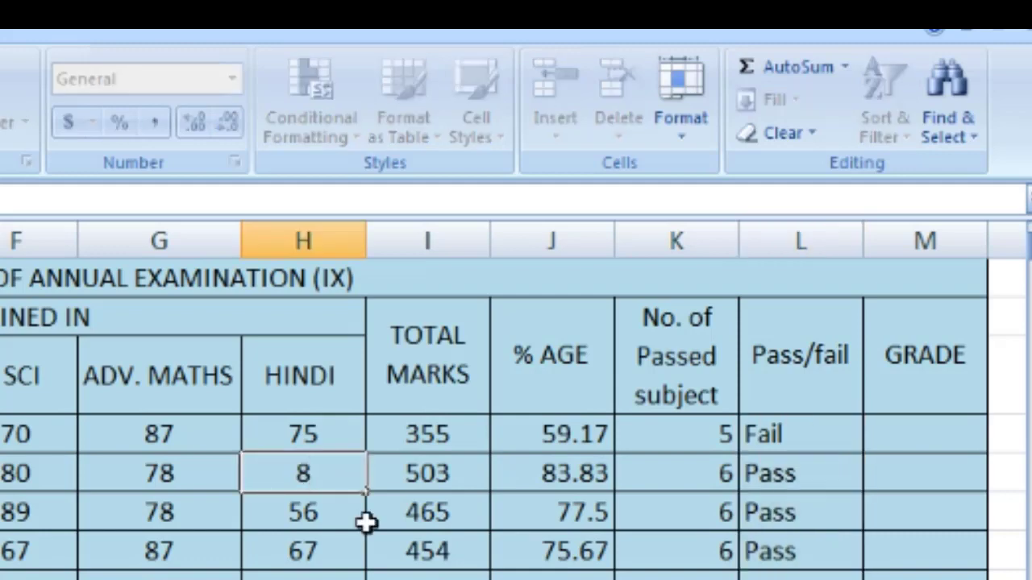
{"action": "key", "text": "Return"}
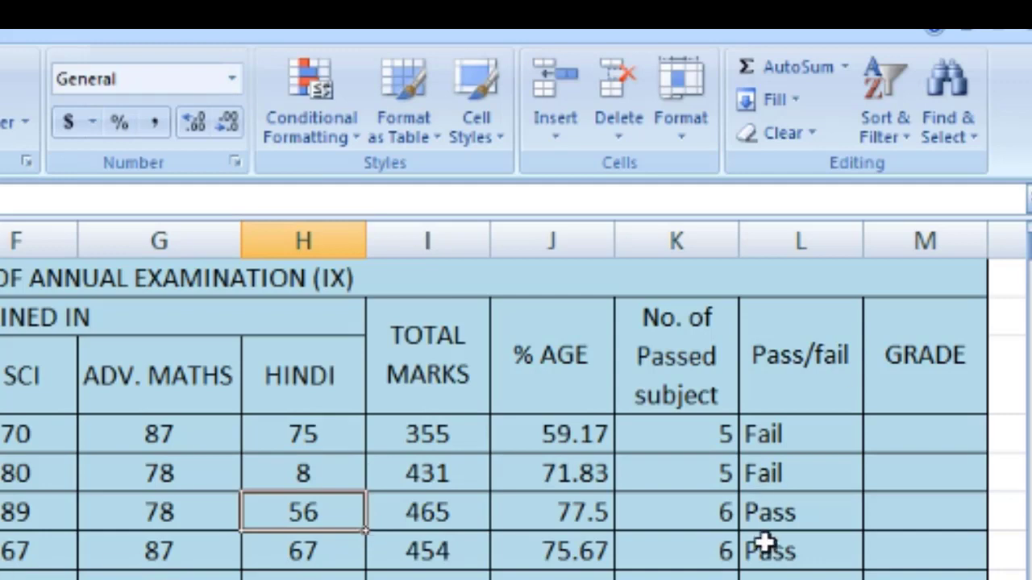
Step: Shorten the false result in the L4 Pass/fail formula from "Fail" to "F"
{"action": "left_click", "coordinate": [796, 448]}
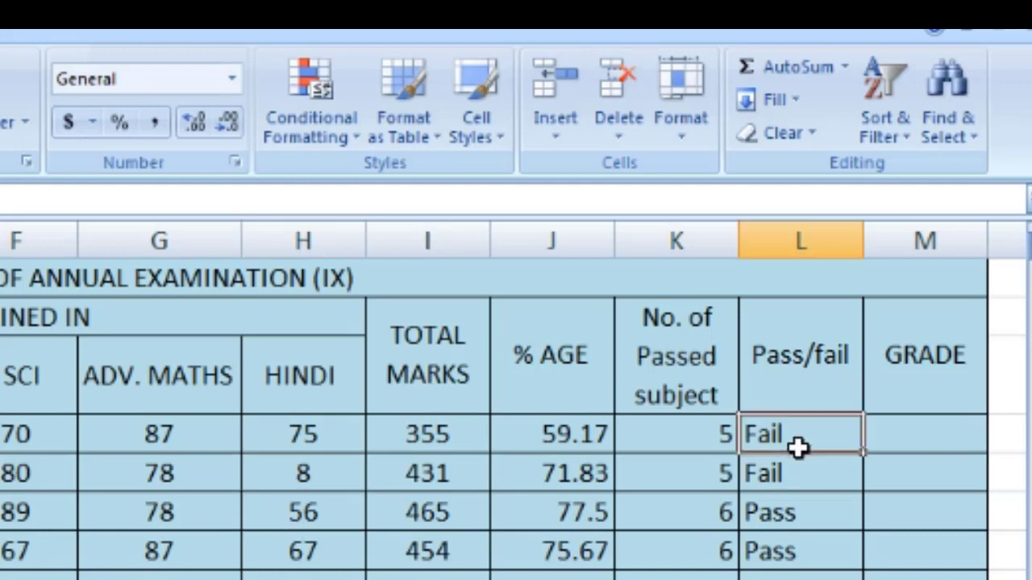
{"action": "double_click", "coordinate": [796, 442]}
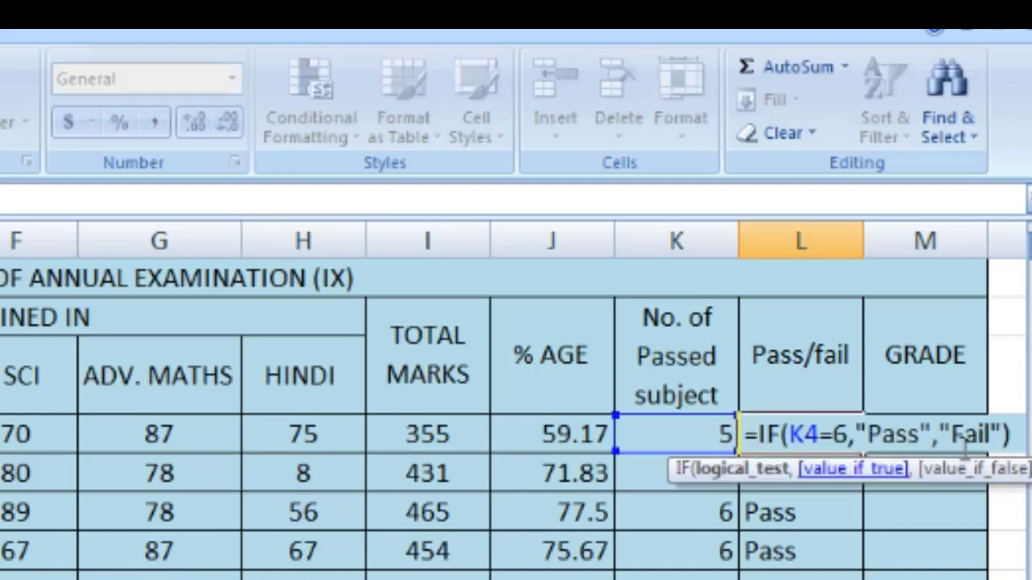
{"action": "left_click", "coordinate": [964, 436]}
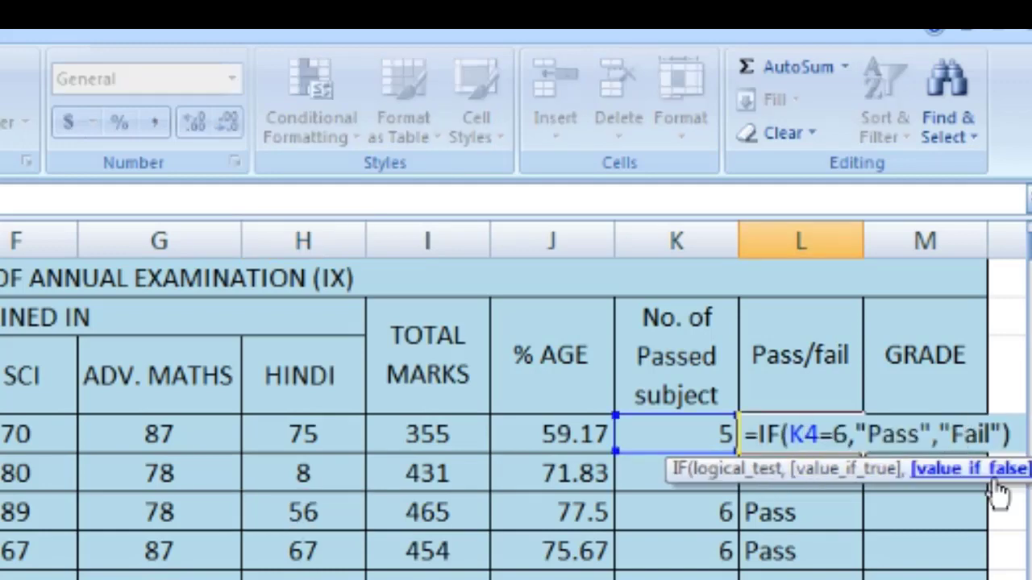
{"action": "key", "text": "Delete"}
{"action": "key", "text": "Delete"}
{"action": "key", "text": "Delete"}
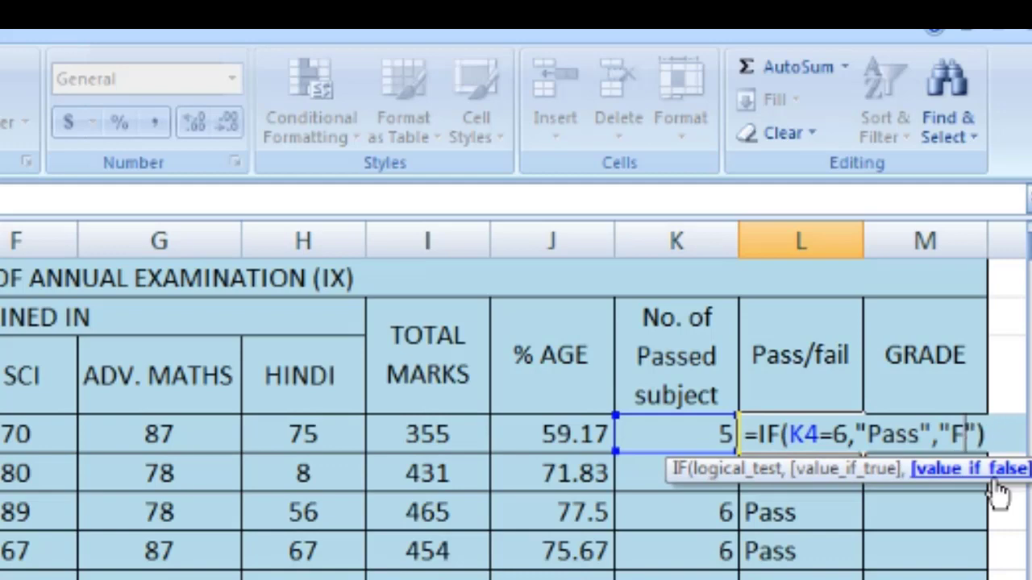
{"action": "key", "text": "Return"}
{"action": "left_click", "coordinate": [805, 431]}
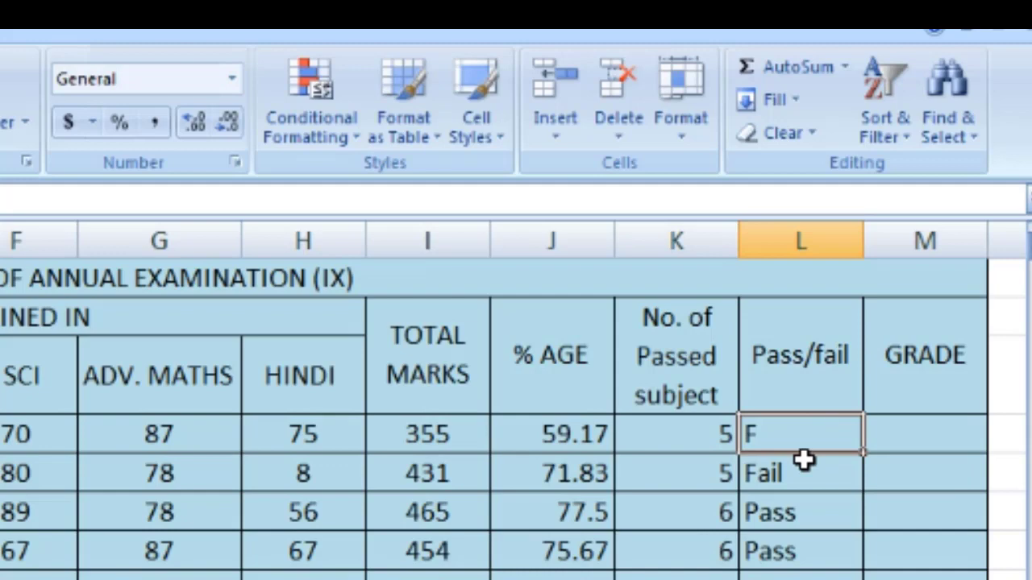
{"action": "left_click", "coordinate": [804, 469]}
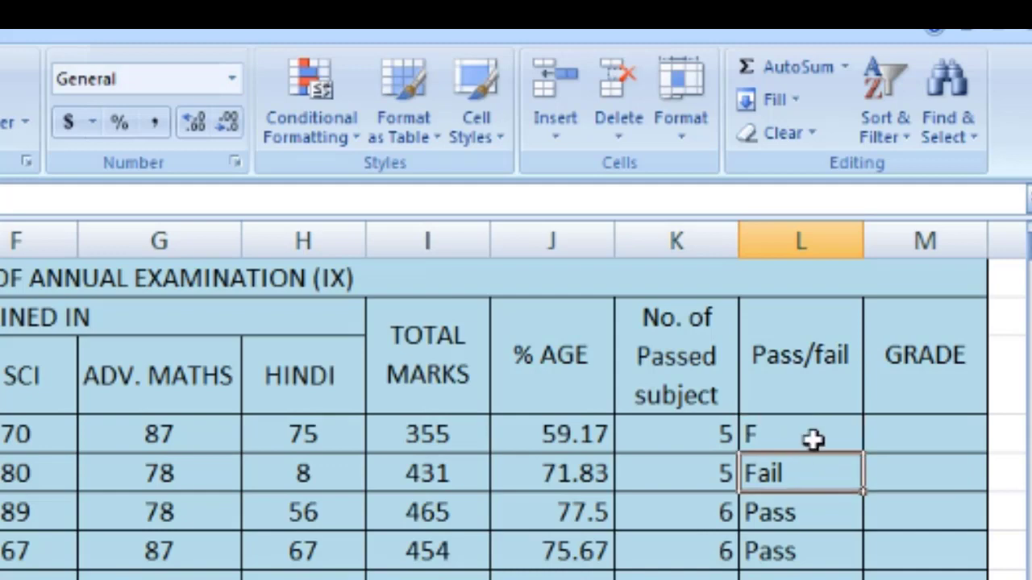
Step: Shorten the true result in L4 to "P" so the formula reads =IF(K4=6,"P","F")
{"action": "left_click", "coordinate": [814, 437]}
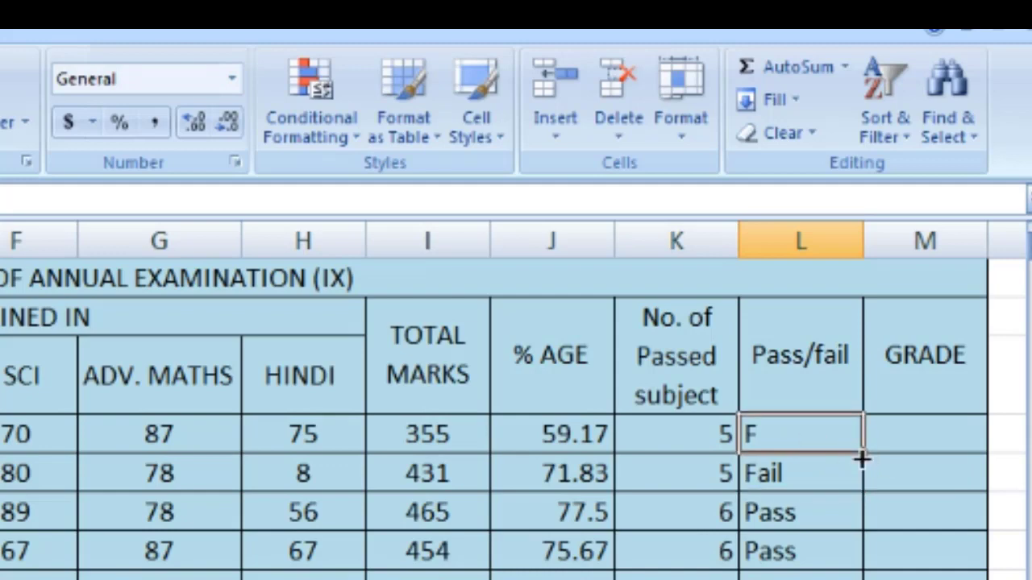
{"action": "double_click", "coordinate": [827, 437]}
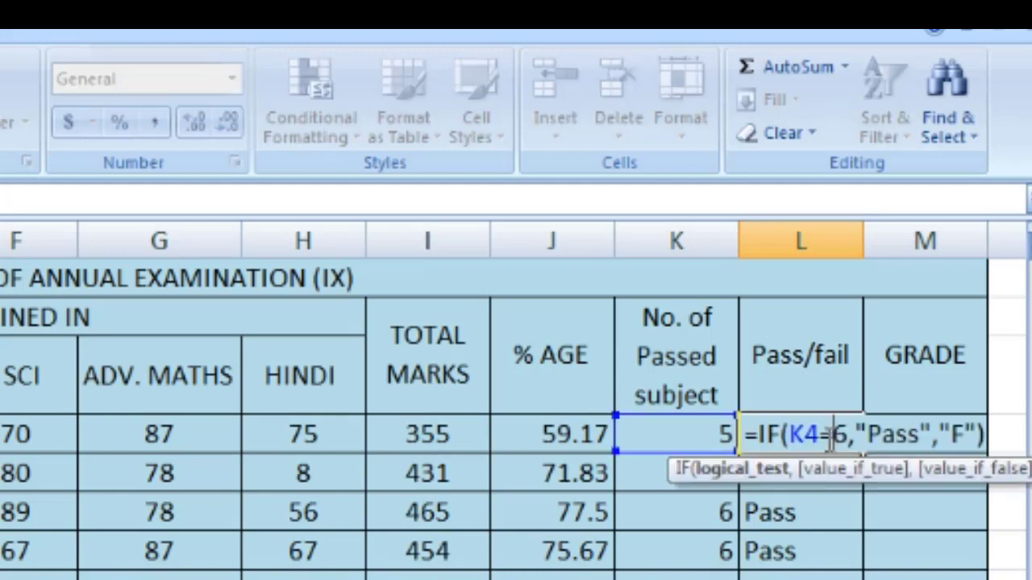
{"action": "left_click", "coordinate": [880, 435]}
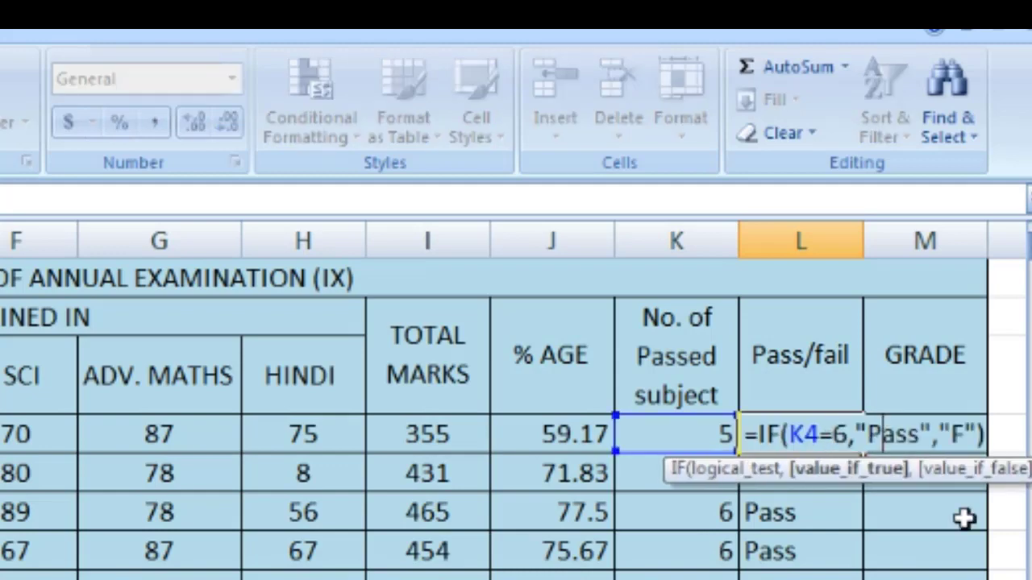
{"action": "key", "text": "Delete"}
{"action": "key", "text": "Delete"}
{"action": "key", "text": "Delete"}
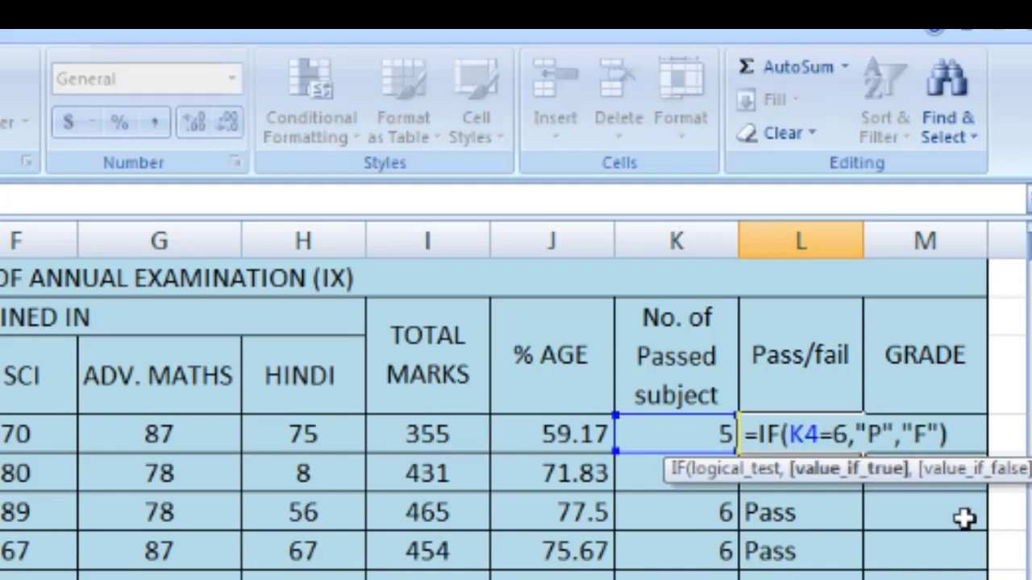
{"action": "key", "text": "Return"}
{"action": "left_click", "coordinate": [811, 435]}
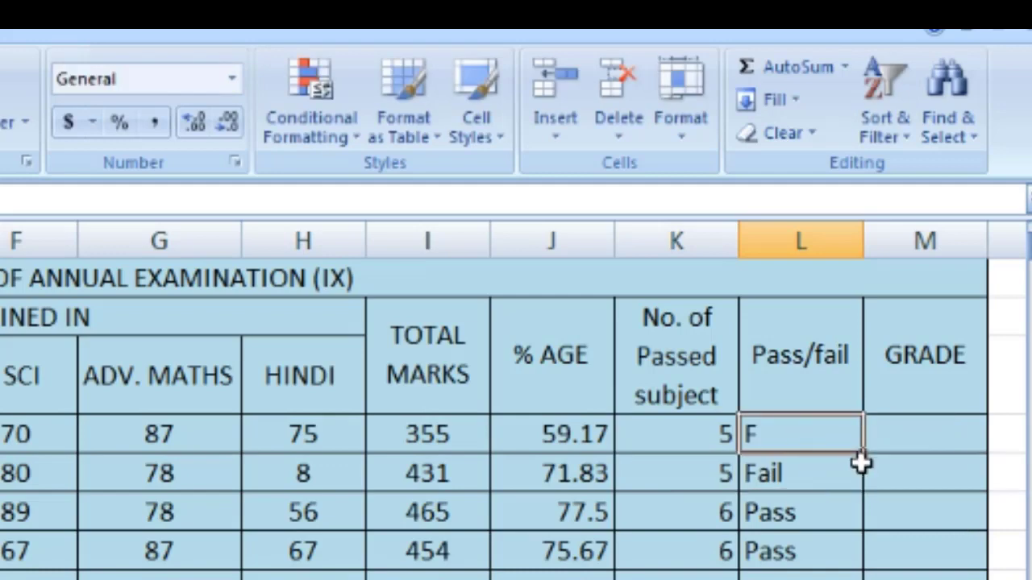
Step: Fill the L4 formula down the Pass/fail column for the remaining students, then review the formula in L4
{"action": "left_click_drag", "start_coordinate": [867, 458], "coordinate": [865, 579]}
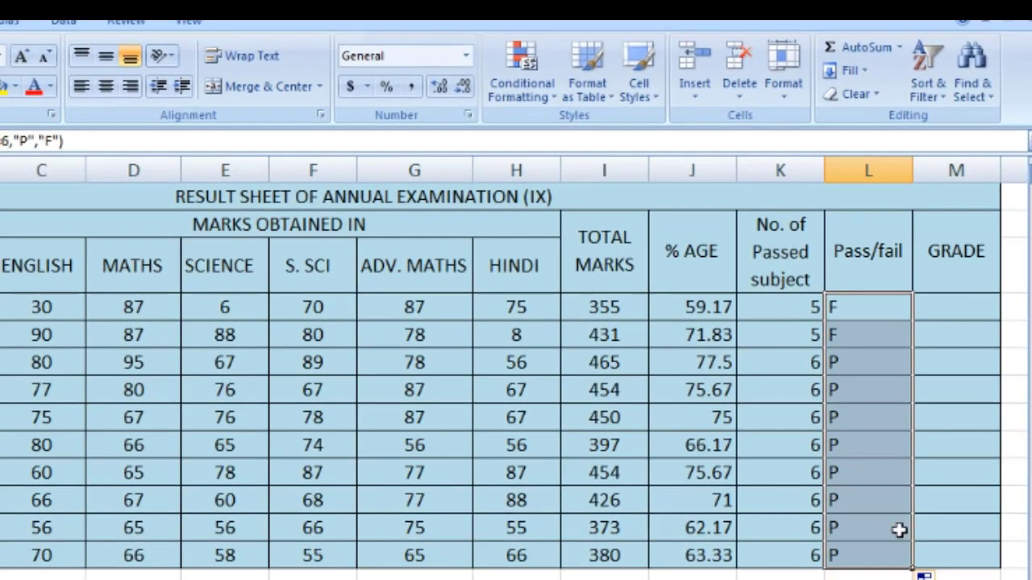
{"action": "left_click", "coordinate": [865, 308]}
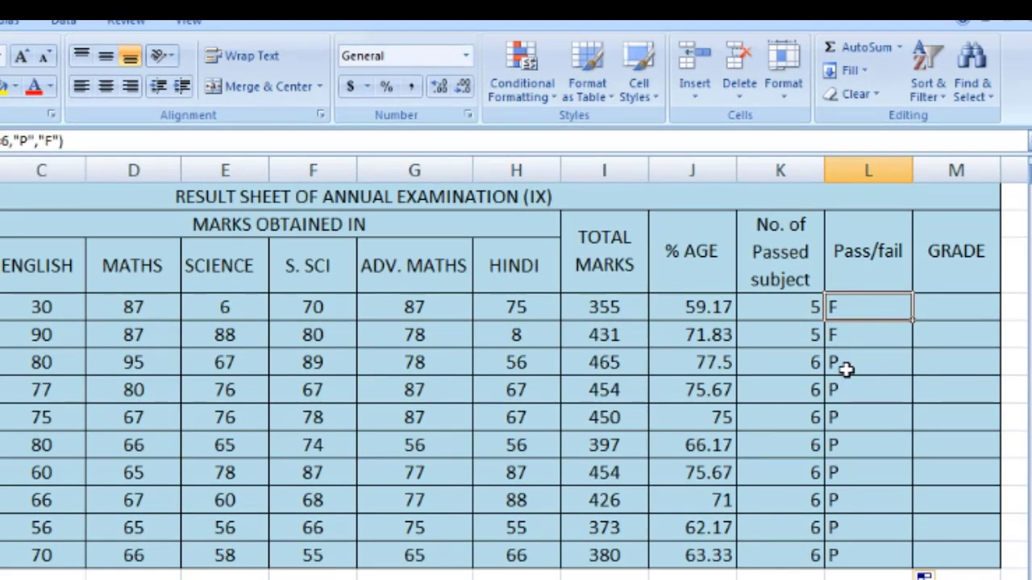
{"action": "double_click", "coordinate": [861, 305]}
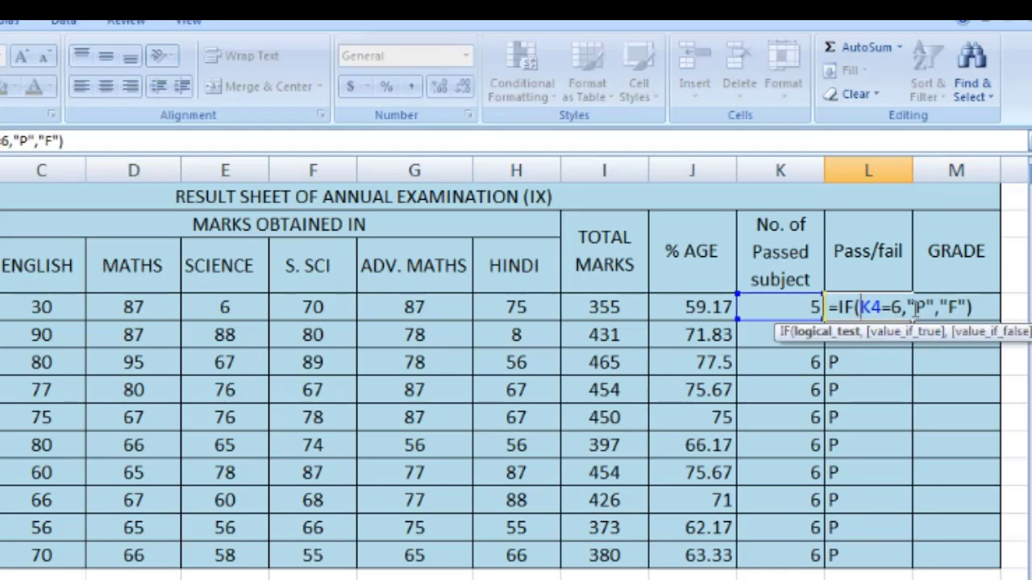
{"action": "left_click", "coordinate": [918, 307]}
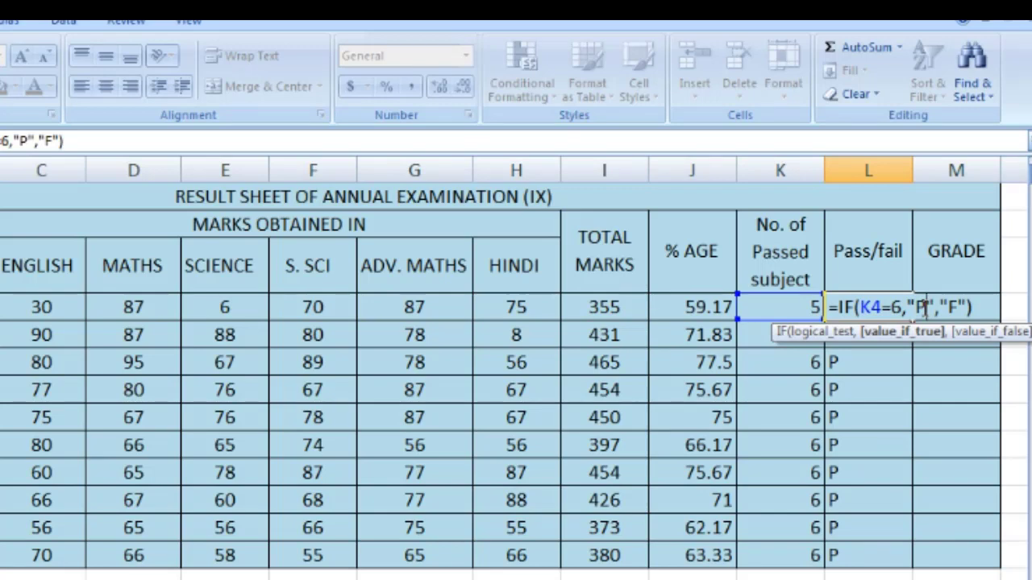
{"action": "key", "text": "Return"}
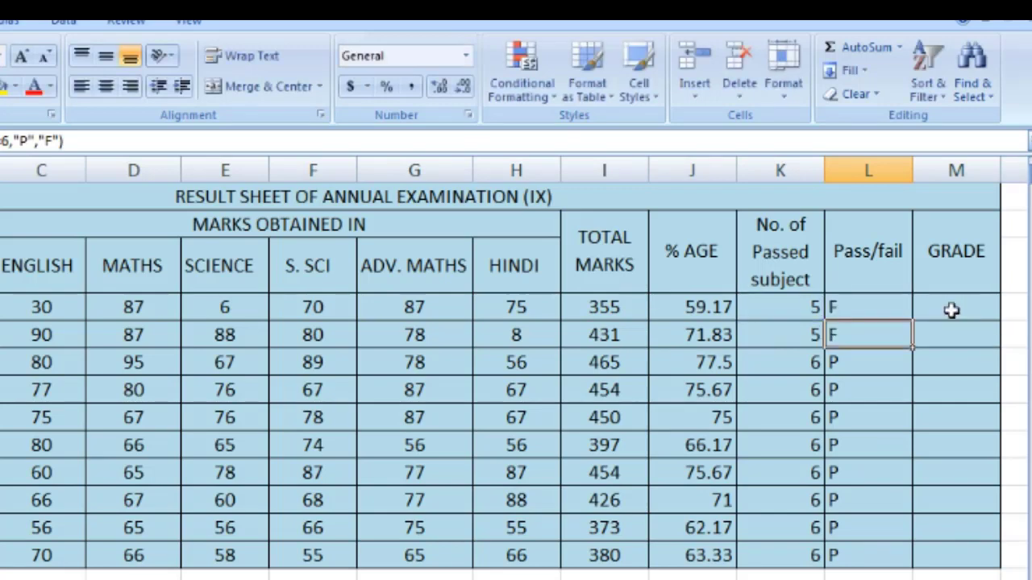
Step: Narrow the Pass/fail column L slightly
{"action": "left_click", "coordinate": [956, 305]}
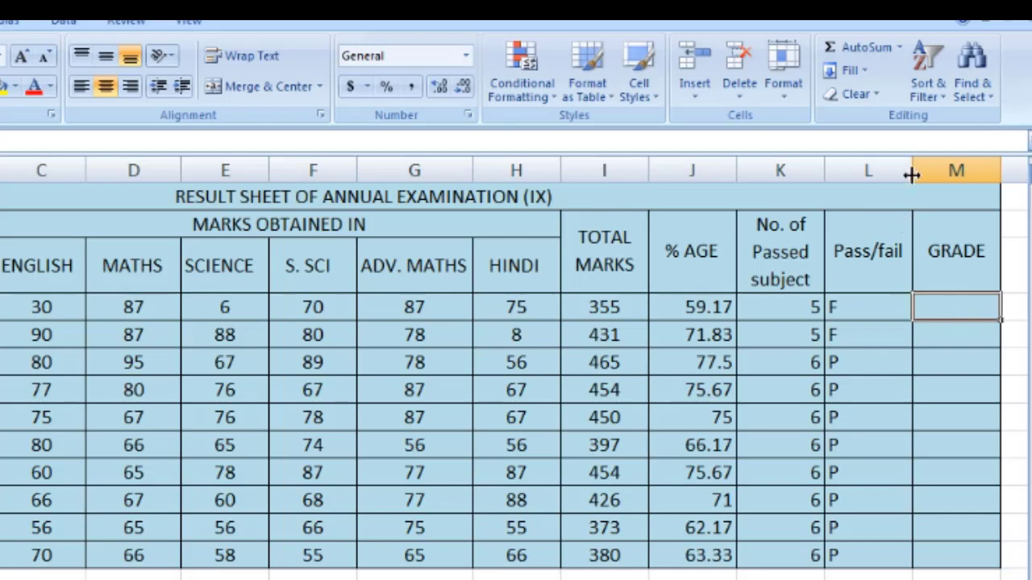
{"action": "left_click_drag", "start_coordinate": [912, 170], "coordinate": [893, 169]}
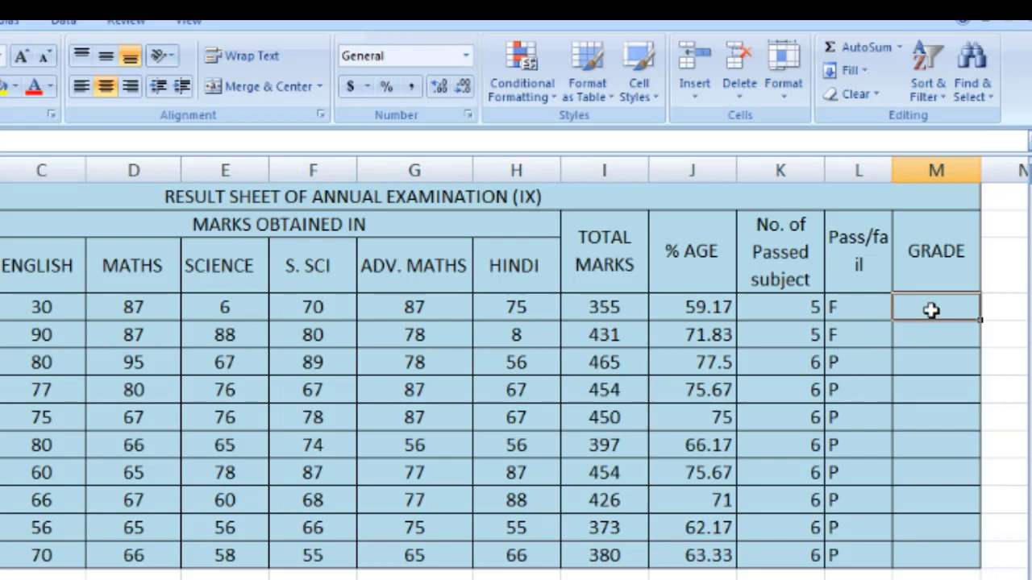
{"action": "type", "text": "="}
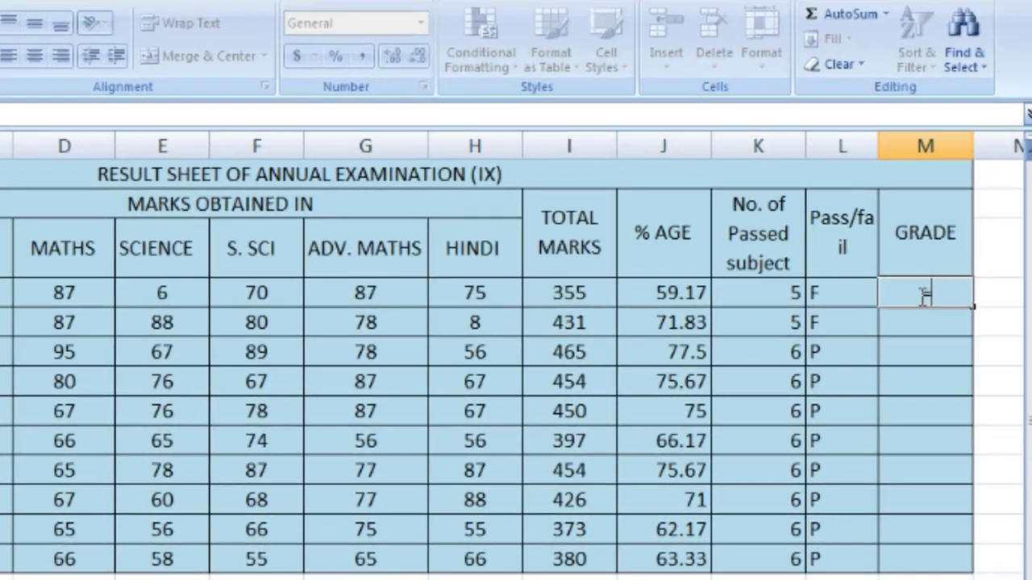
{"action": "type", "text": "if"}
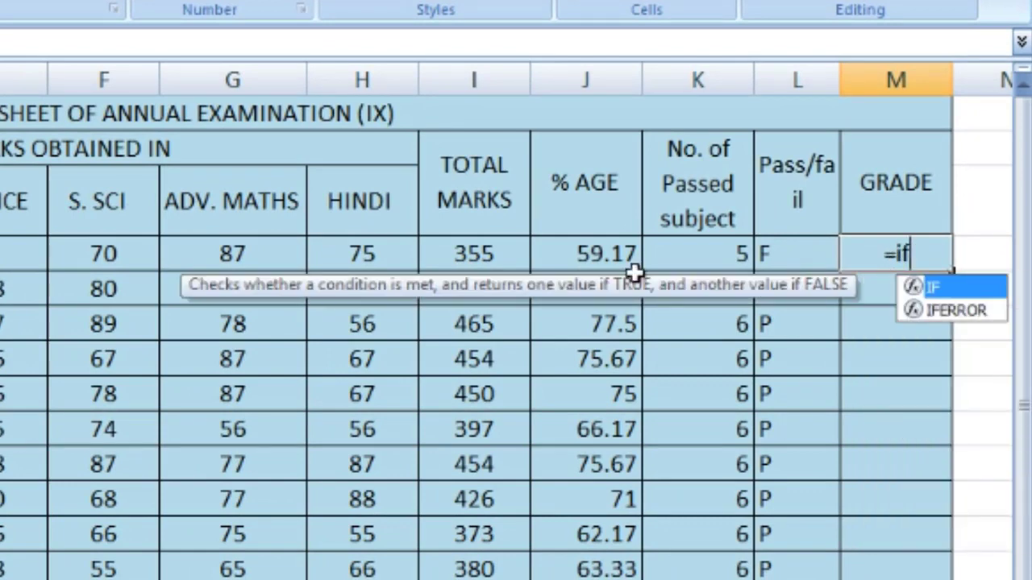
{"action": "left_click", "coordinate": [610, 255]}
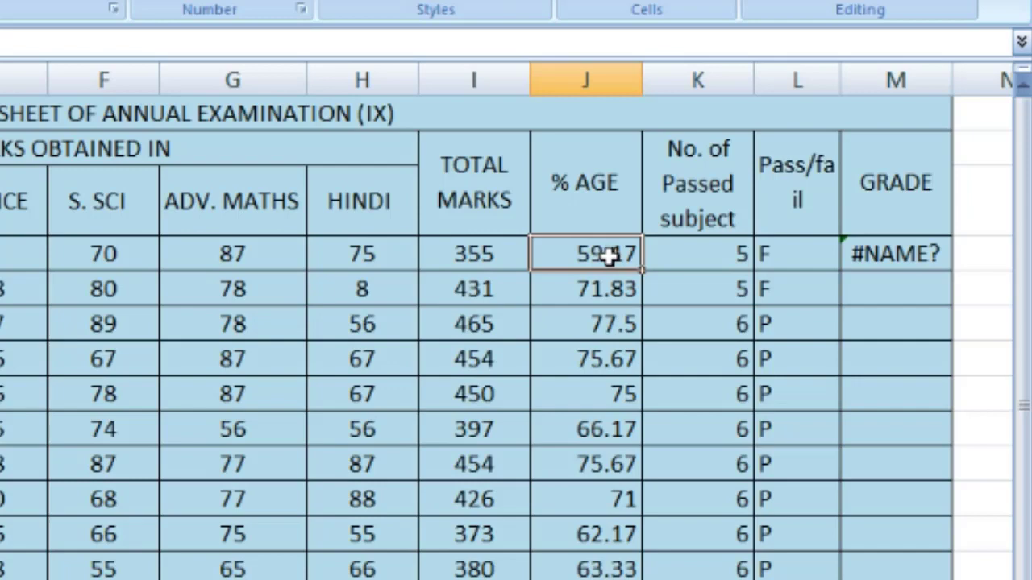
{"action": "type", "text": ">="}
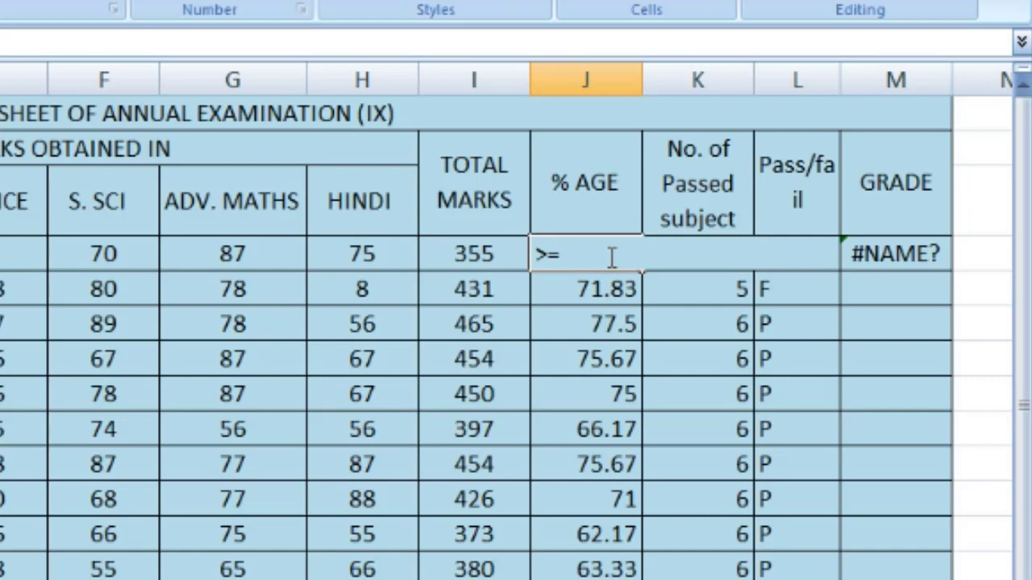
{"action": "key", "text": "BackSpace"}
{"action": "key", "text": "BackSpace"}
Step: Restore the percentage formula in J4 by filling it upward from J5, and clear the faulty entry in M4
{"action": "left_click", "coordinate": [617, 323]}
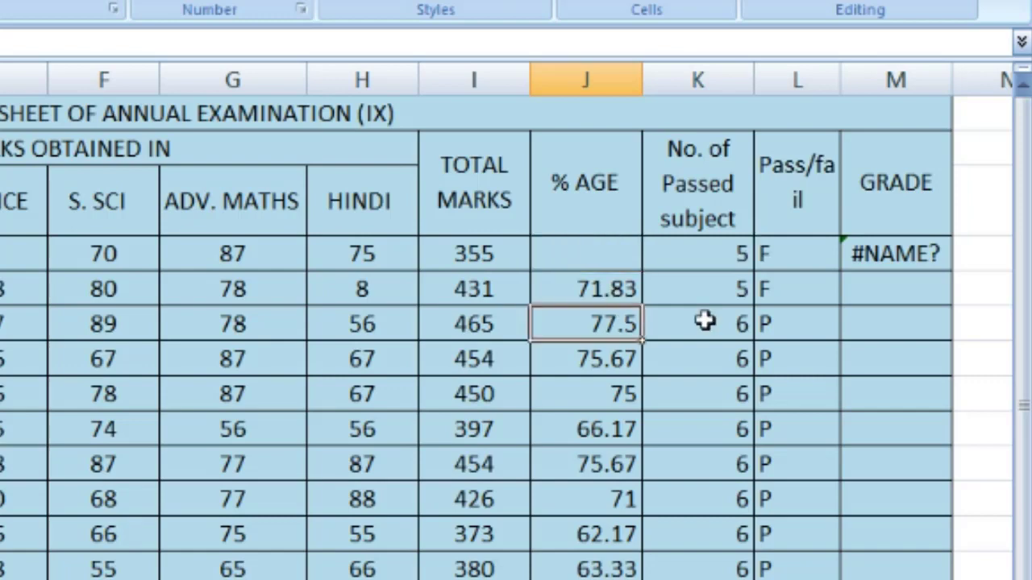
{"action": "left_click", "coordinate": [633, 297]}
{"action": "left_click_drag", "start_coordinate": [642, 306], "coordinate": [639, 256]}
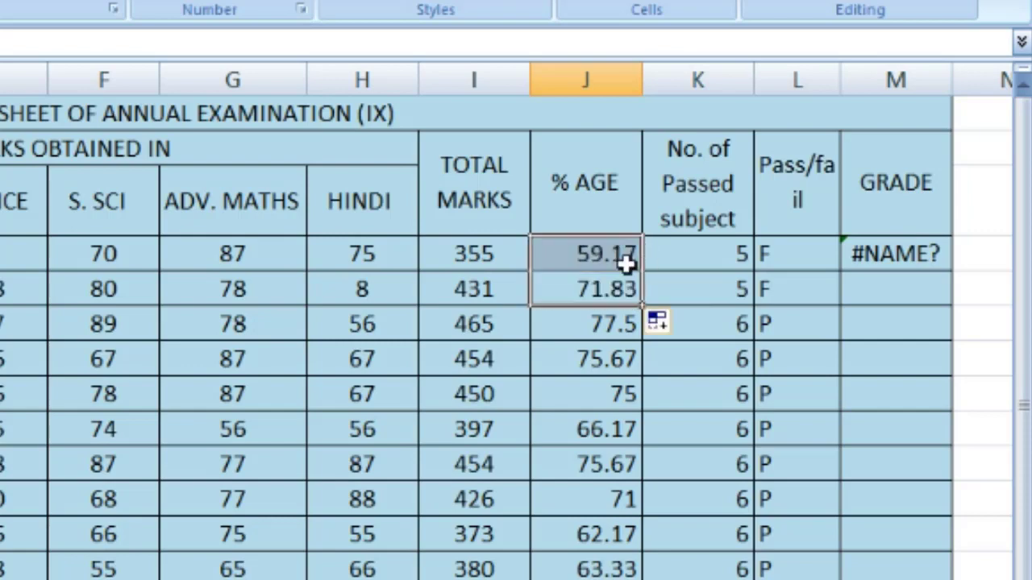
{"action": "left_click", "coordinate": [868, 253]}
{"action": "key", "text": "Delete"}
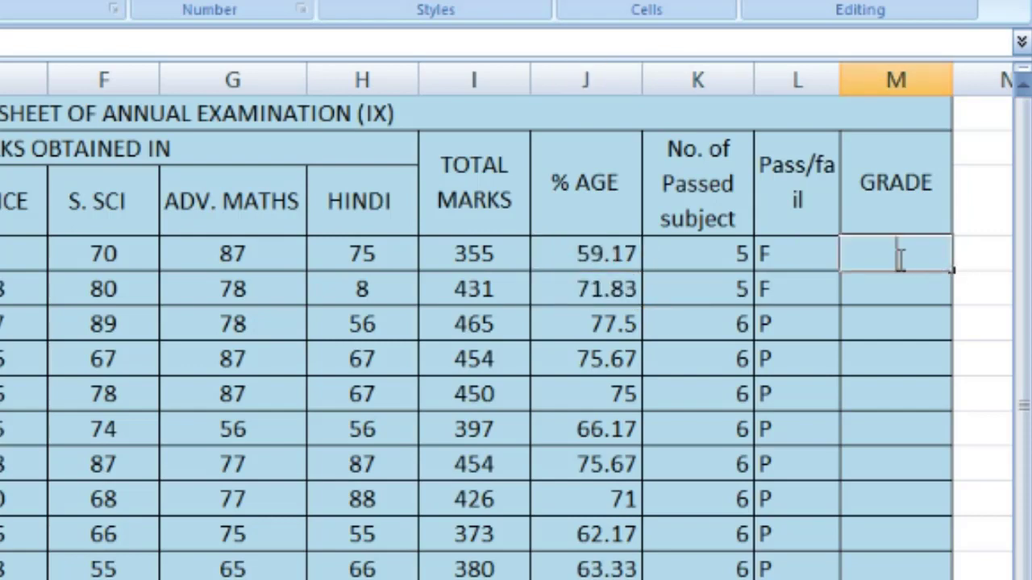
Step: Begin the Grade formula in M4 with =if(J4>=90,"A", so the first condition tests the percentage for grade A
{"action": "type", "text": "=if("}
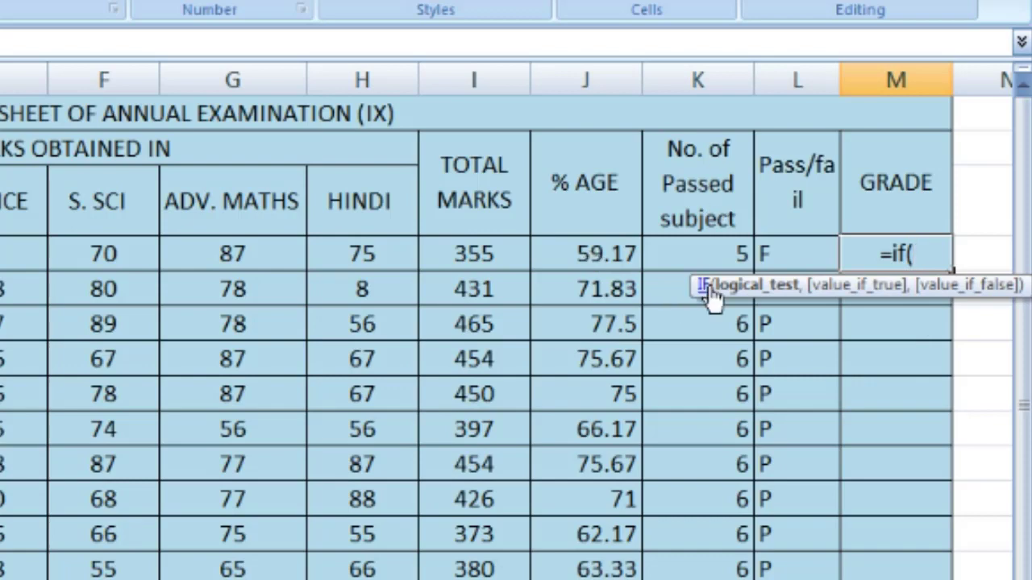
{"action": "left_click", "coordinate": [604, 258]}
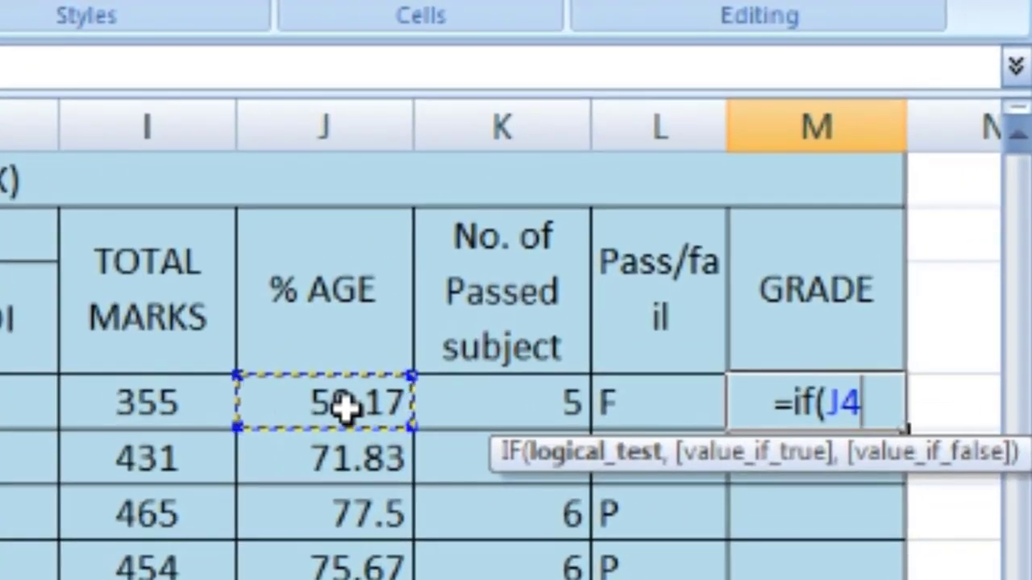
{"action": "type", "text": ">="}
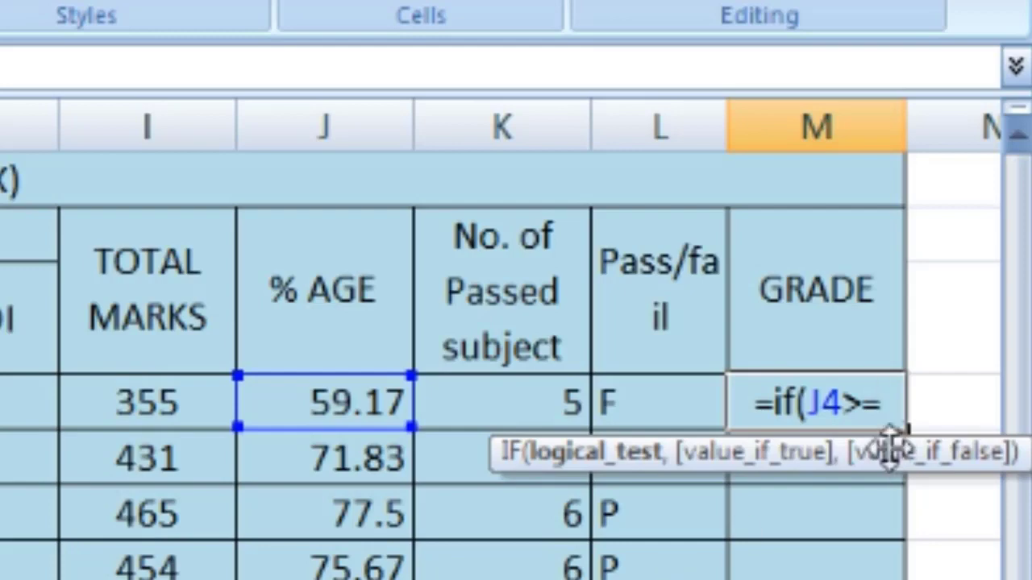
{"action": "type", "text": "90"}
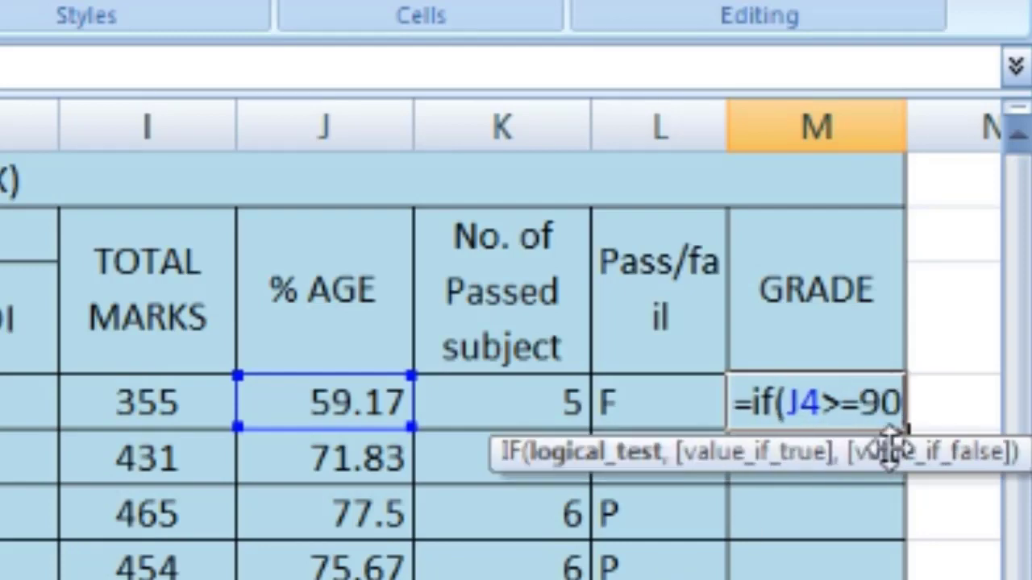
{"action": "type", "text": ",\""}
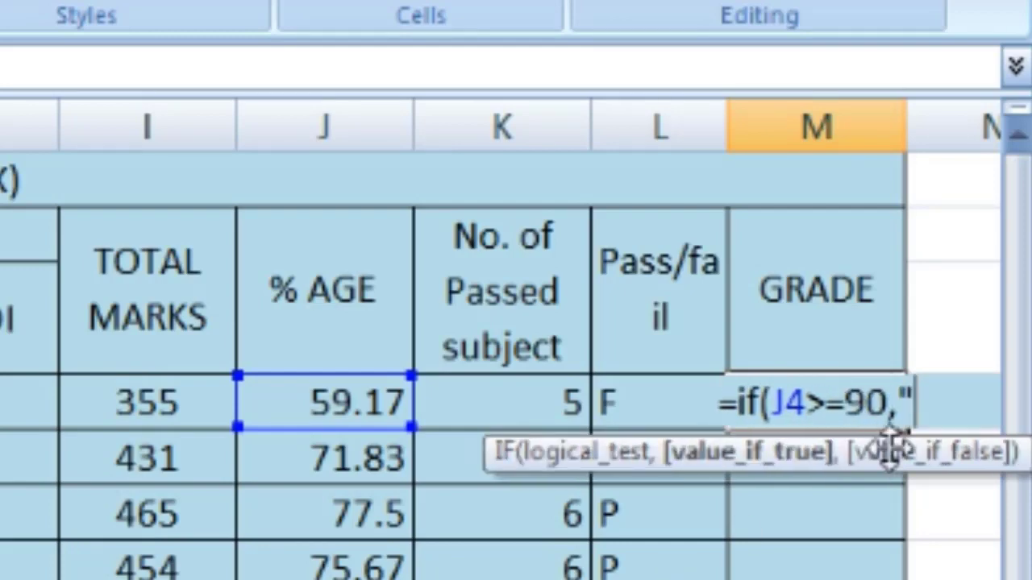
{"action": "type", "text": "A"}
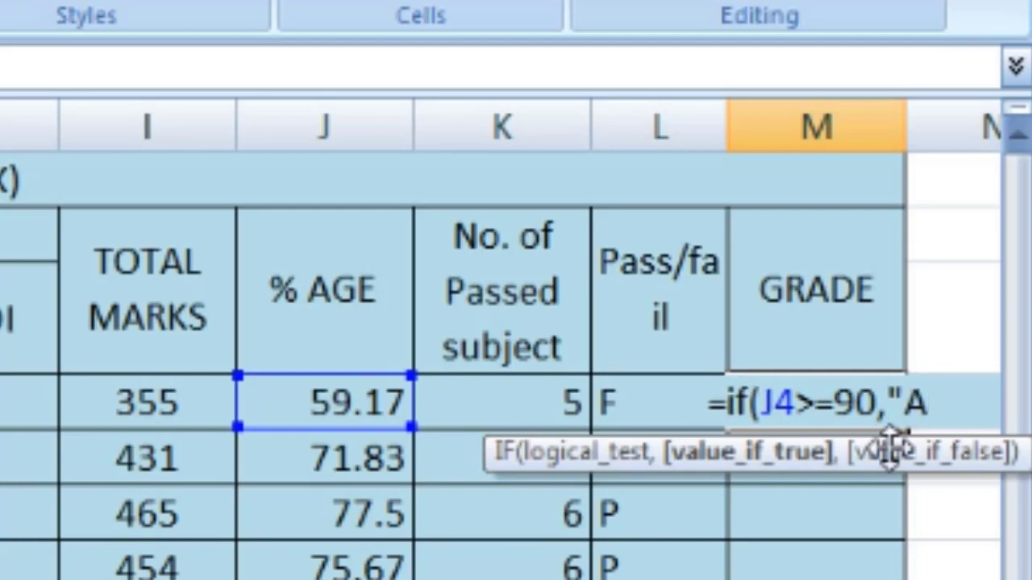
{"action": "type", "text": "\","}
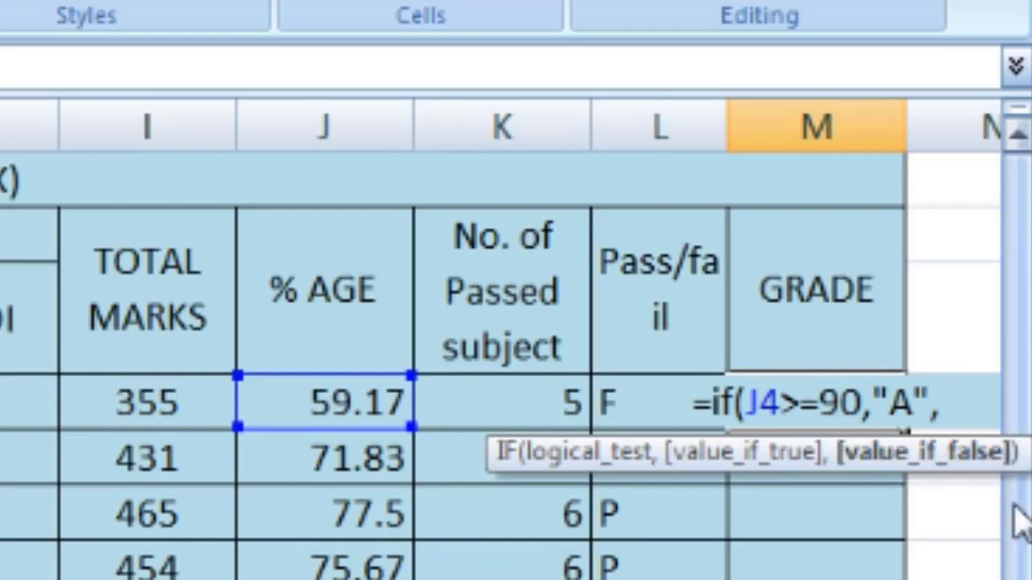
Step: Open a nested if( as the false value of the M4 Grade formula, without an extra parenthesis before it
{"action": "type", "text": "("}
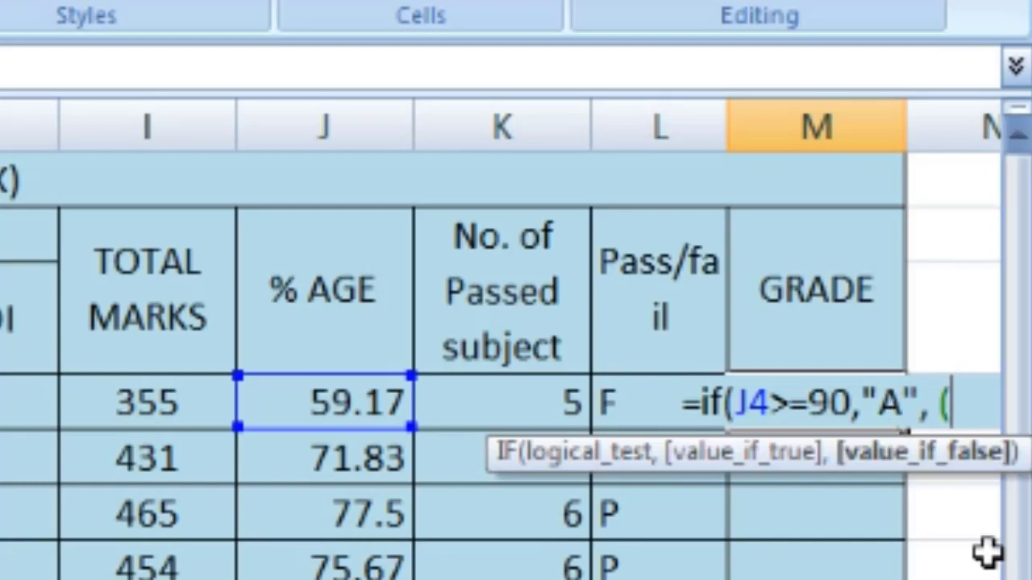
{"action": "type", "text": "if"}
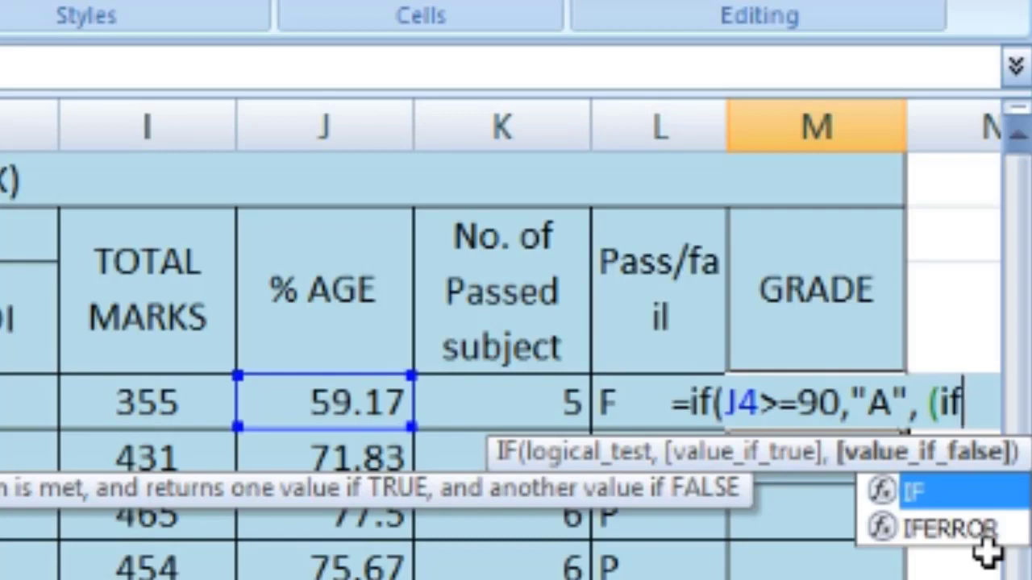
{"action": "left_click", "coordinate": [329, 405]}
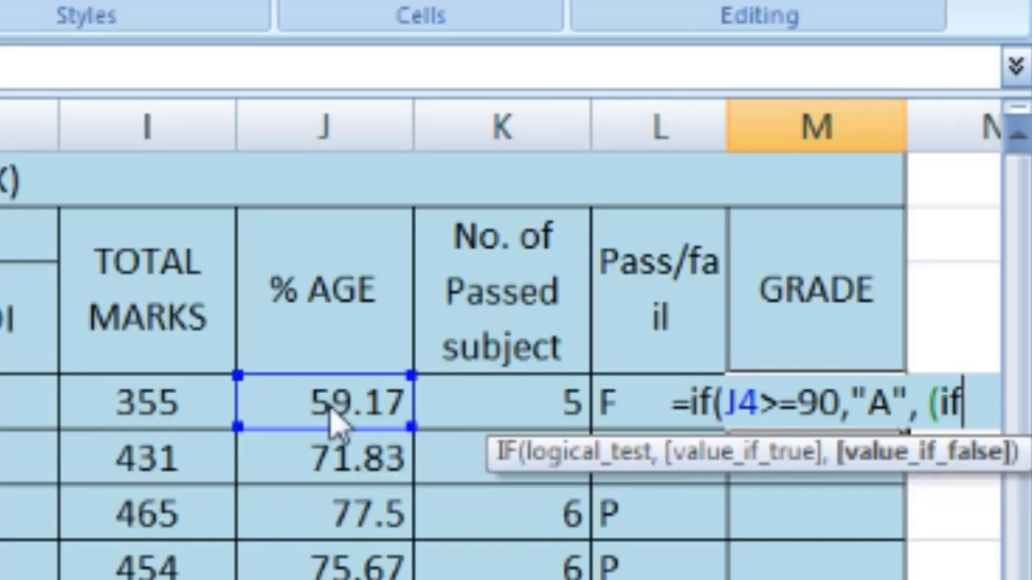
{"action": "key", "text": "Return"}
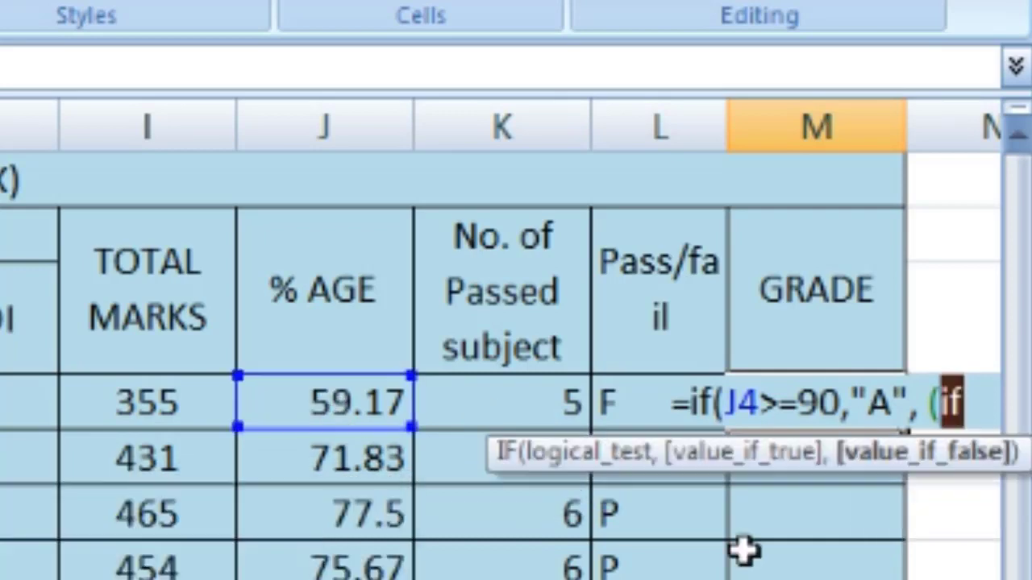
{"action": "left_click", "coordinate": [978, 403]}
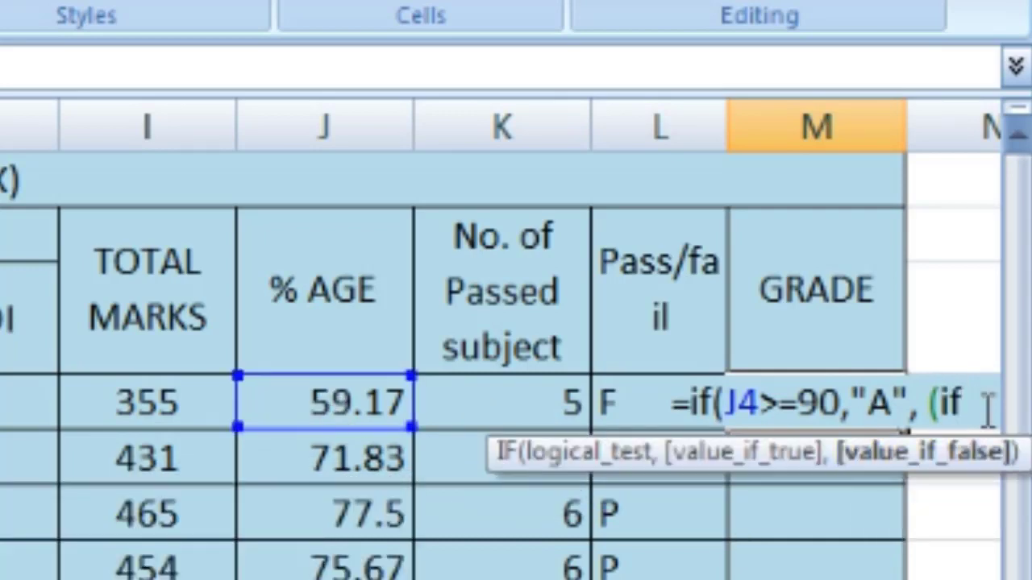
{"action": "type", "text": "("}
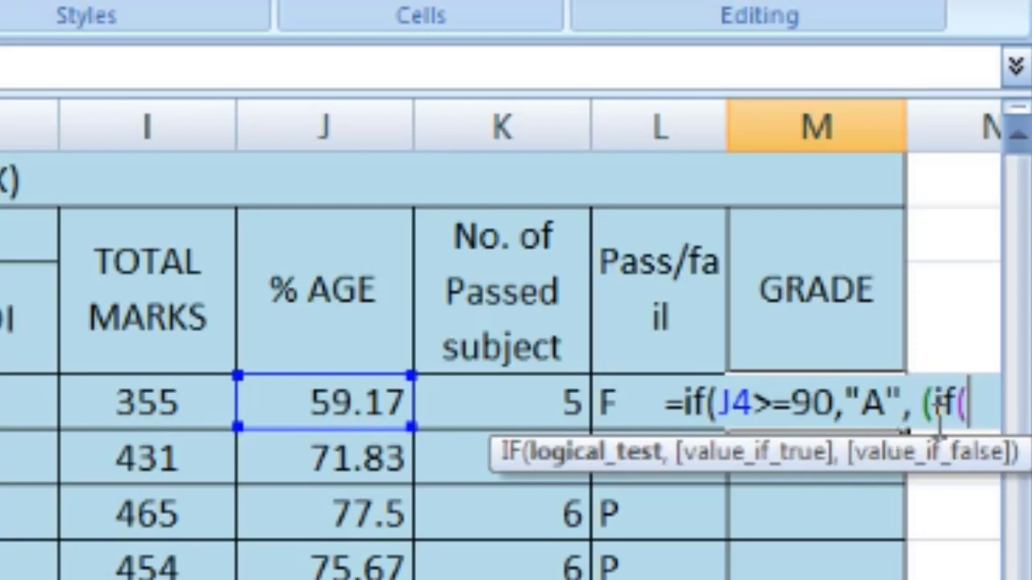
{"action": "left_click", "coordinate": [935, 404]}
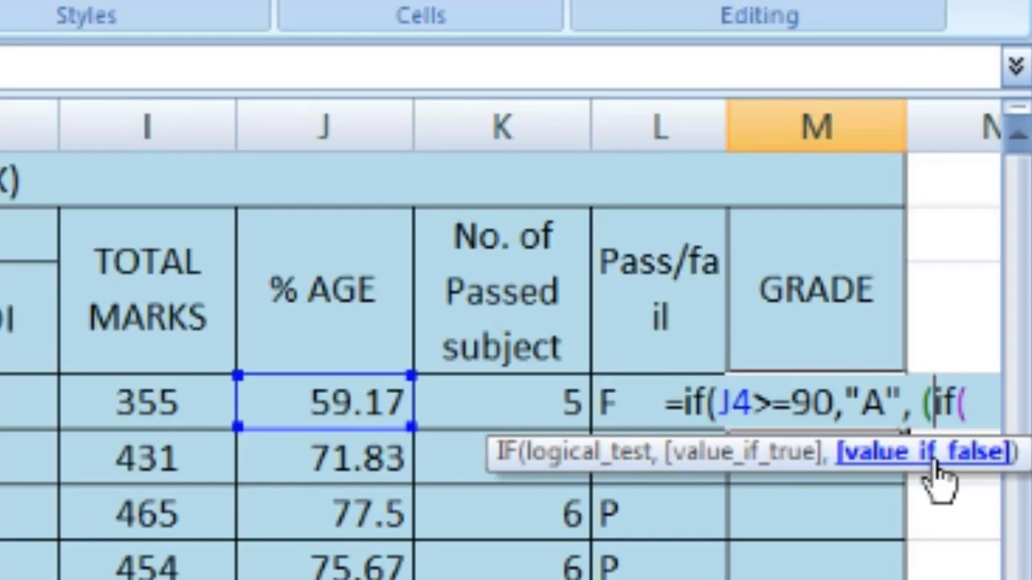
{"action": "key", "text": "BackSpace"}
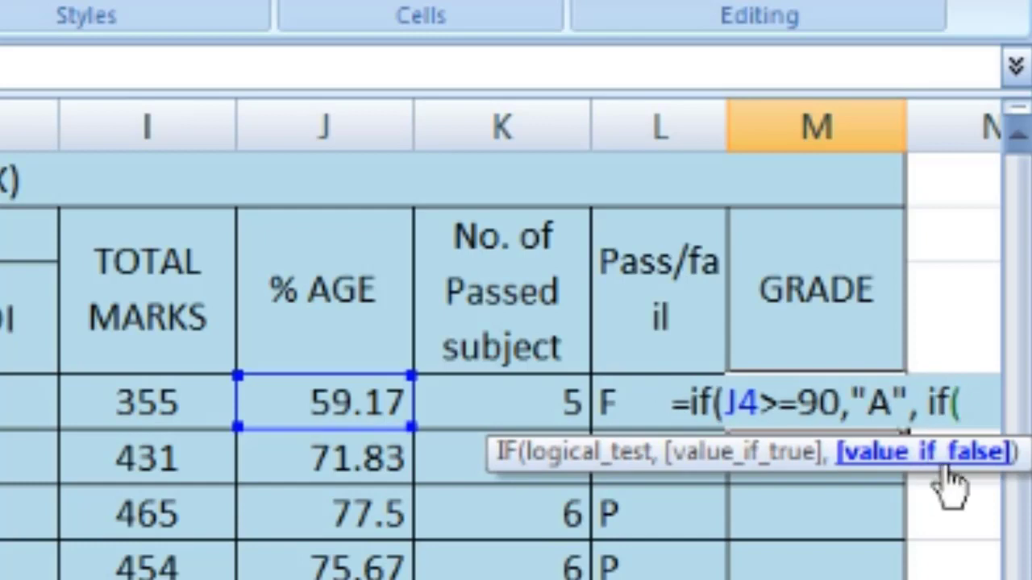
{"action": "left_click", "coordinate": [966, 403]}
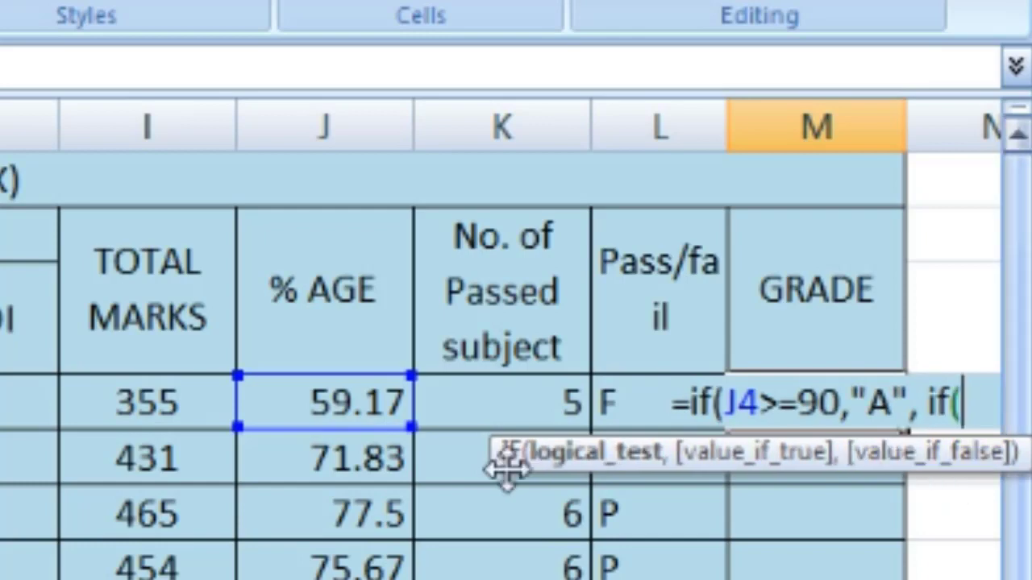
Step: Add the second condition J4>=75 with the result "B" to the Grade formula in M4, followed by a comma for its false value
{"action": "left_click", "coordinate": [321, 403]}
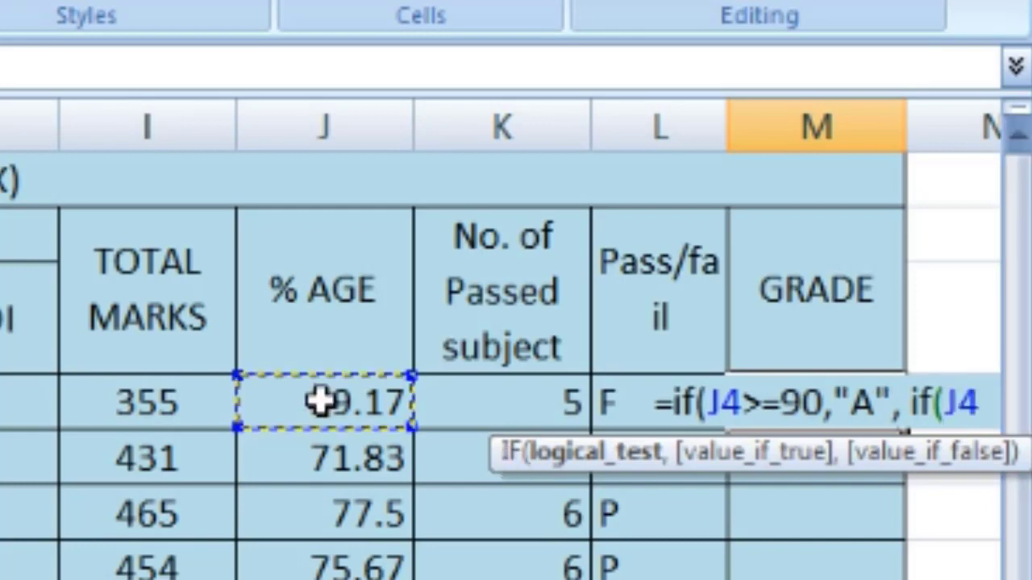
{"action": "type", "text": "="}
{"action": "key", "text": "BackSpace"}
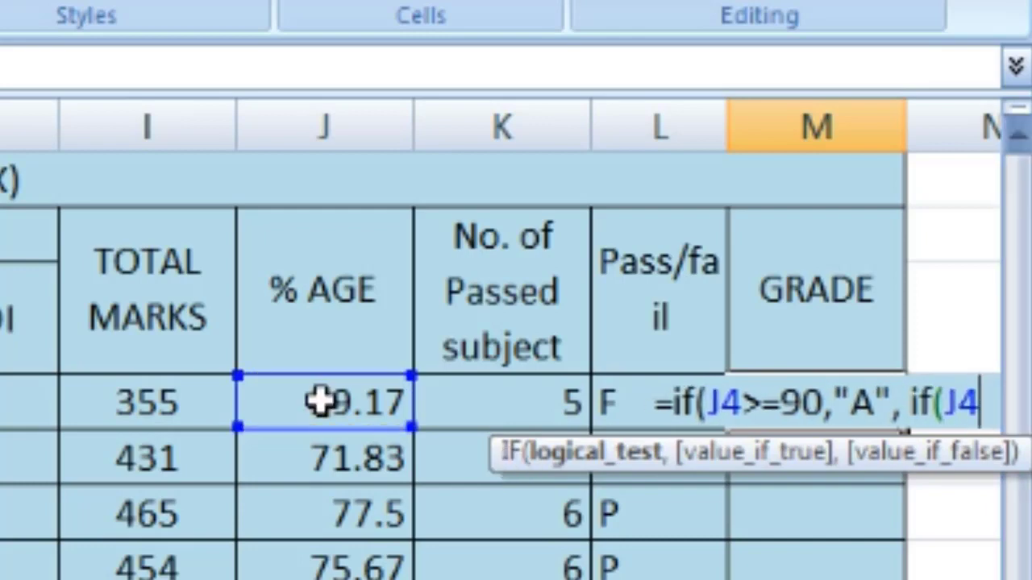
{"action": "type", "text": ">="}
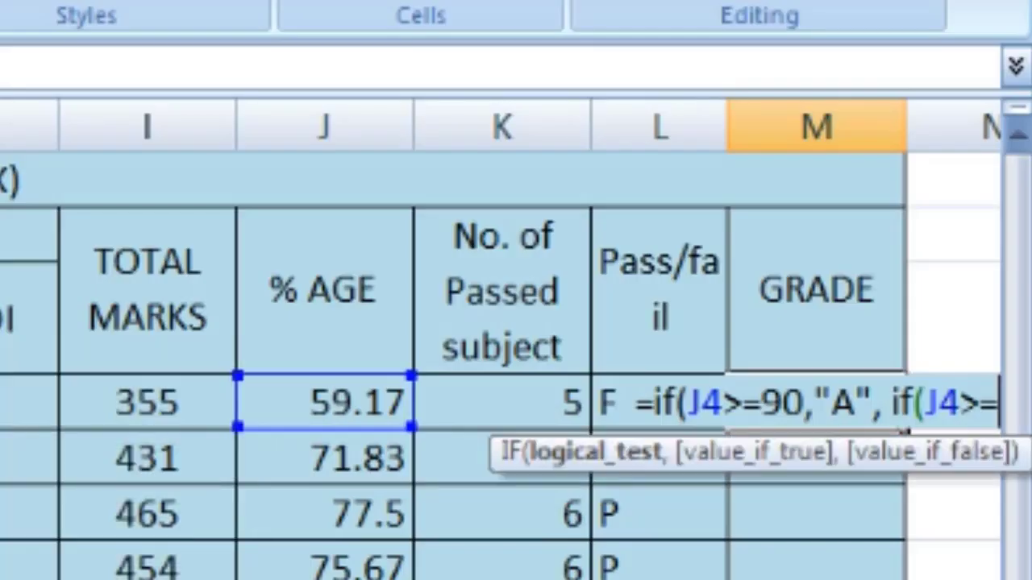
{"action": "type", "text": "7"}
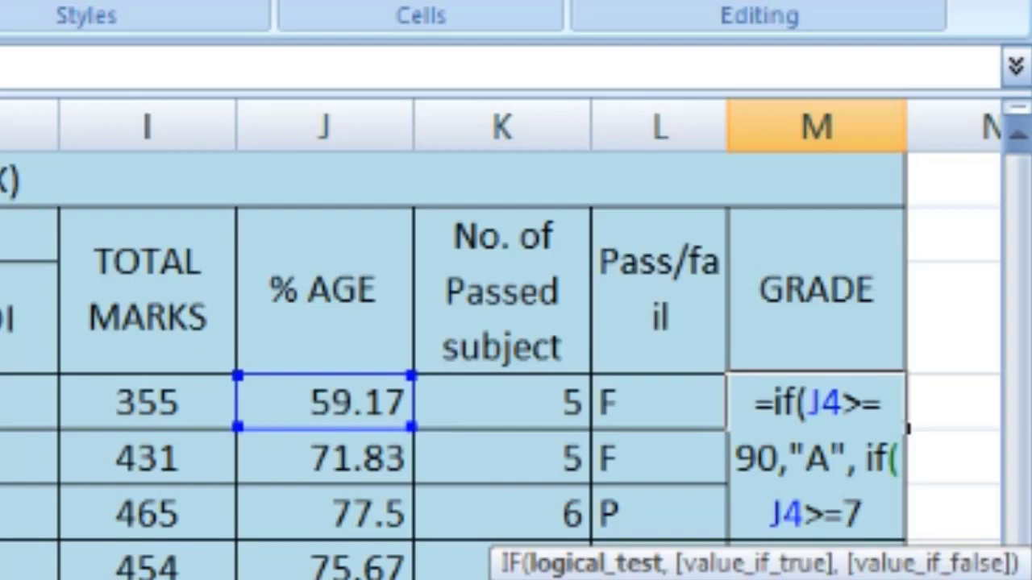
{"action": "type", "text": "5"}
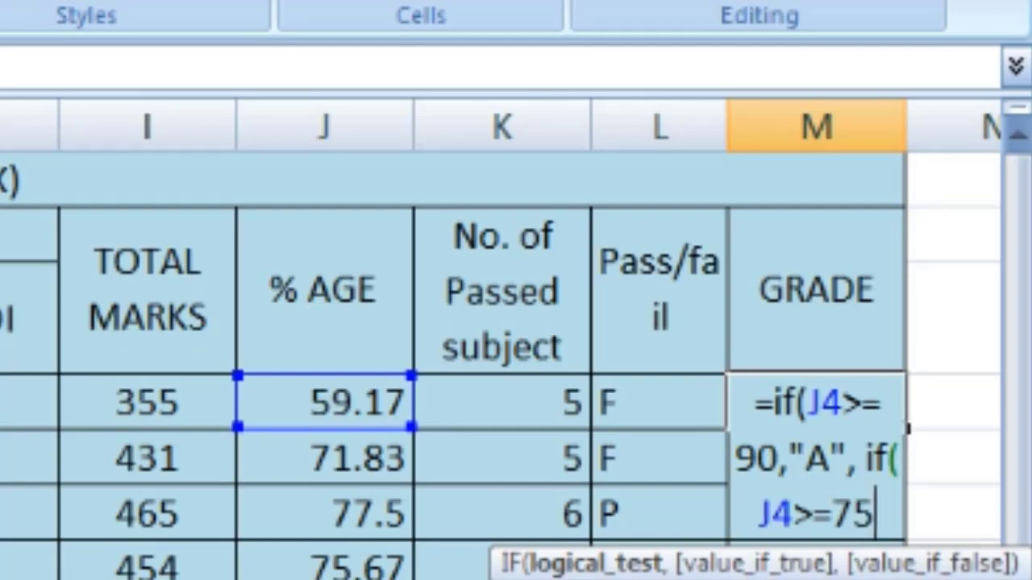
{"action": "scroll", "coordinate": [500, 363], "scroll_direction": "right", "scroll_amount": 3}
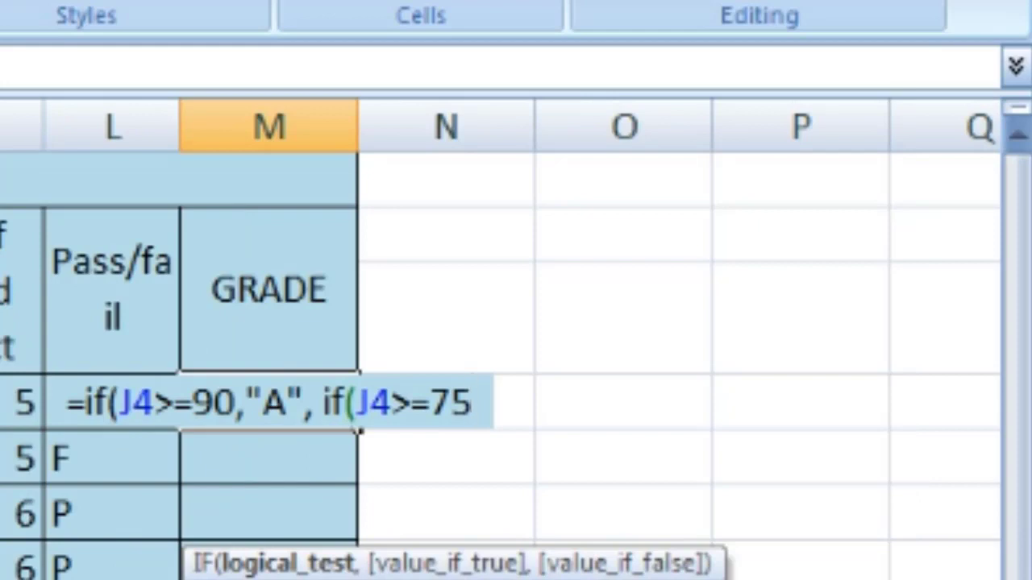
{"action": "type", "text": ",\""}
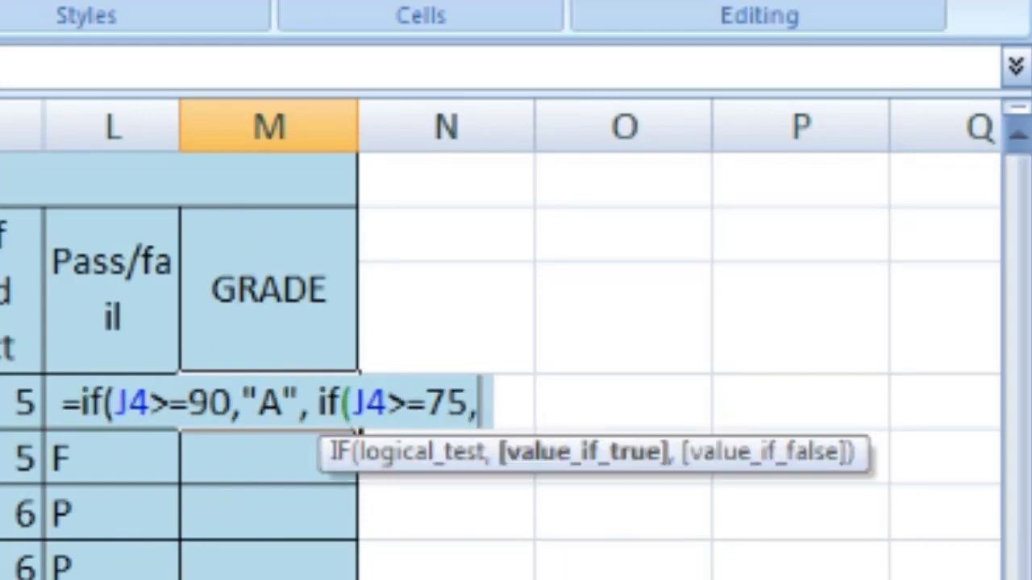
{"action": "type", "text": "B"}
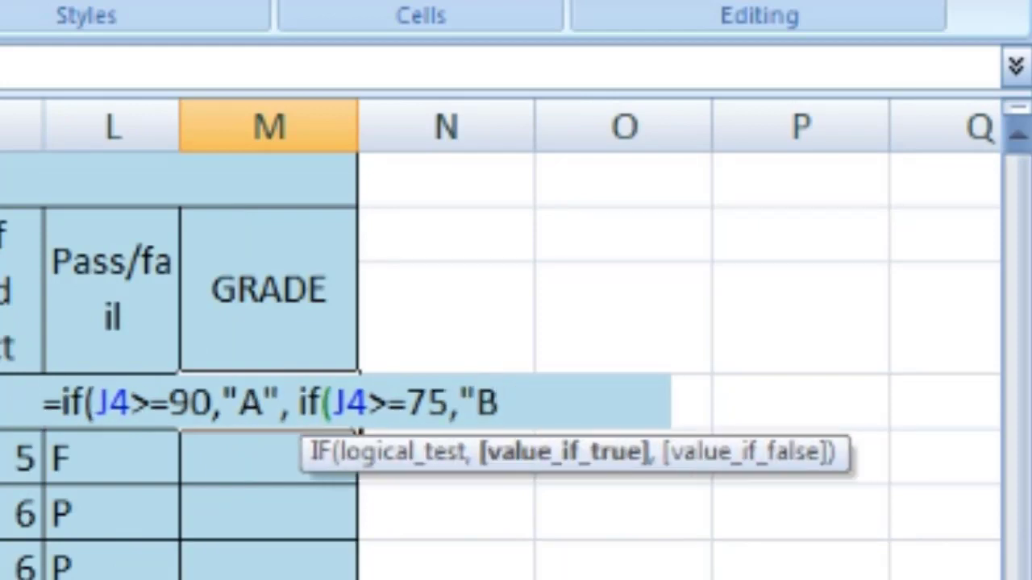
{"action": "type", "text": "\","}
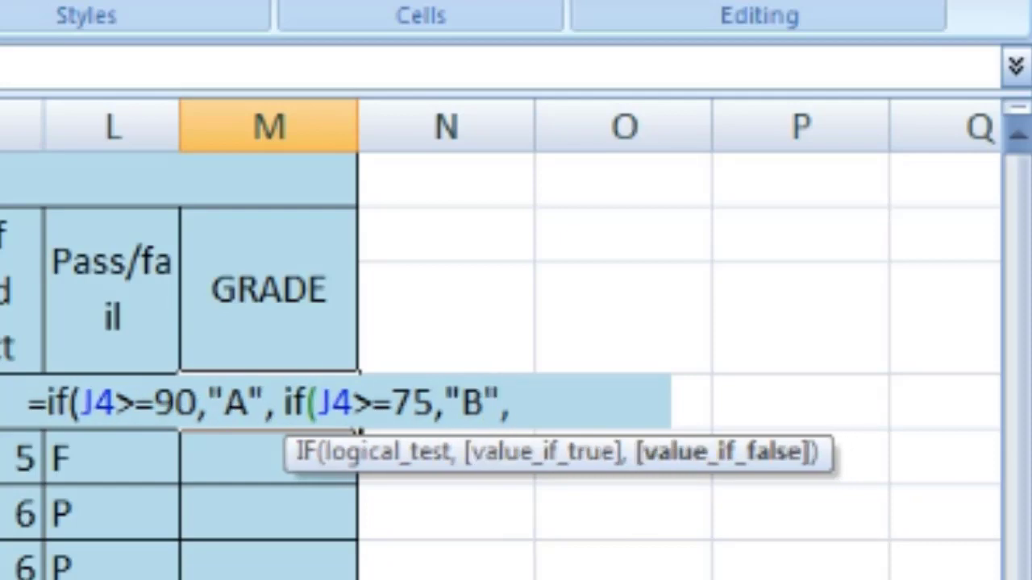
Step: Nest a third condition, if(J4>=60,"C", as the false value of the grade B test in the M4 formula
{"action": "type", "text": "if"}
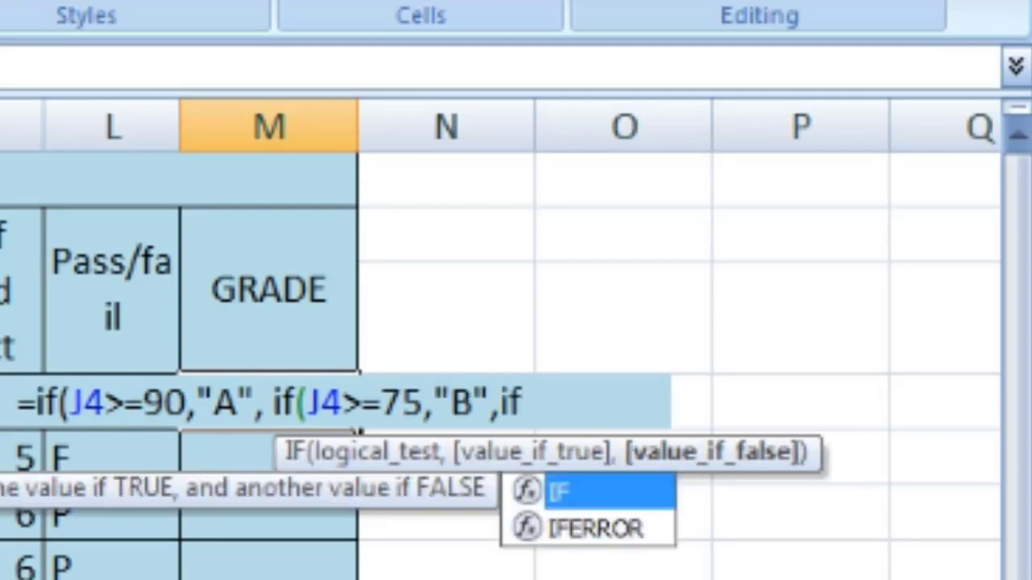
{"action": "type", "text": "("}
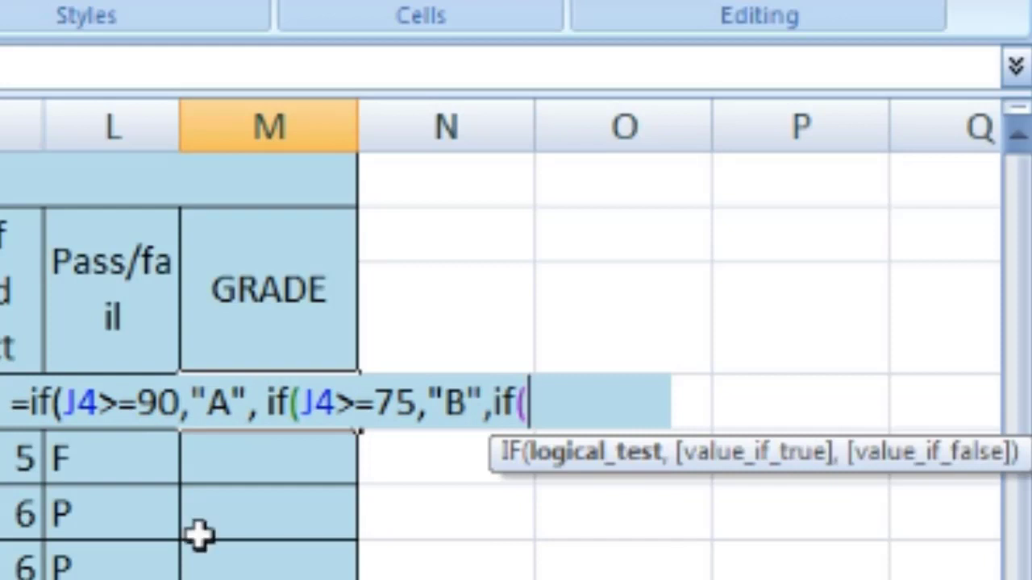
{"action": "type", "text": "J4"}
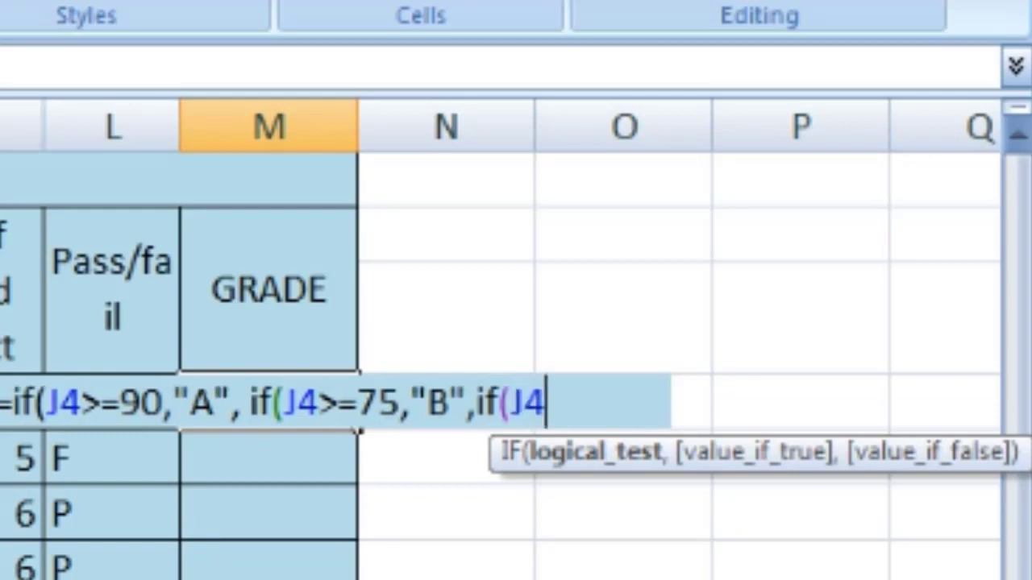
{"action": "type", "text": ">"}
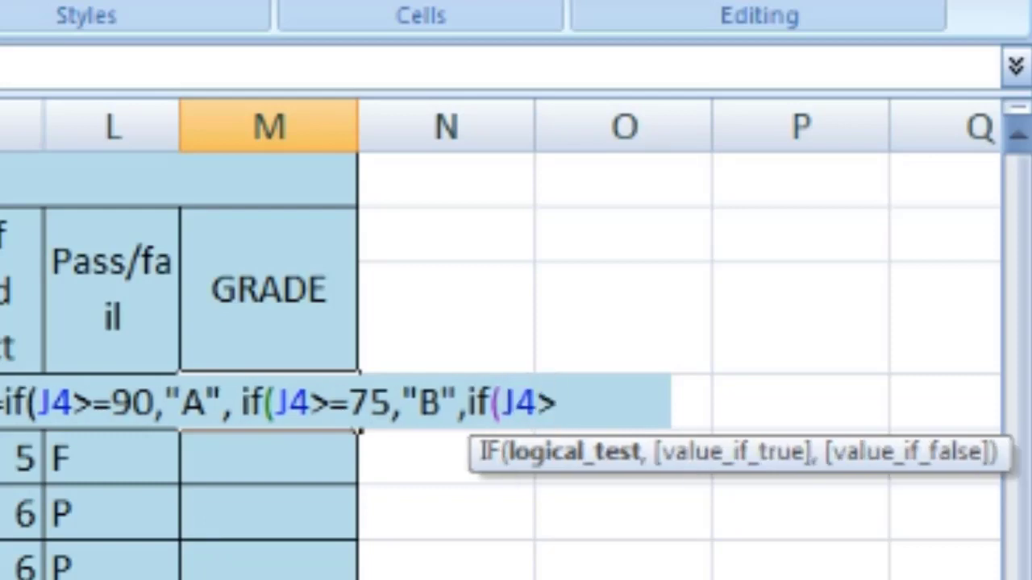
{"action": "type", "text": "6"}
{"action": "key", "text": "BackSpace"}
{"action": "type", "text": "="}
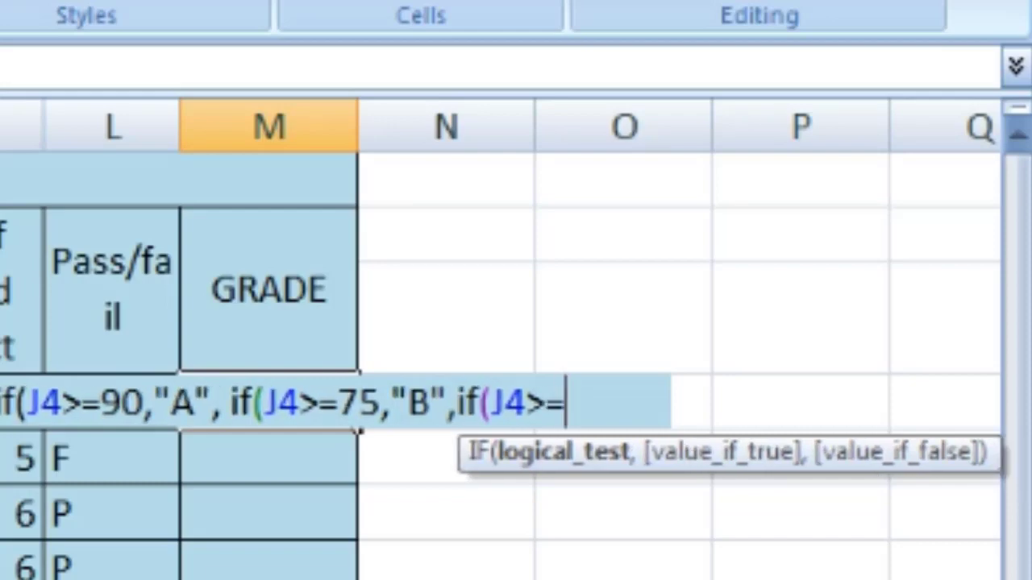
{"action": "type", "text": "60"}
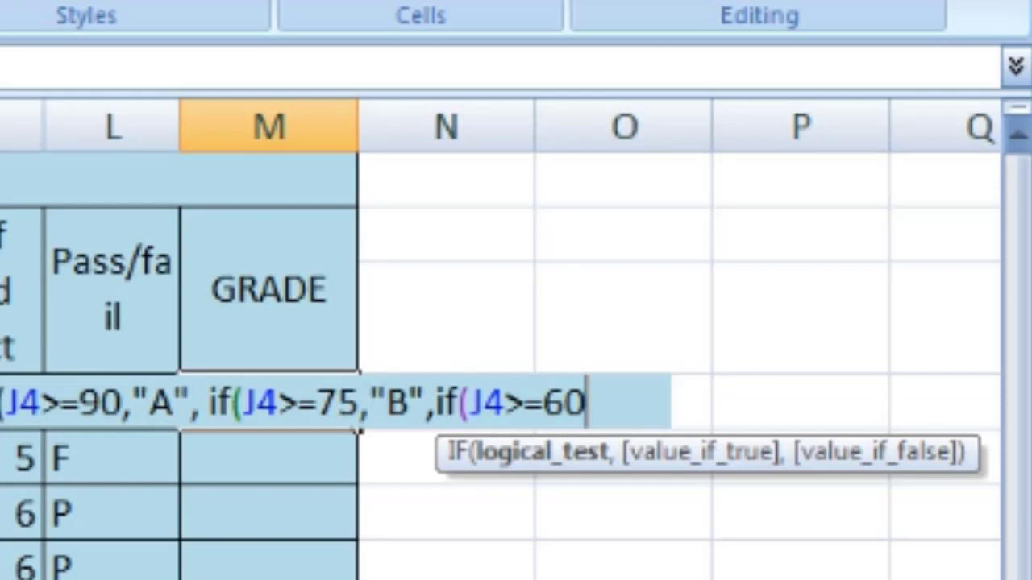
{"action": "type", "text": ","}
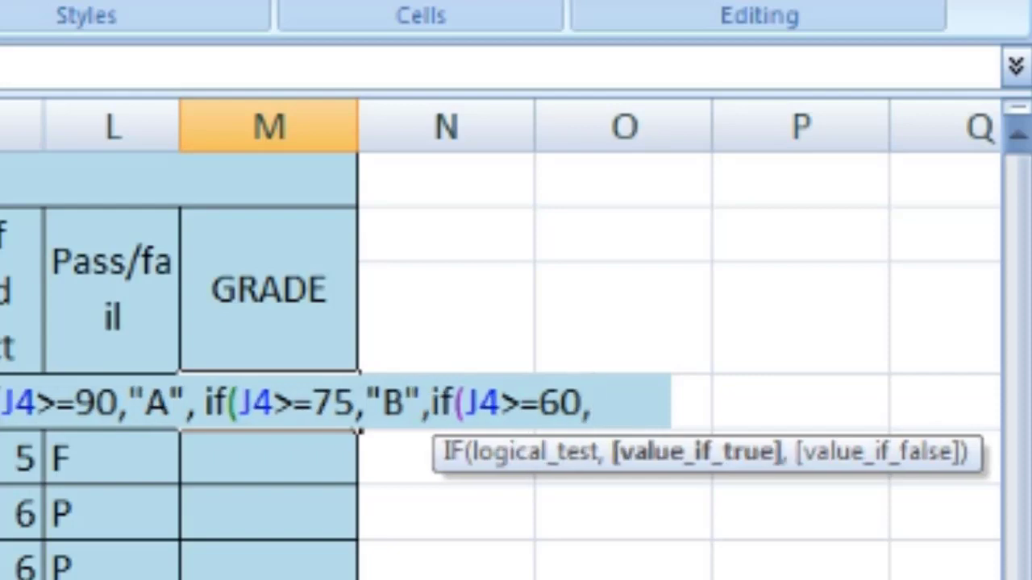
{"action": "type", "text": "\"C\","}
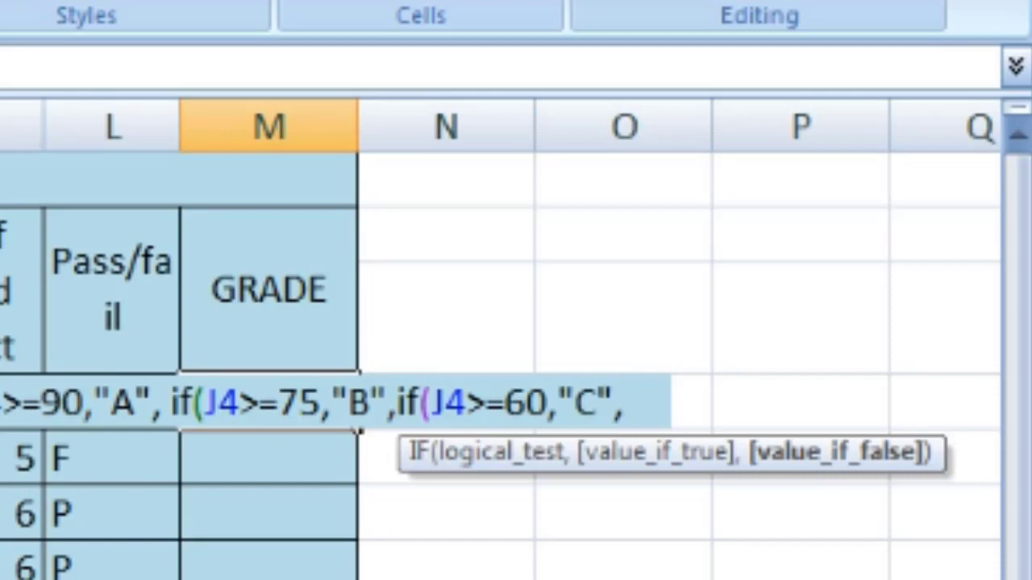
Step: Nest a fourth condition, if(J4>=45,"D", as the false value of the grade C test in the M4 formula
{"action": "type", "text": "if"}
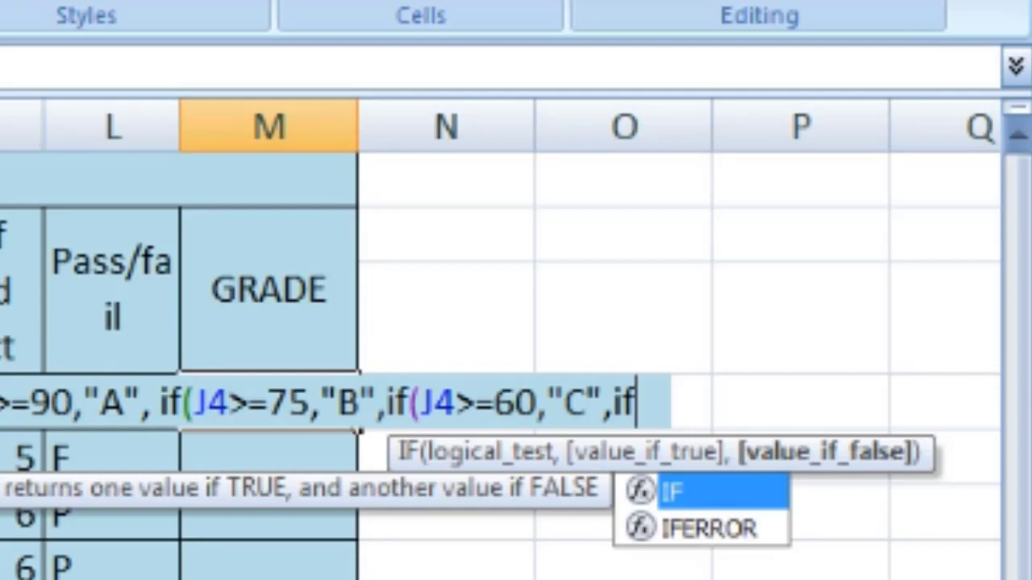
{"action": "type", "text": "("}
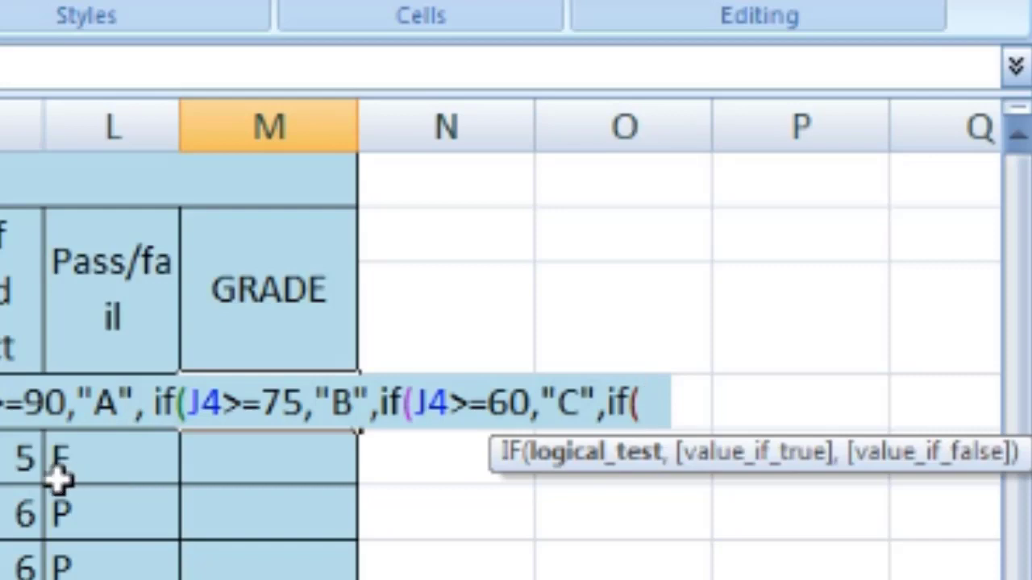
{"action": "type", "text": "J4"}
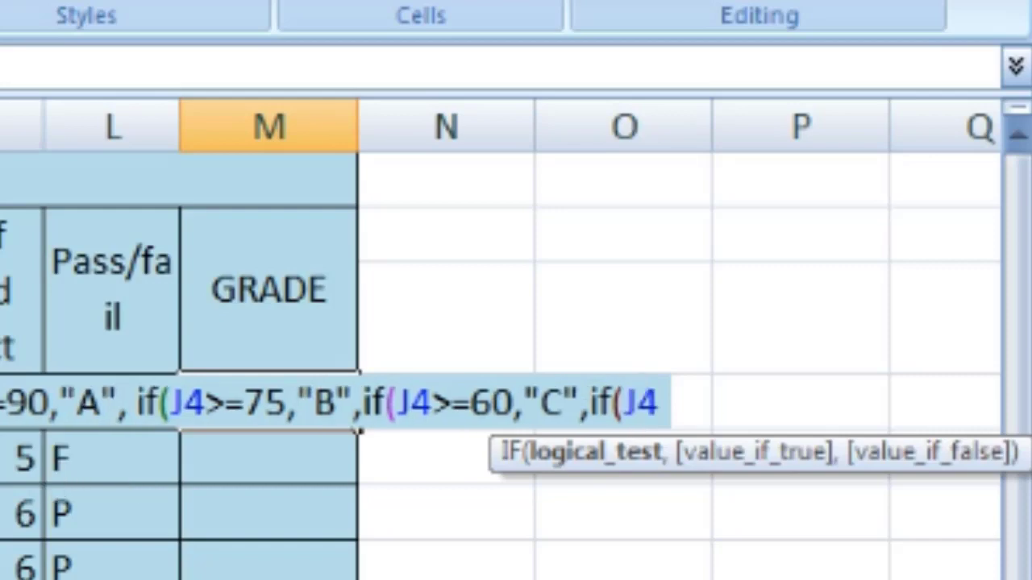
{"action": "type", "text": ">="}
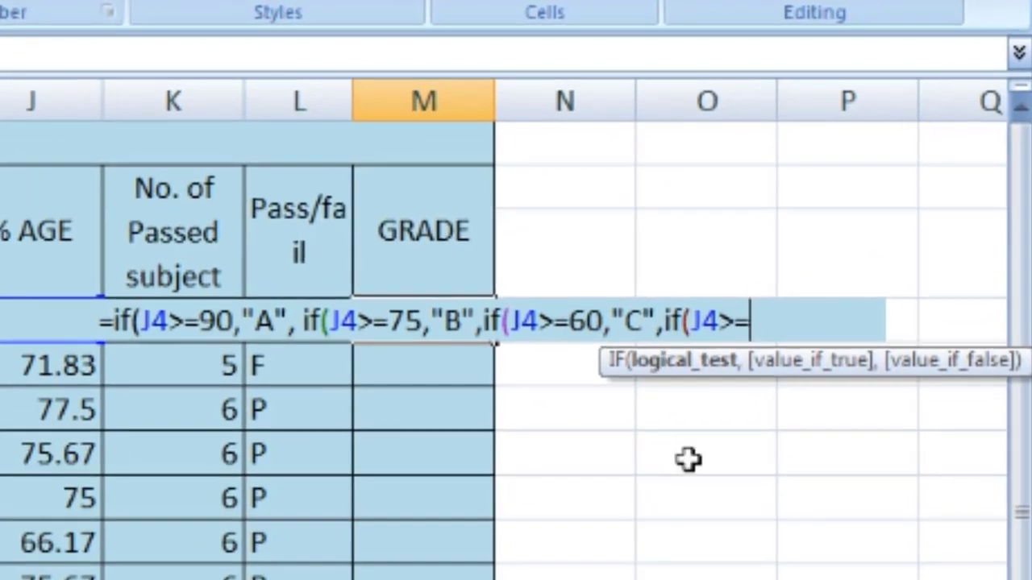
{"action": "type", "text": "45"}
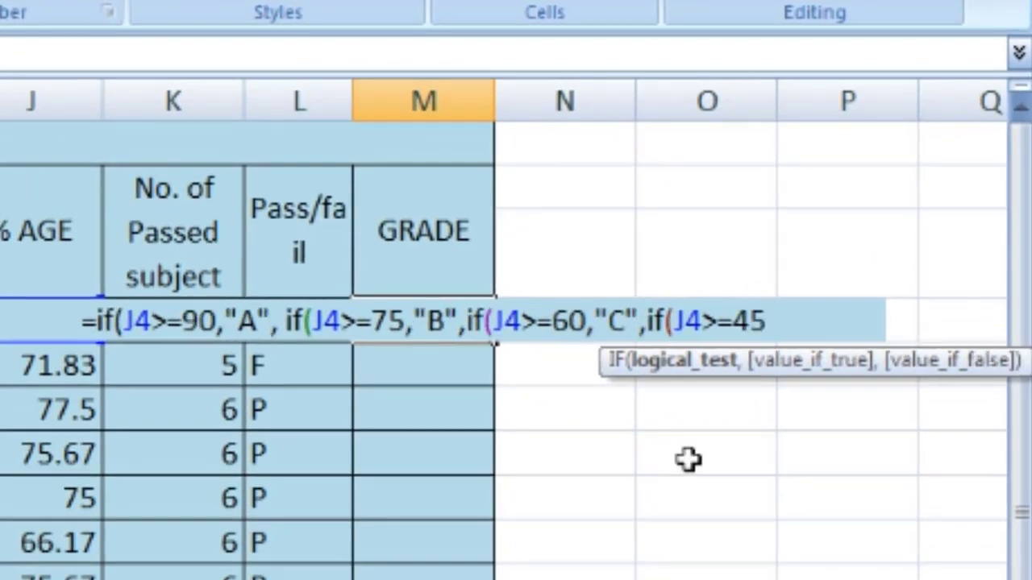
{"action": "type", "text": ",\""}
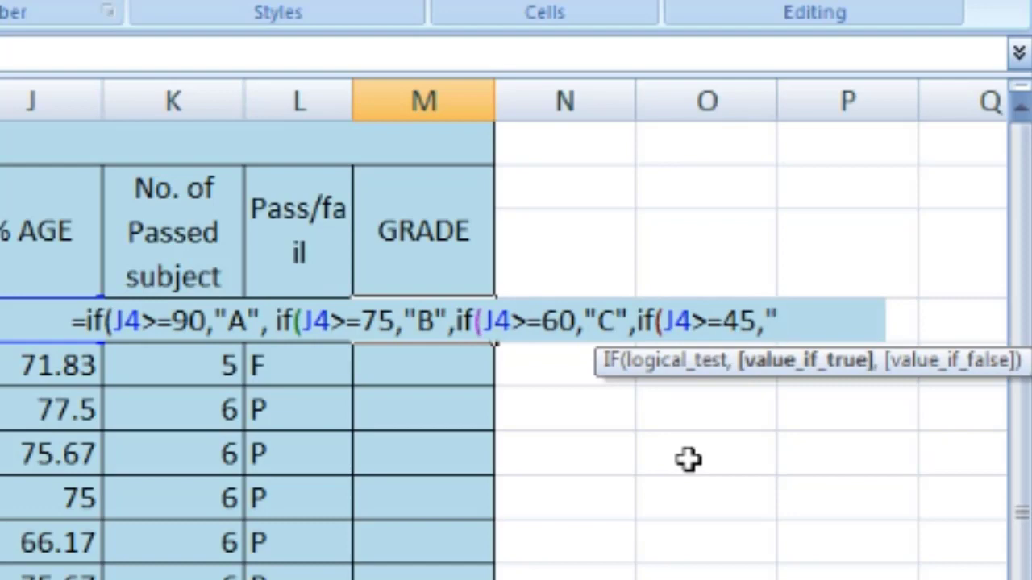
{"action": "type", "text": "D"}
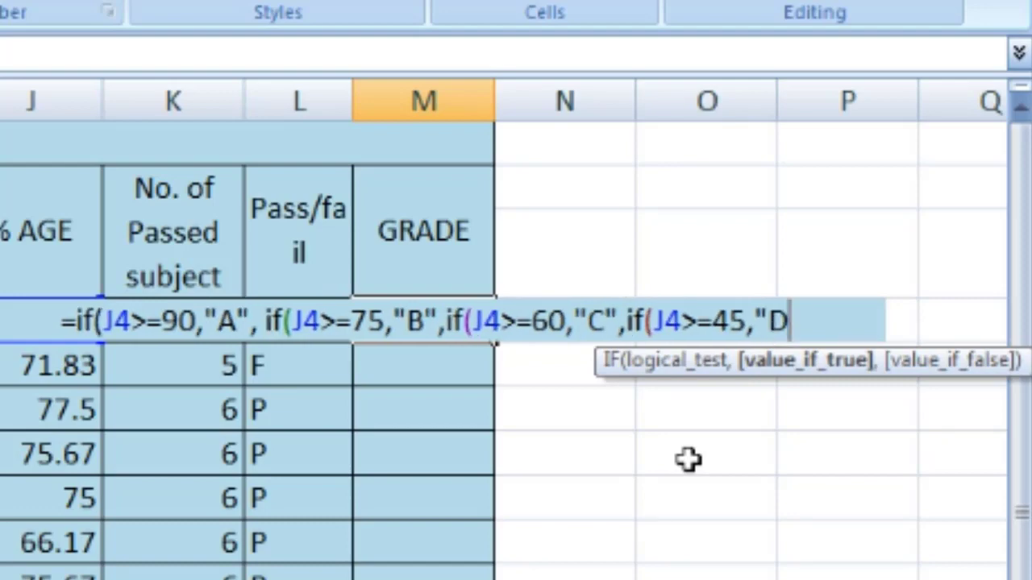
{"action": "type", "text": "\""}
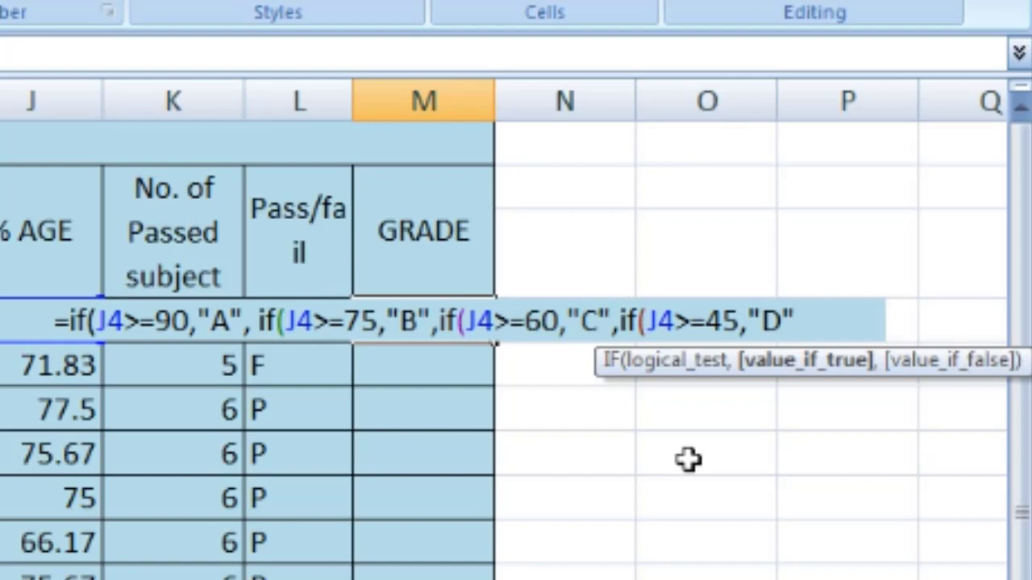
Step: Give the innermost IF "E" as its false value, close the parentheses and enter the M4 Grade formula, accepting the proposed correction
{"action": "type", "text": ",if"}
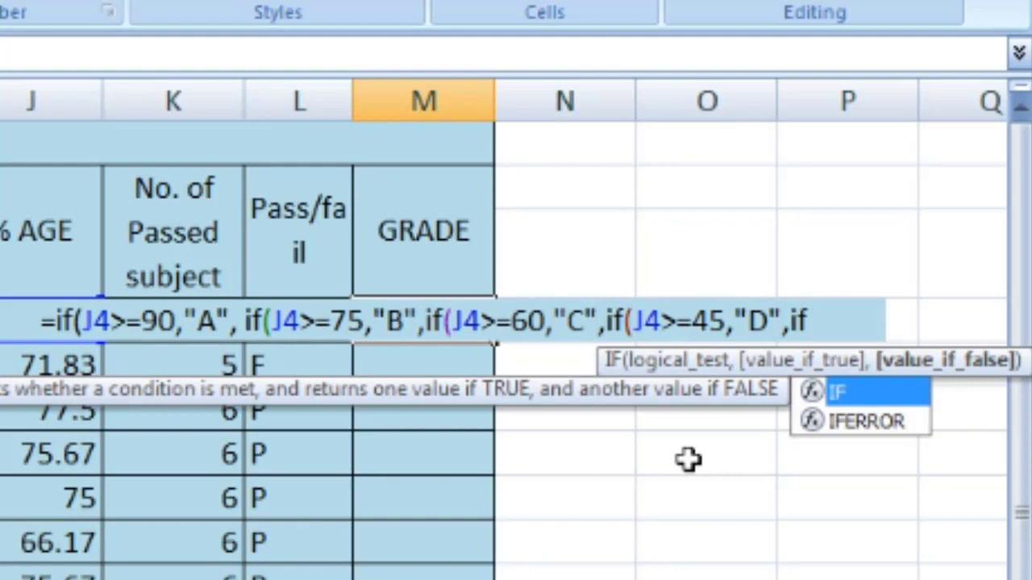
{"action": "key", "text": "BackSpace"}
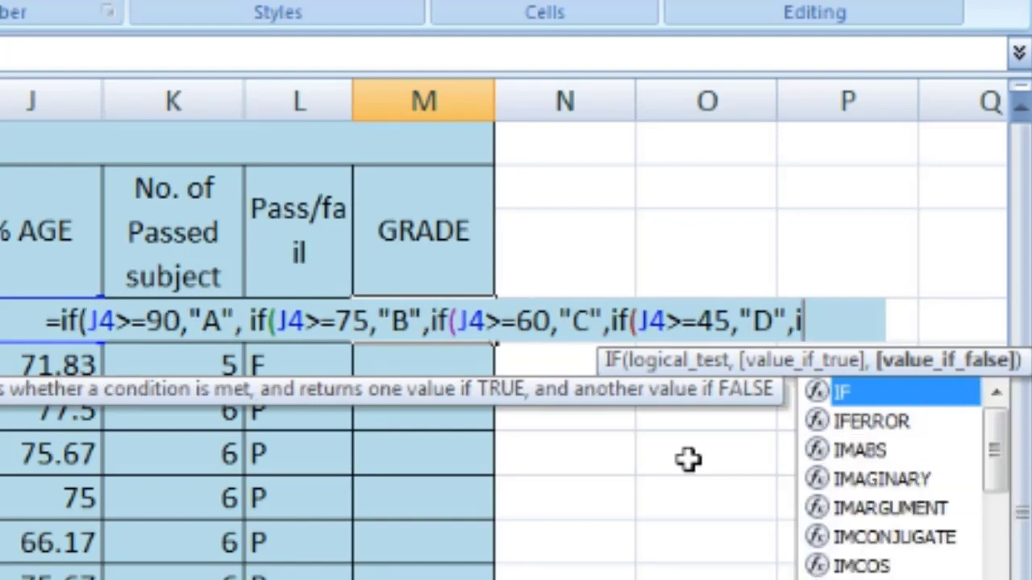
{"action": "key", "text": "BackSpace"}
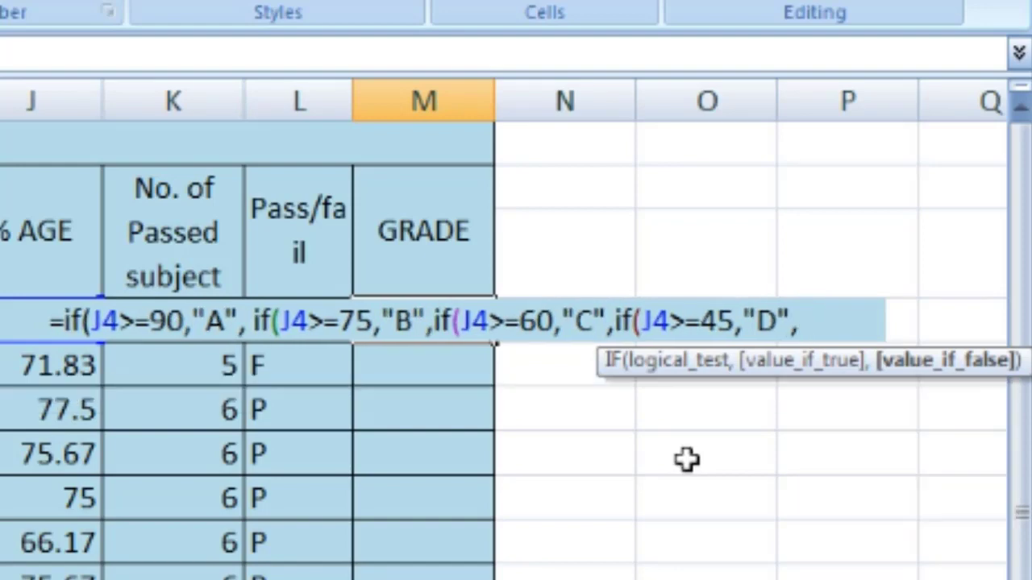
{"action": "type", "text": "\""}
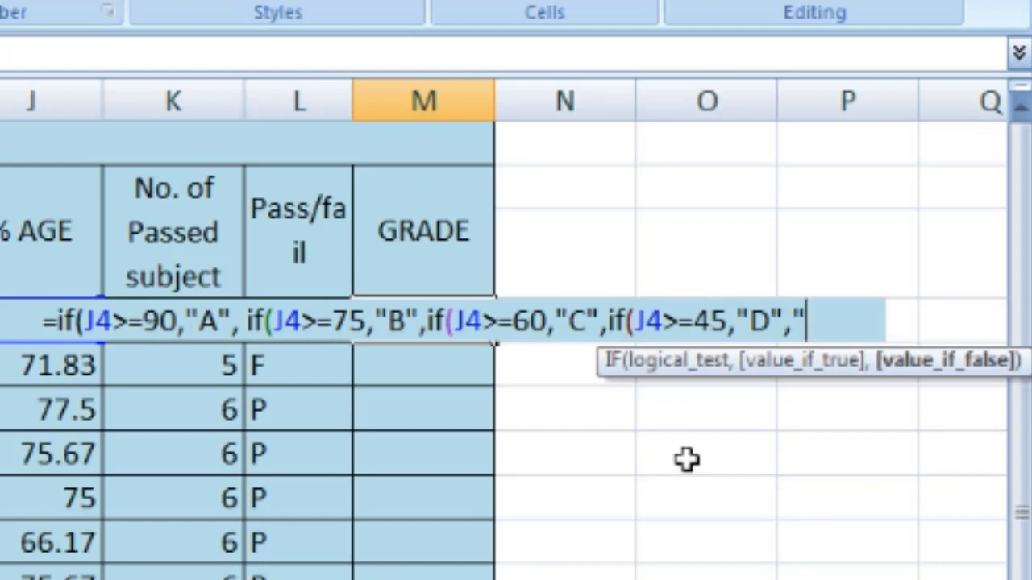
{"action": "type", "text": "E"}
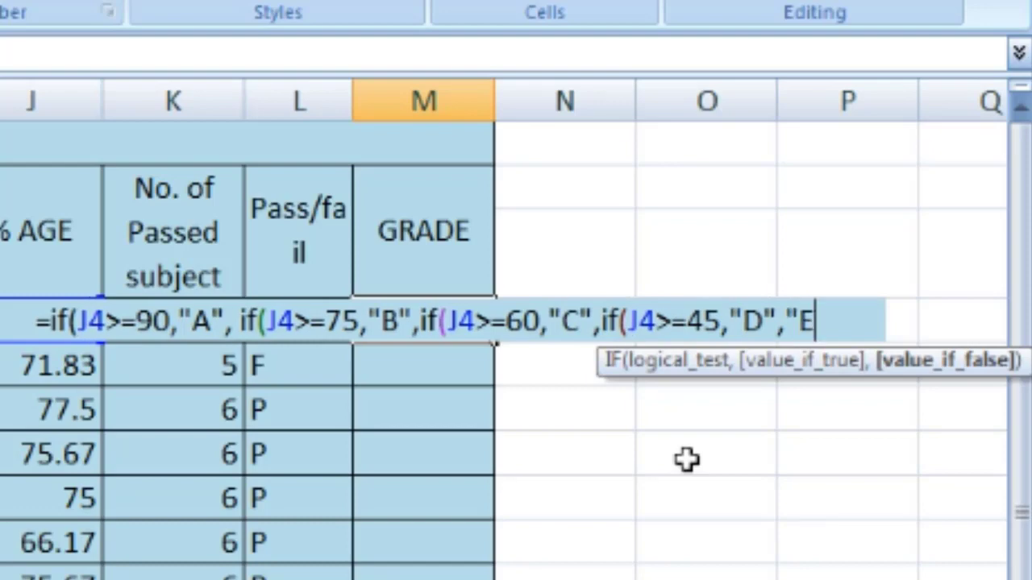
{"action": "type", "text": "\""}
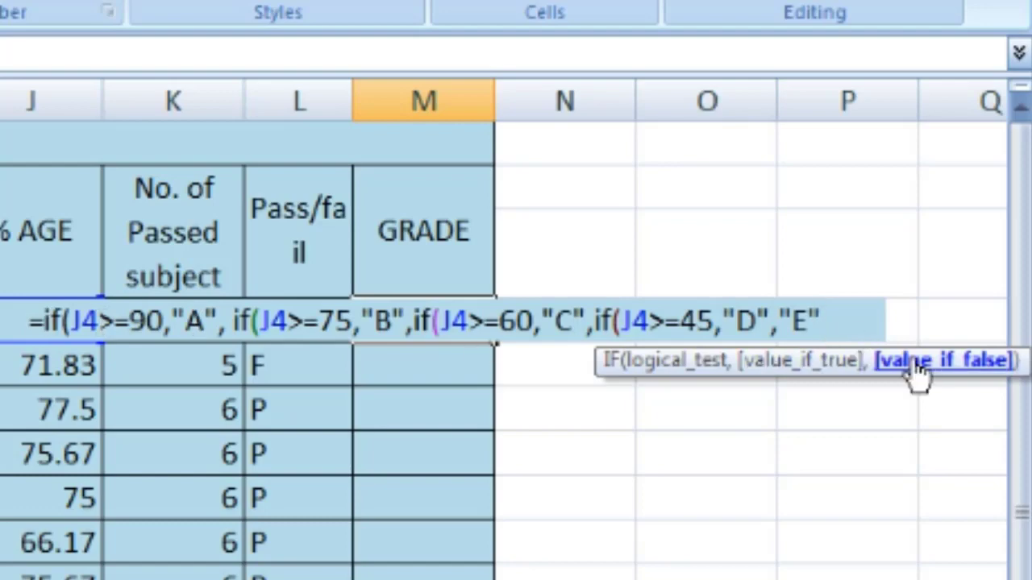
{"action": "type", "text": ")))"}
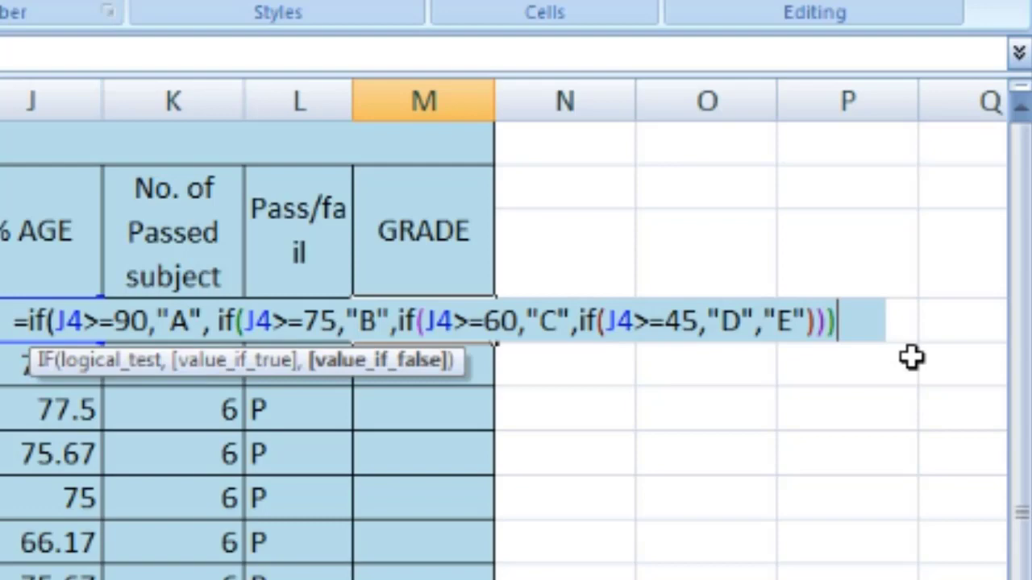
{"action": "key", "text": "Return"}
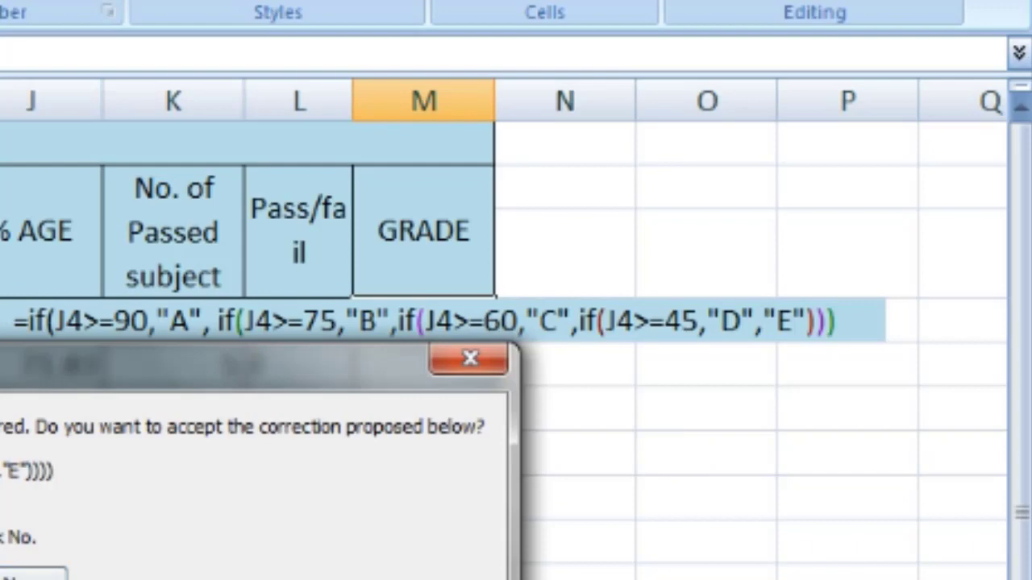
{"action": "key", "text": "Return"}
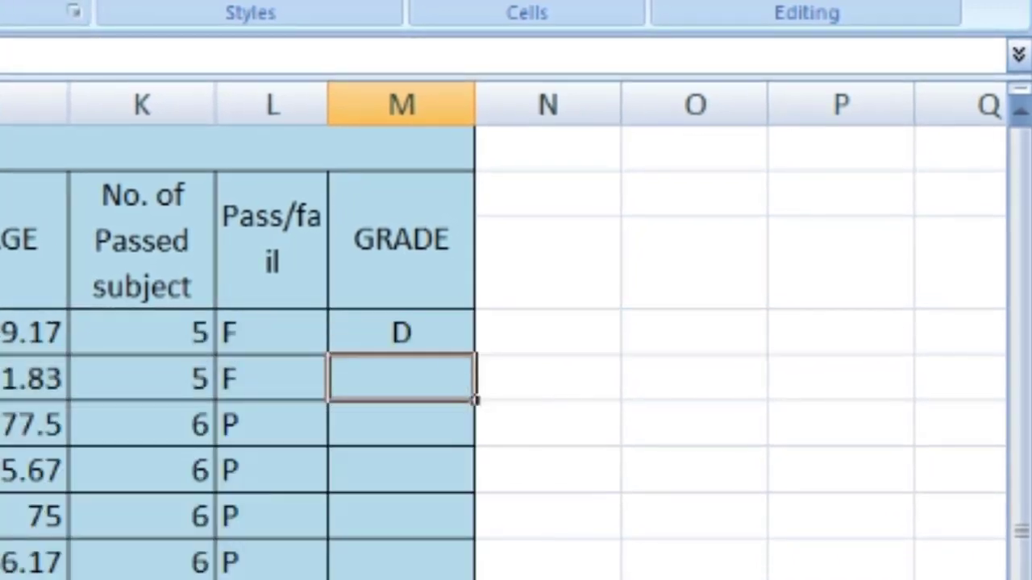
Step: Fill the Grade formula from M4 down the column for the remaining students
{"action": "left_click", "coordinate": [445, 337]}
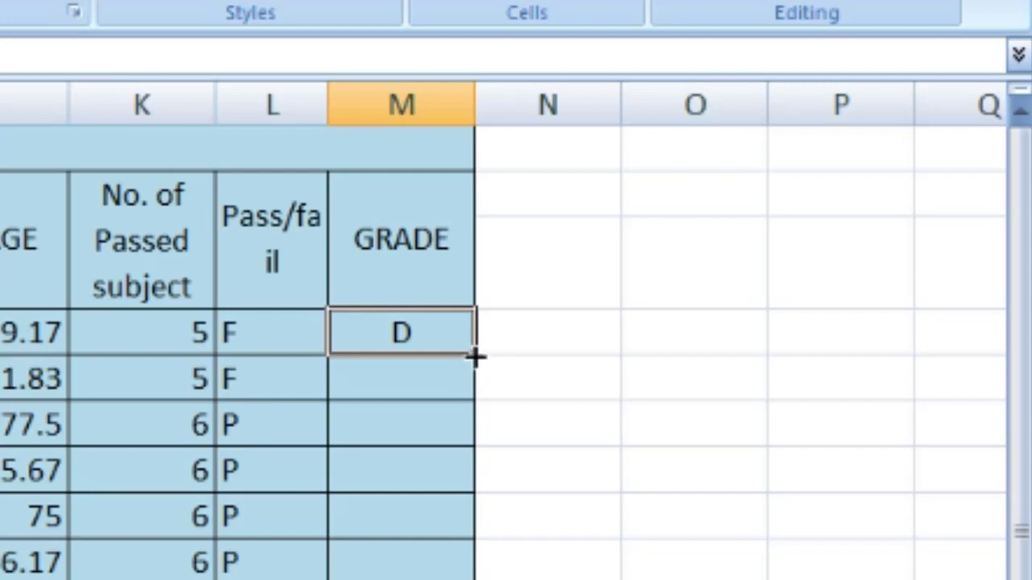
{"action": "left_click_drag", "start_coordinate": [476, 357], "coordinate": [482, 577]}
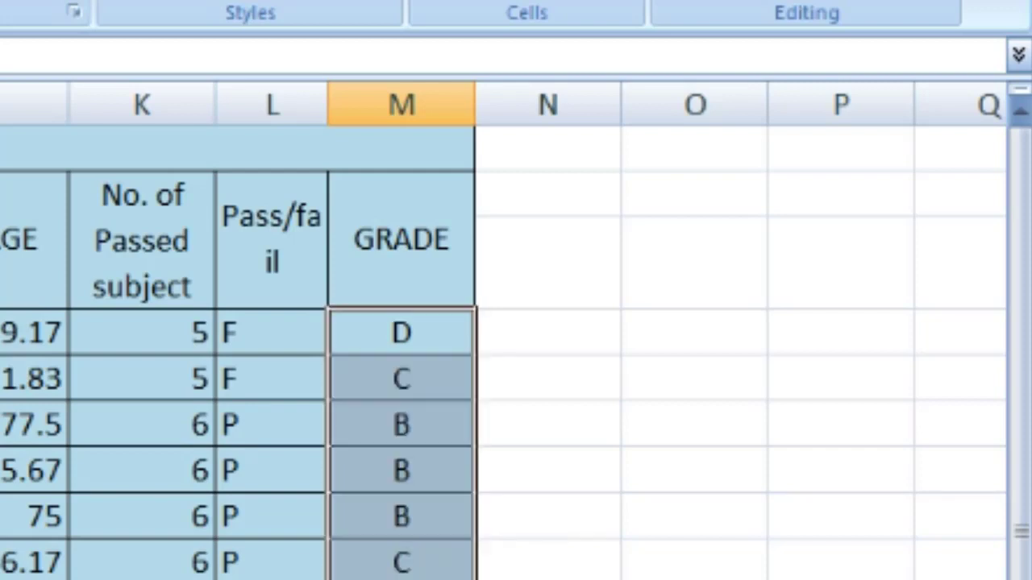
{"action": "left_click", "coordinate": [423, 519]}
{"action": "left_click", "coordinate": [409, 326]}
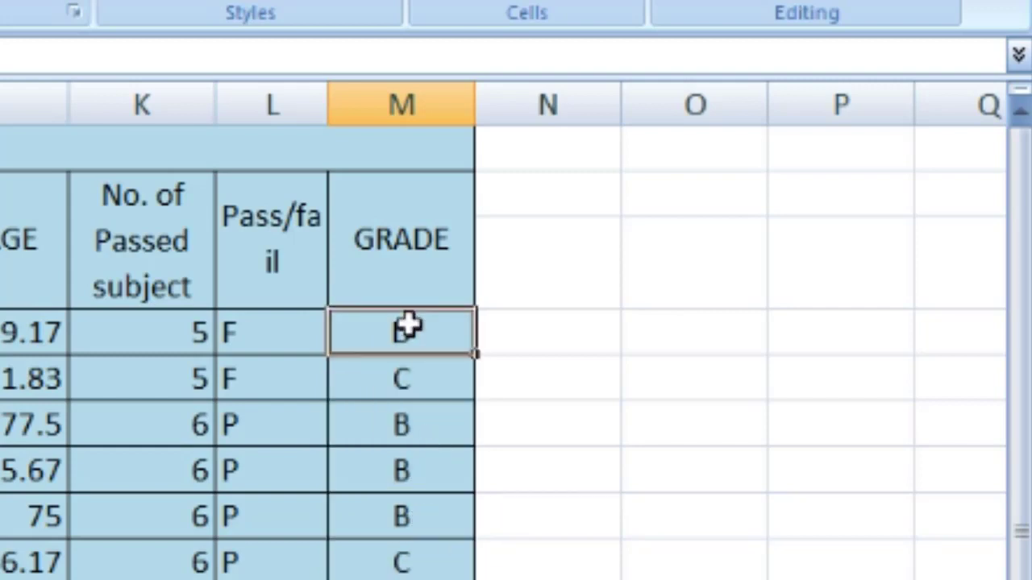
{"action": "left_click", "coordinate": [278, 332]}
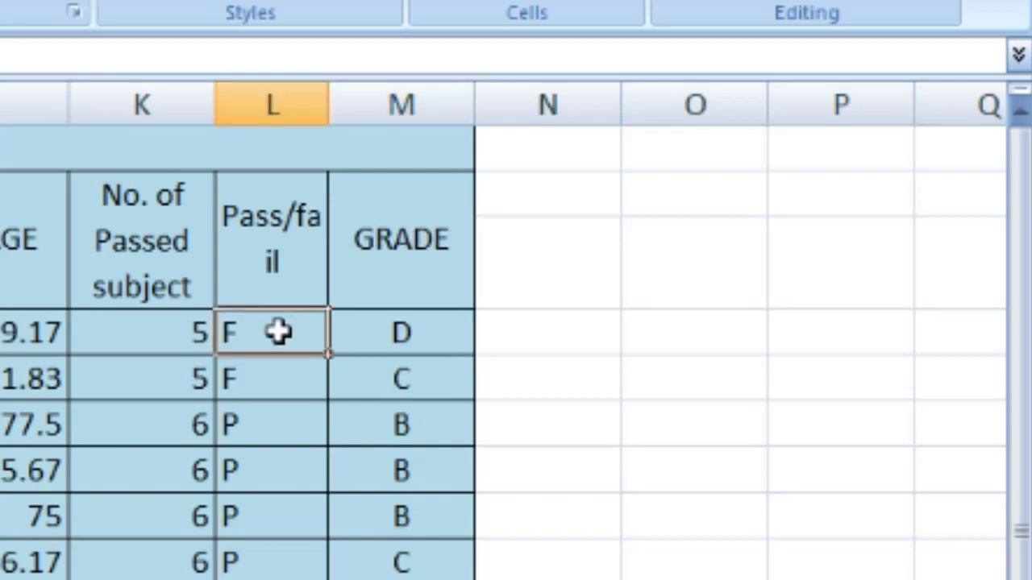
Step: Copy the nested IF expression from the M4 Grade formula without its equals sign, leaving the cell unchanged
{"action": "double_click", "coordinate": [442, 345]}
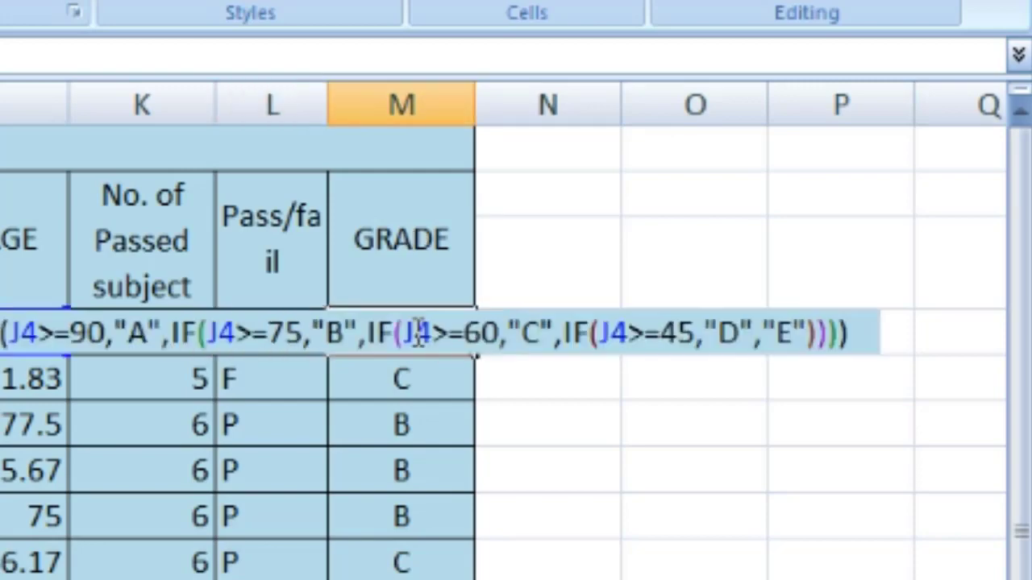
{"action": "left_click_drag", "start_coordinate": [857, 330], "coordinate": [2, 339]}
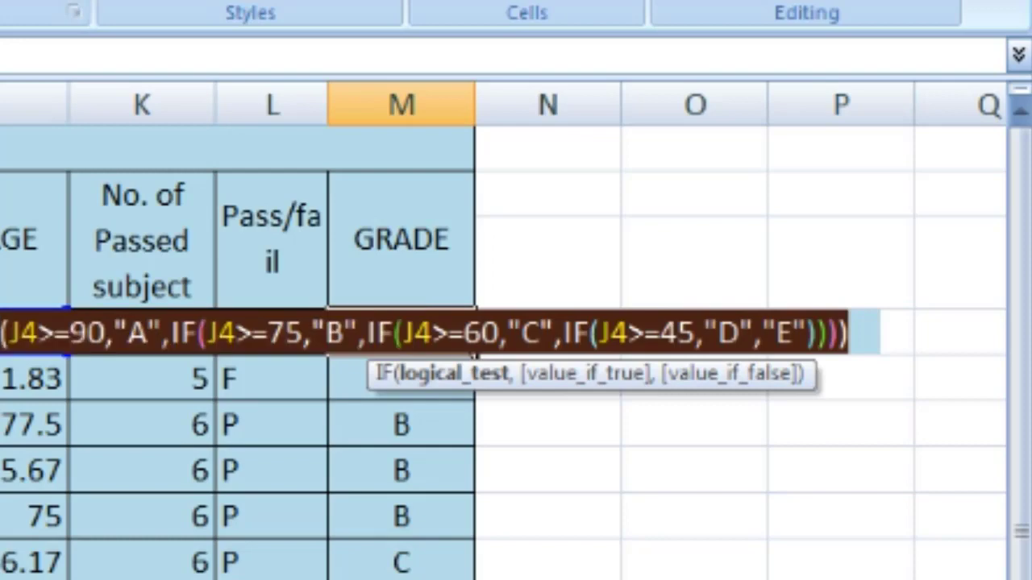
{"action": "right_click", "coordinate": [73, 330]}
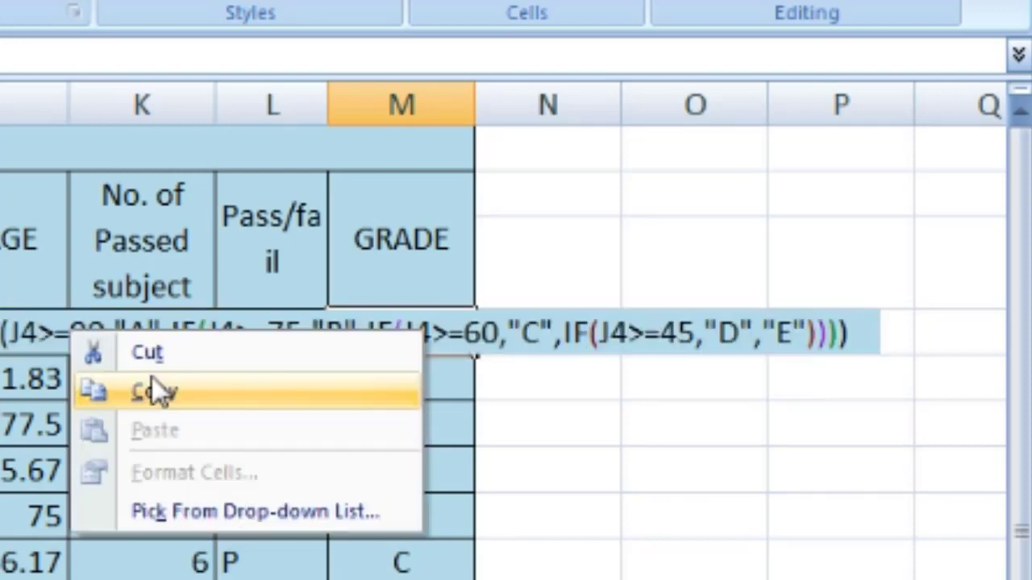
{"action": "left_click", "coordinate": [154, 385]}
{"action": "key", "text": "Escape"}
Step: Replace the "P" result in the L4 Pass/fail formula with the copied nested IF expression, keeping "F" as the false value
{"action": "double_click", "coordinate": [278, 332]}
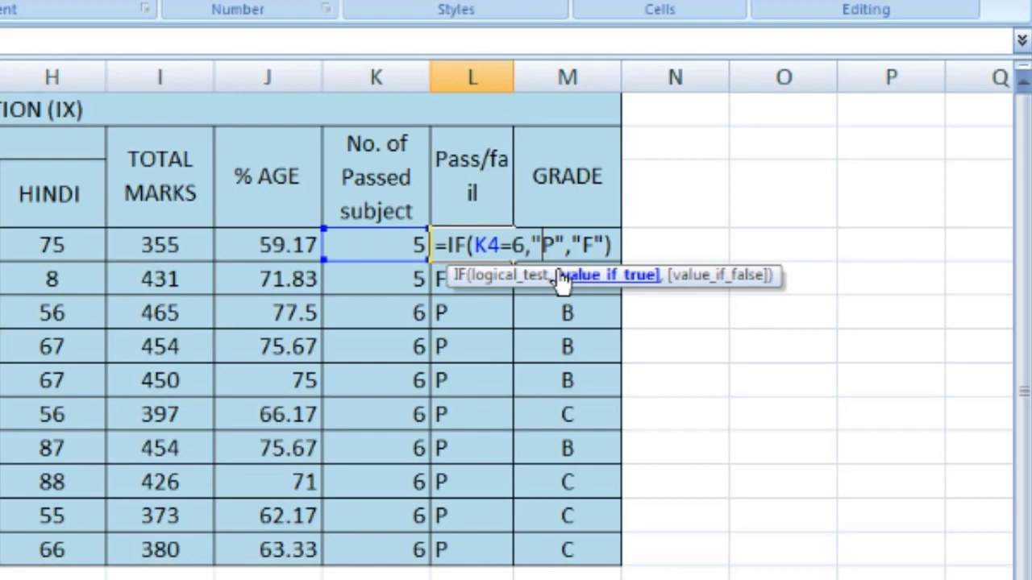
{"action": "left_click", "coordinate": [534, 243]}
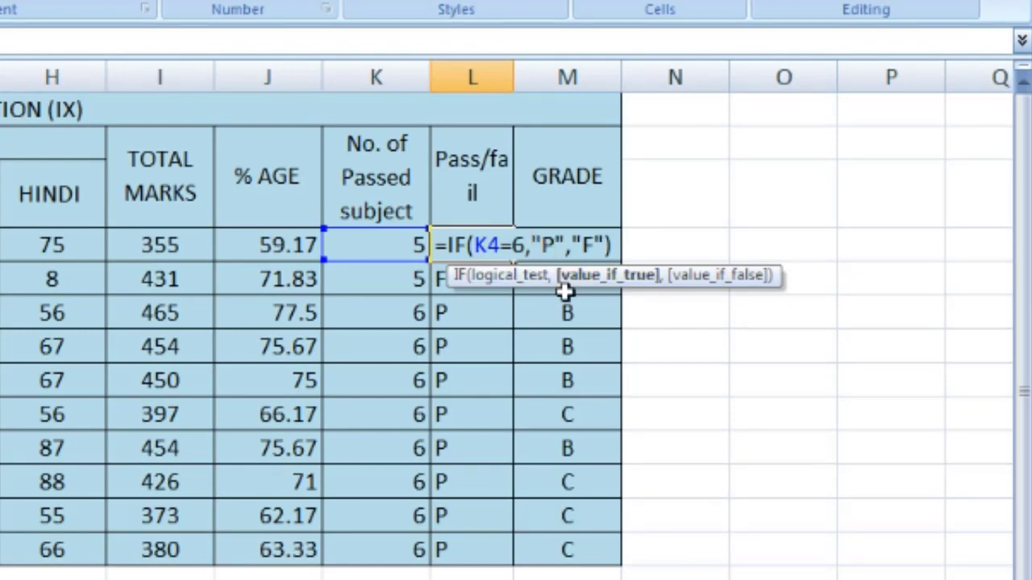
{"action": "key", "text": "Delete"}
{"action": "key", "text": "Delete"}
{"action": "key", "text": "Delete"}
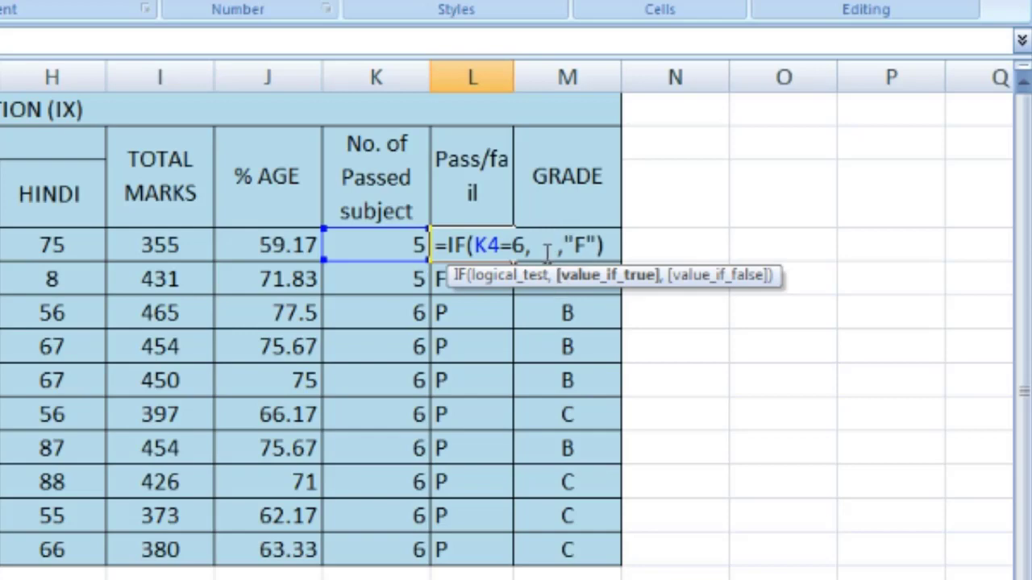
{"action": "key", "text": "ctrl+v"}
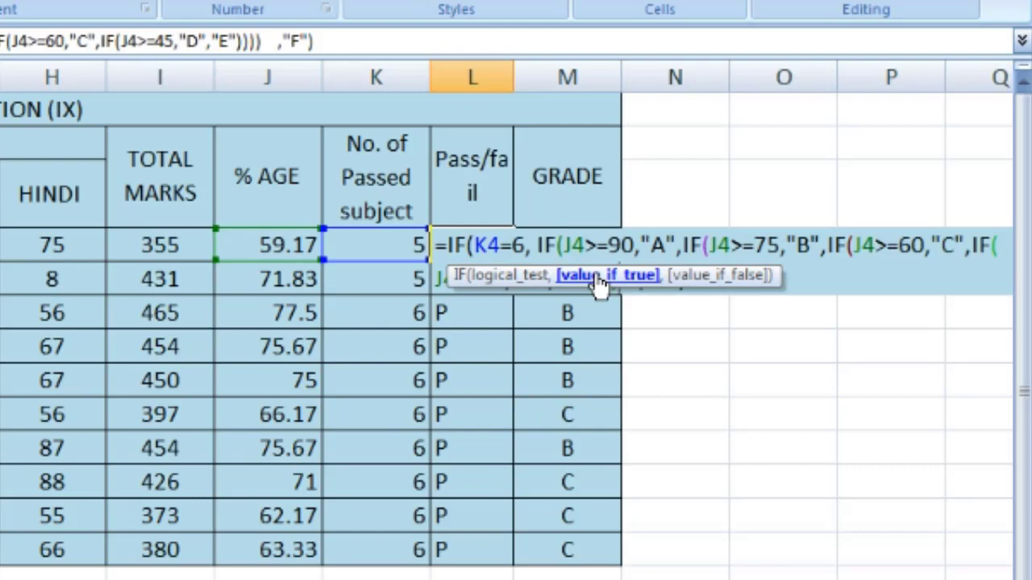
{"action": "key", "text": "Return"}
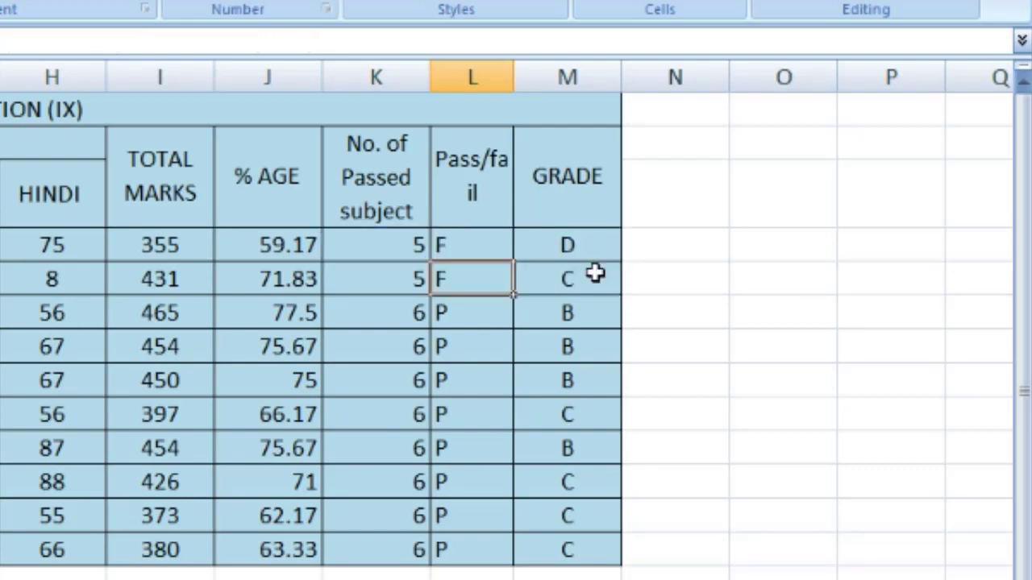
Step: Fill the combined pass and grade formula from L4 down to the last student row
{"action": "left_click", "coordinate": [493, 243]}
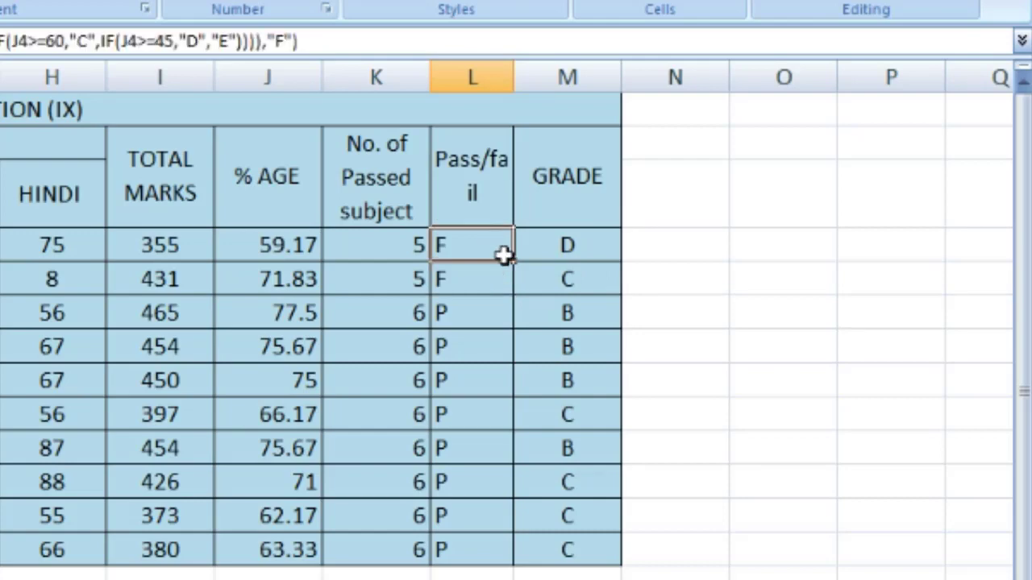
{"action": "left_click_drag", "start_coordinate": [513, 261], "coordinate": [480, 559]}
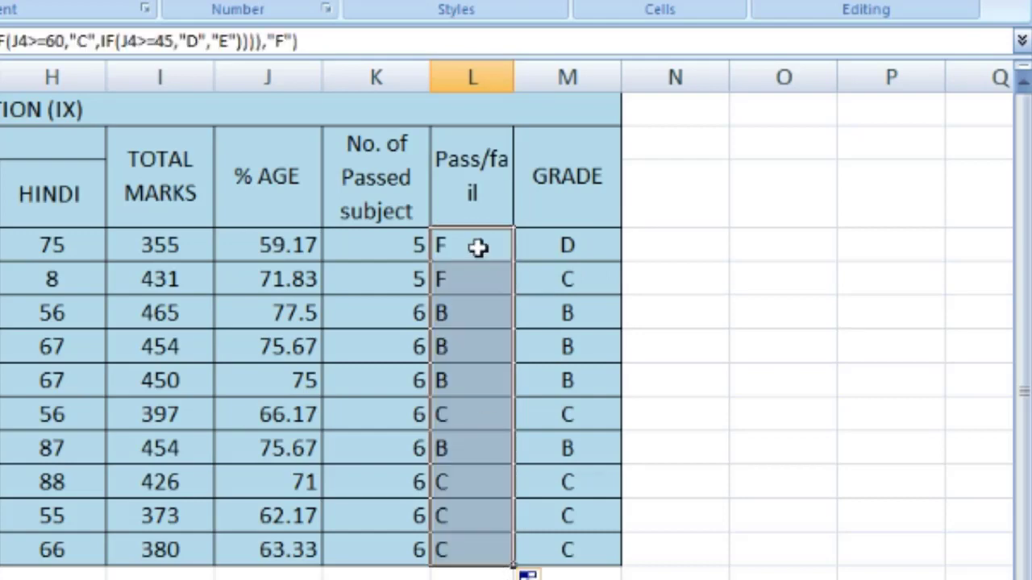
{"action": "left_click", "coordinate": [545, 244]}
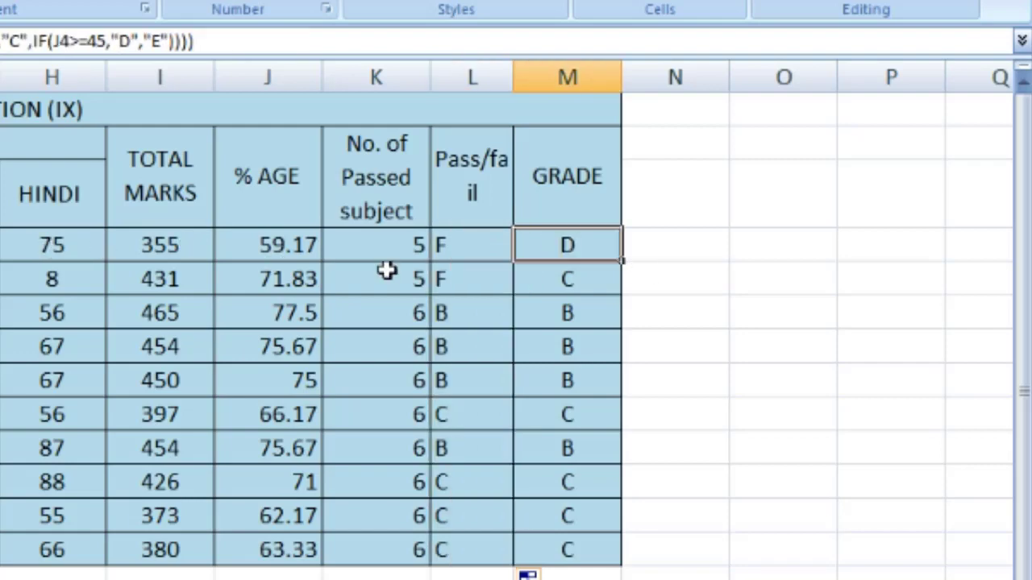
{"action": "left_click", "coordinate": [476, 246]}
{"action": "left_click", "coordinate": [384, 248]}
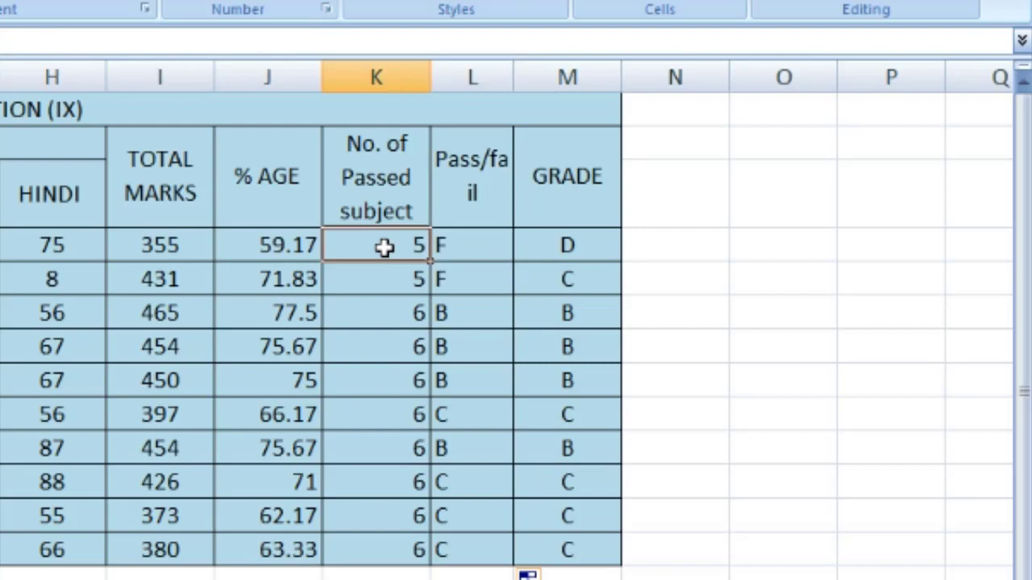
Step: Rename the Pass/fail column header to Grade
{"action": "left_click", "coordinate": [475, 197]}
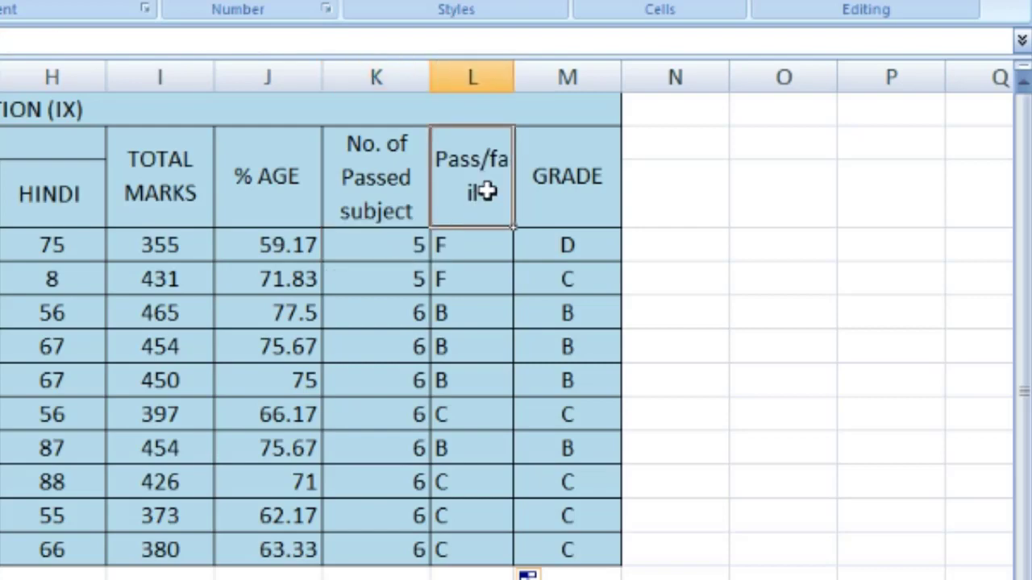
{"action": "double_click", "coordinate": [488, 192]}
{"action": "type", "text": "Grade"}
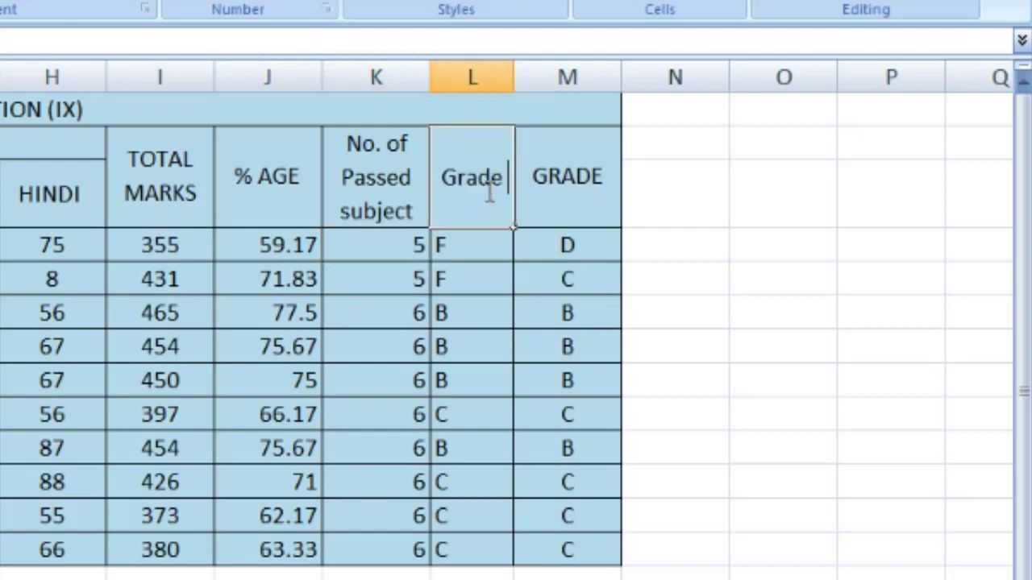
{"action": "key", "text": "Tab"}
Step: Delete the entire redundant GRADE column M
{"action": "left_click", "coordinate": [574, 247]}
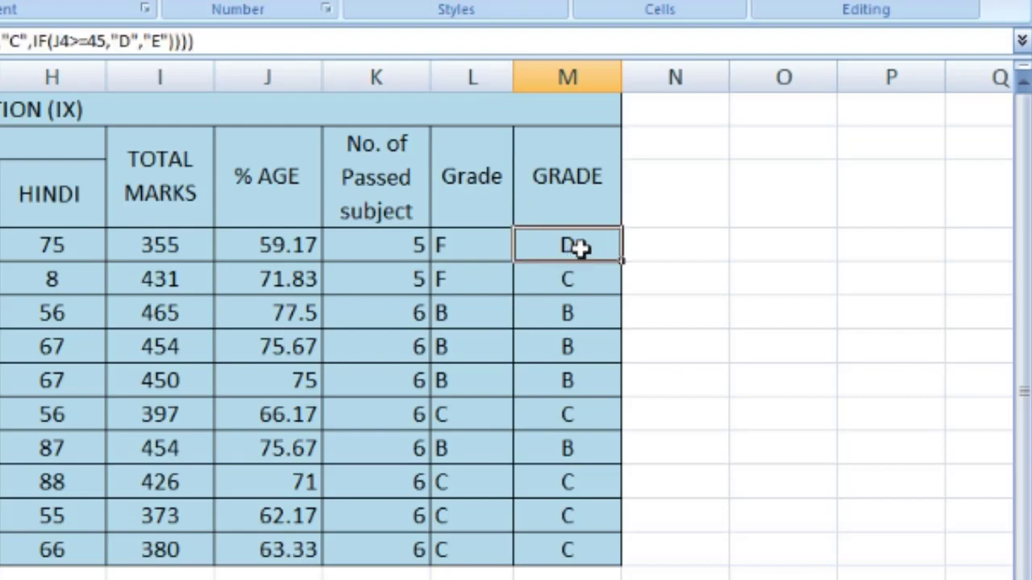
{"action": "left_click", "coordinate": [580, 171]}
{"action": "right_click", "coordinate": [580, 171]}
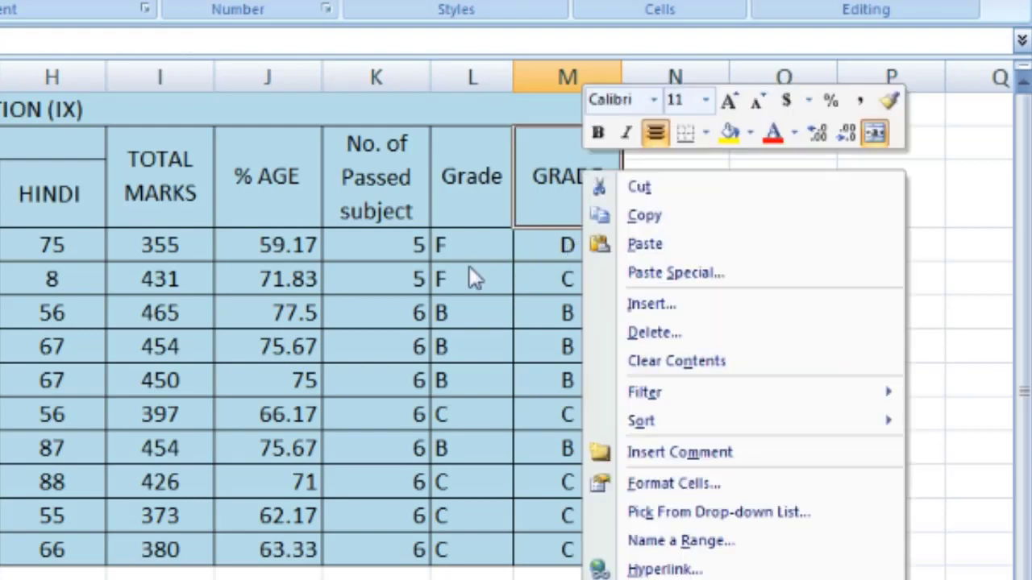
{"action": "left_click", "coordinate": [655, 333]}
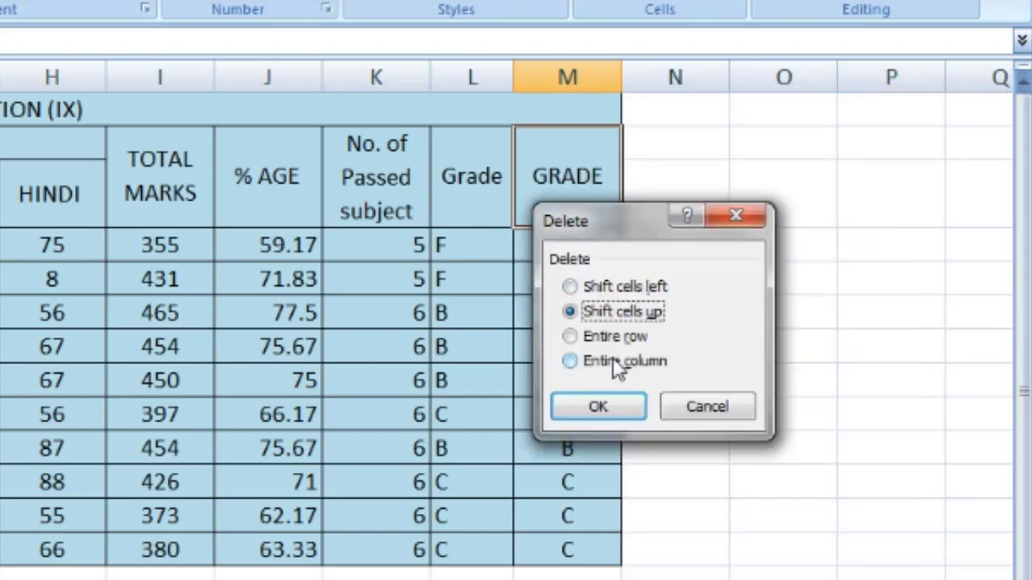
{"action": "left_click", "coordinate": [614, 361]}
{"action": "left_click", "coordinate": [598, 409]}
{"action": "left_click", "coordinate": [640, 439]}
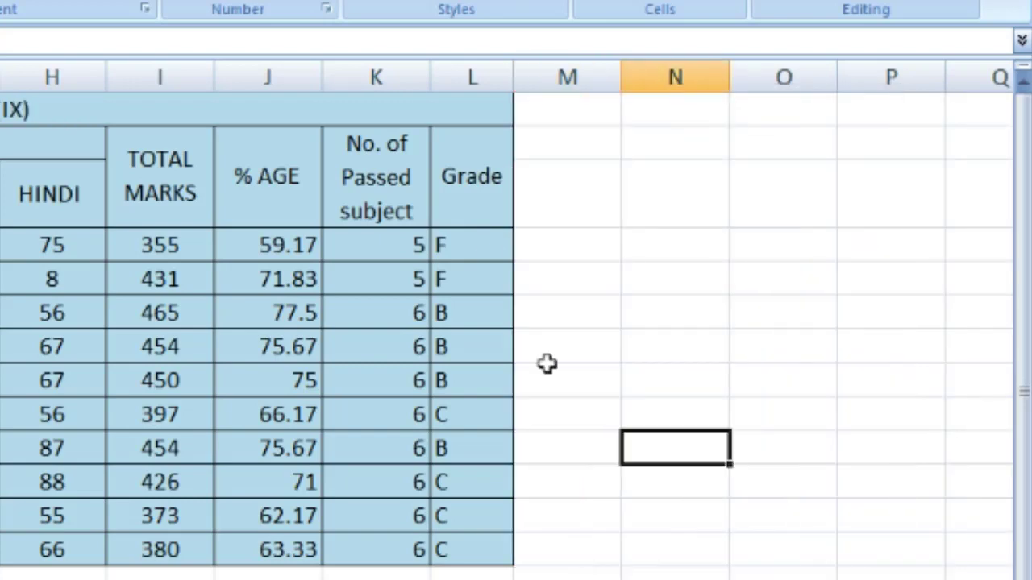
{"action": "left_click", "coordinate": [489, 252]}
{"action": "key", "text": "Left"}
{"action": "key", "text": "Right"}
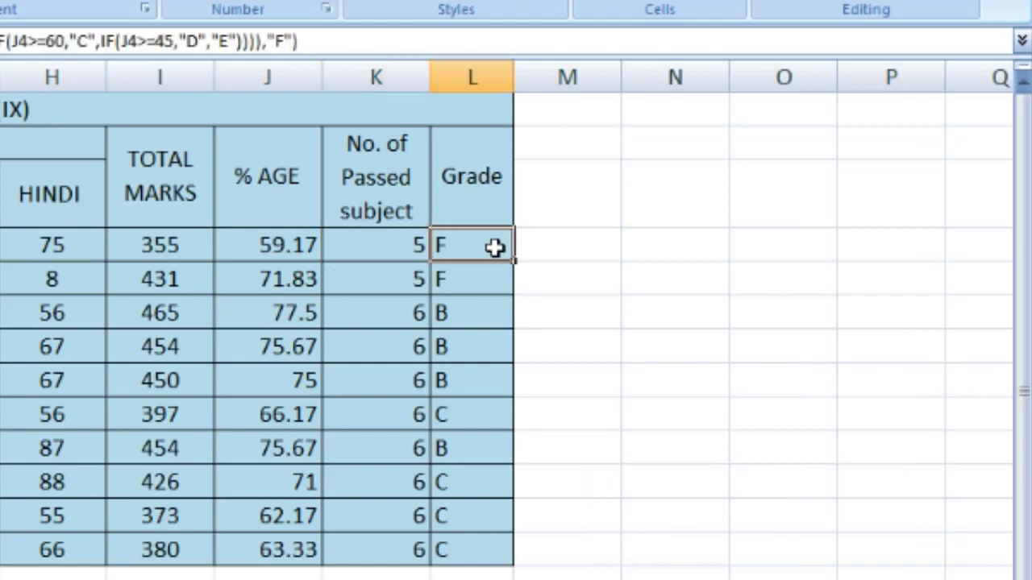
{"action": "double_click", "coordinate": [494, 250]}
{"action": "left_click", "coordinate": [688, 426]}
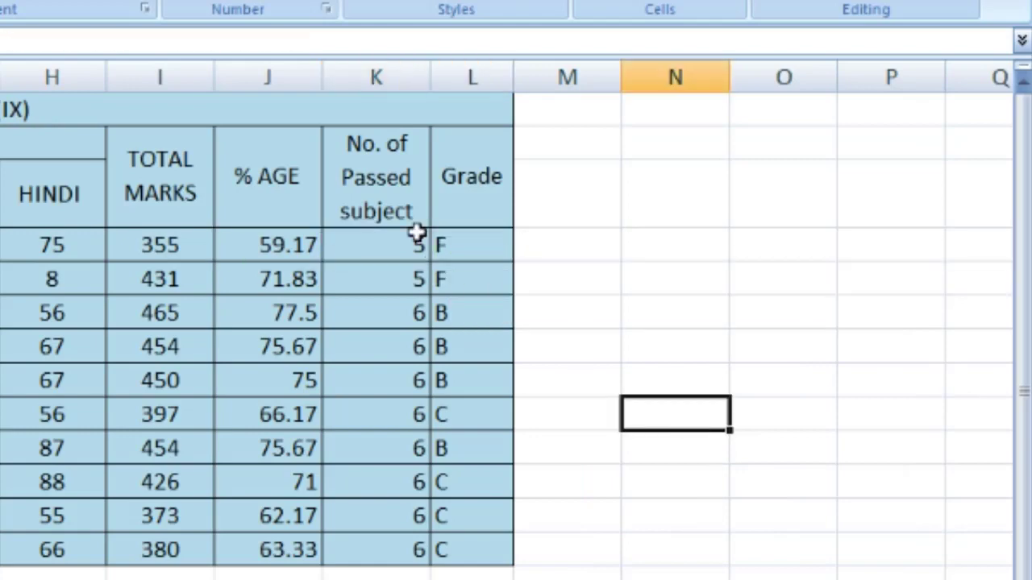
Step: Widen the No. of Passed subject column slightly and view the COUNTIF formula in K4
{"action": "left_click", "coordinate": [395, 242]}
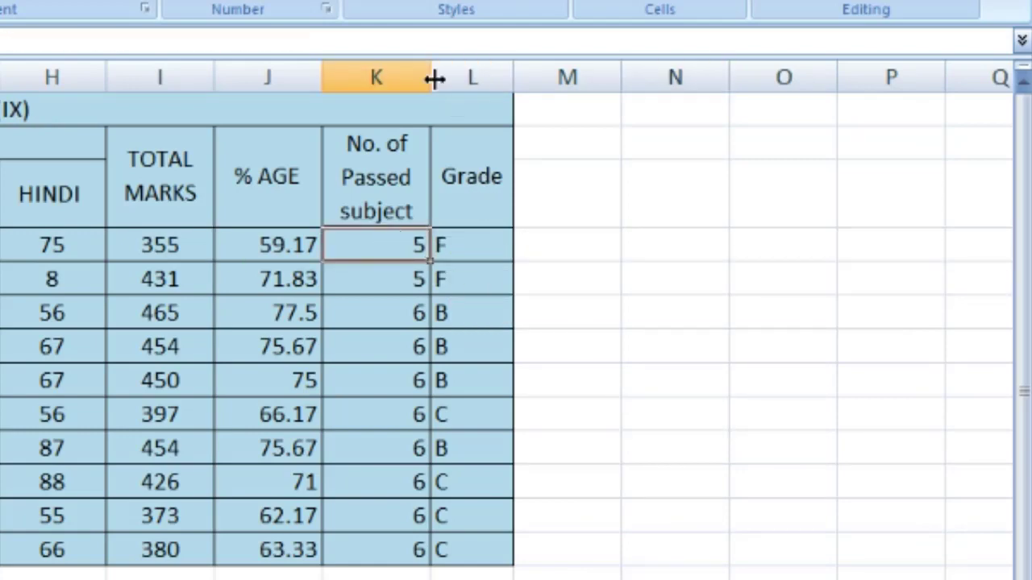
{"action": "left_click_drag", "start_coordinate": [431, 77], "coordinate": [465, 75]}
{"action": "double_click", "coordinate": [414, 249]}
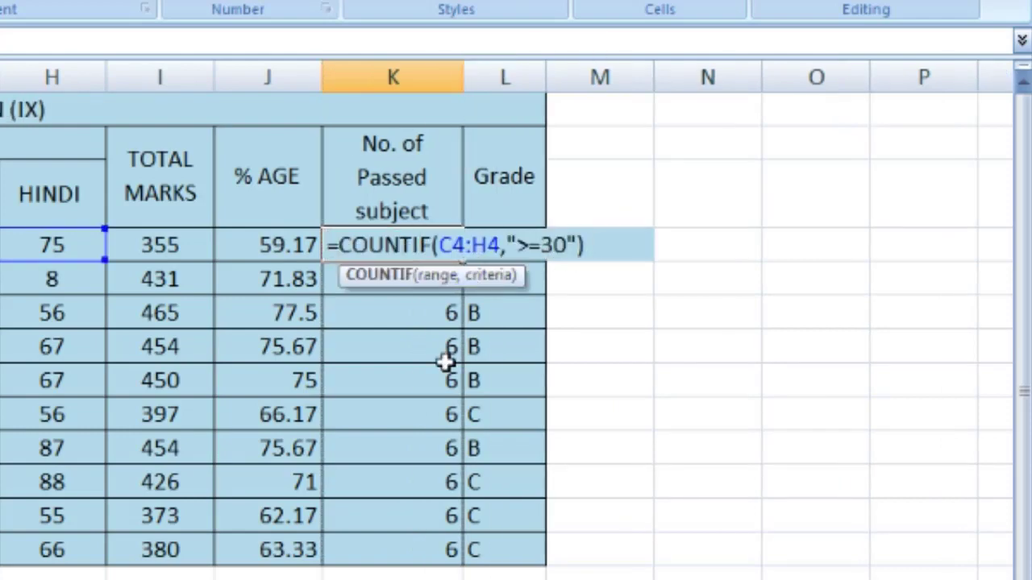
{"action": "left_click", "coordinate": [668, 383]}
Step: Remove the K4 reference from the first test of the L4 Grade formula, reinsert it from cell K4 and enter the formula
{"action": "left_click", "coordinate": [524, 252]}
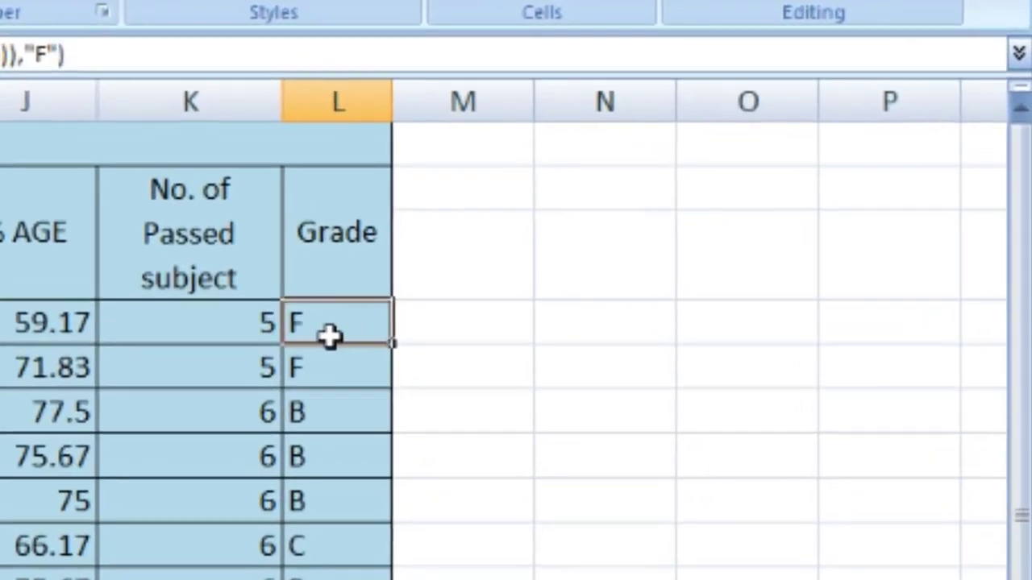
{"action": "double_click", "coordinate": [331, 337]}
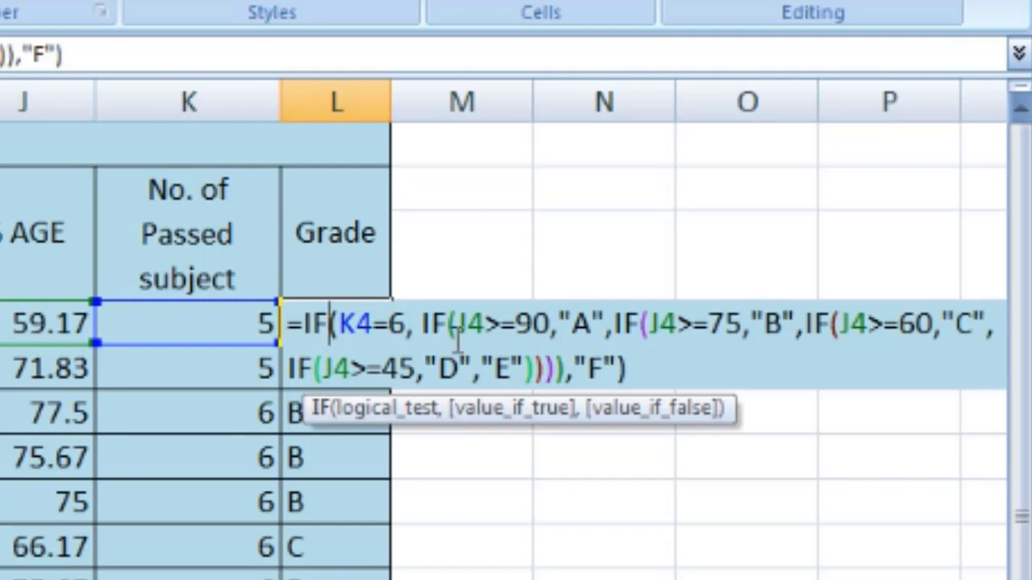
{"action": "left_click", "coordinate": [372, 325]}
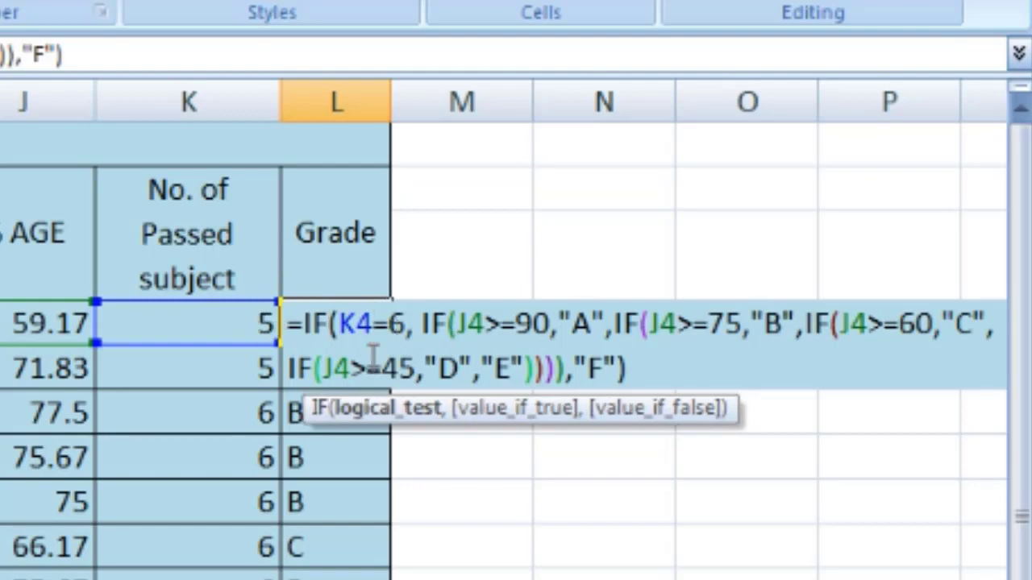
{"action": "key", "text": "BackSpace"}
{"action": "key", "text": "BackSpace"}
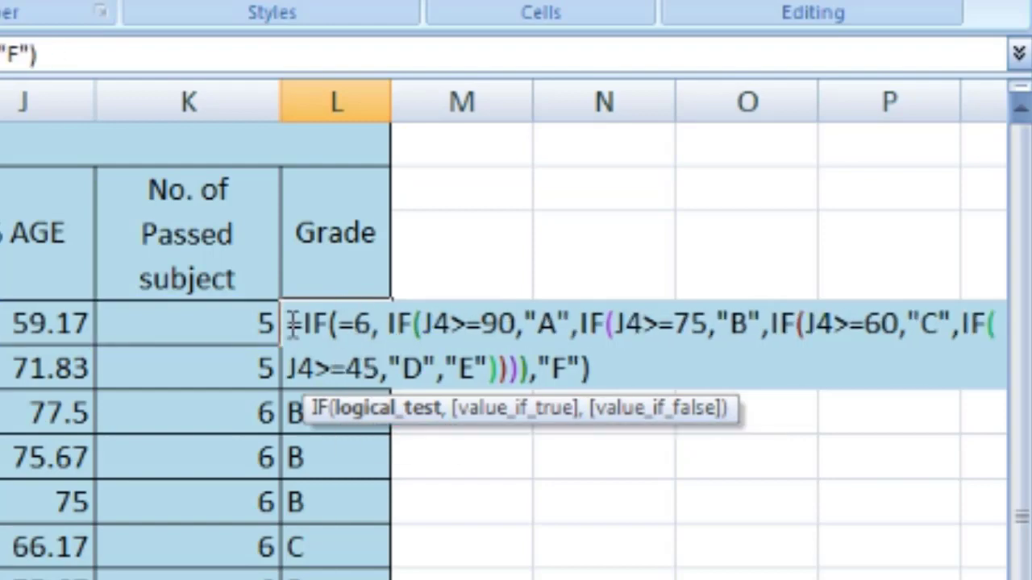
{"action": "left_click", "coordinate": [239, 322]}
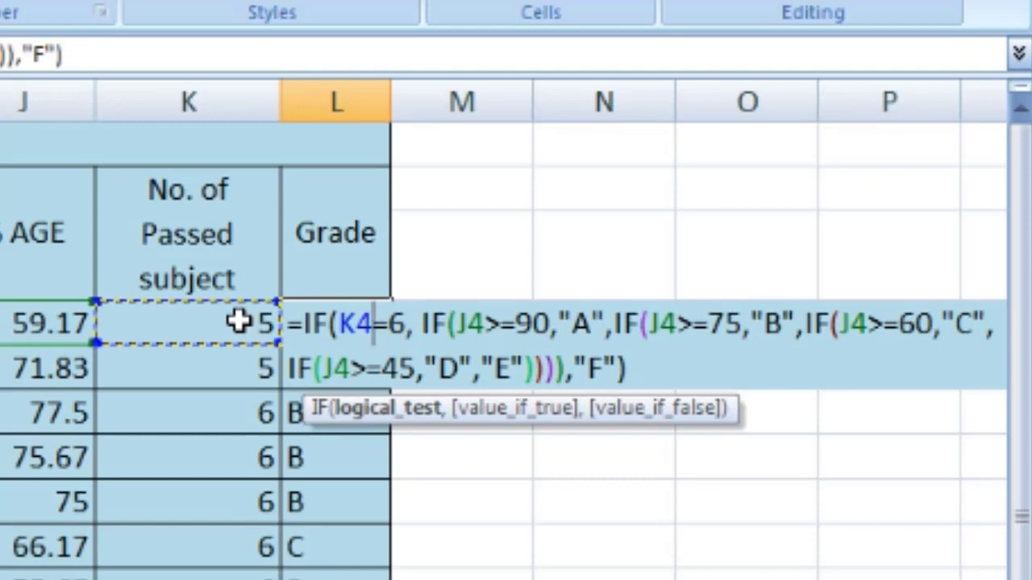
{"action": "key", "text": "Return"}
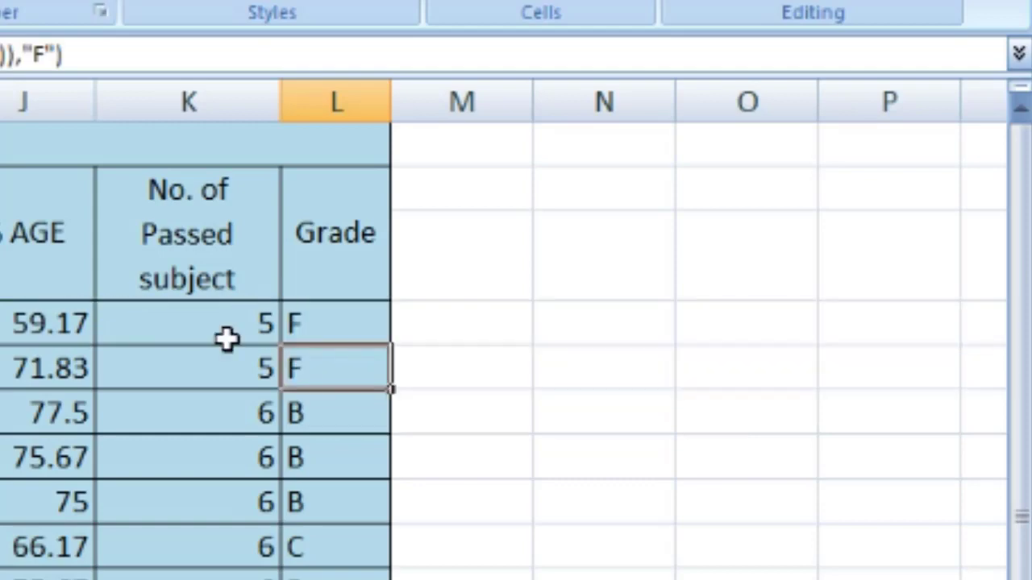
Step: Copy the COUNTIF(C4:H4,">=30") expression, without its equals sign, from the formula in K4
{"action": "double_click", "coordinate": [229, 330]}
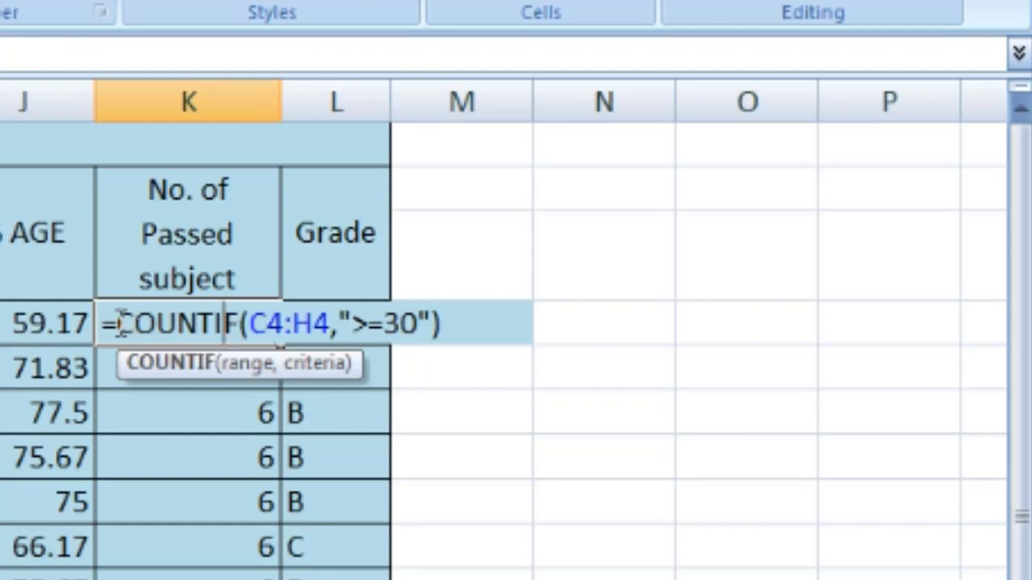
{"action": "left_click_drag", "start_coordinate": [117, 323], "coordinate": [443, 325]}
{"action": "right_click", "coordinate": [387, 329]}
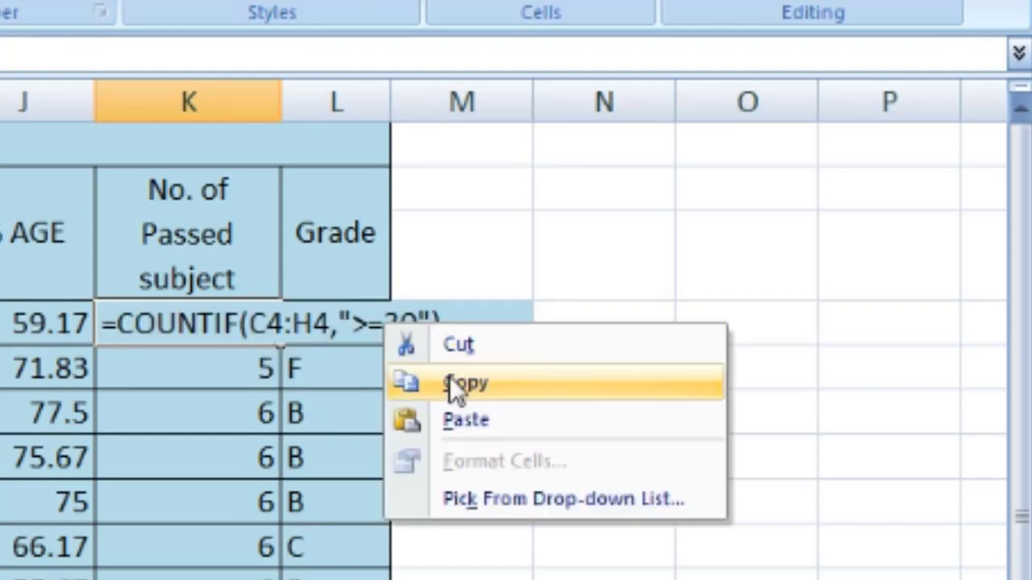
{"action": "left_click", "coordinate": [453, 387]}
{"action": "left_click", "coordinate": [595, 484]}
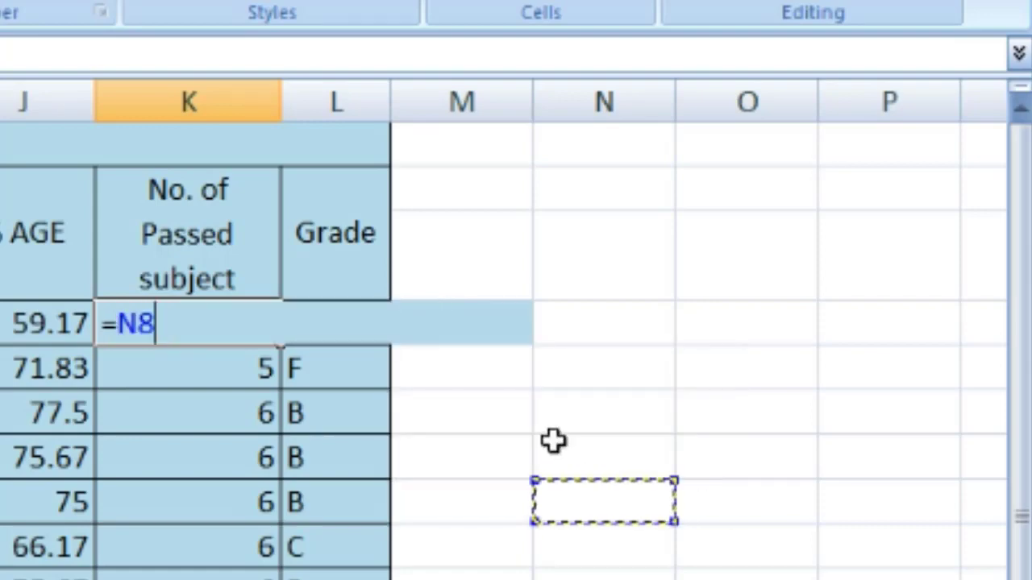
{"action": "key", "text": "BackSpace"}
{"action": "key", "text": "BackSpace"}
{"action": "key", "text": "BackSpace"}
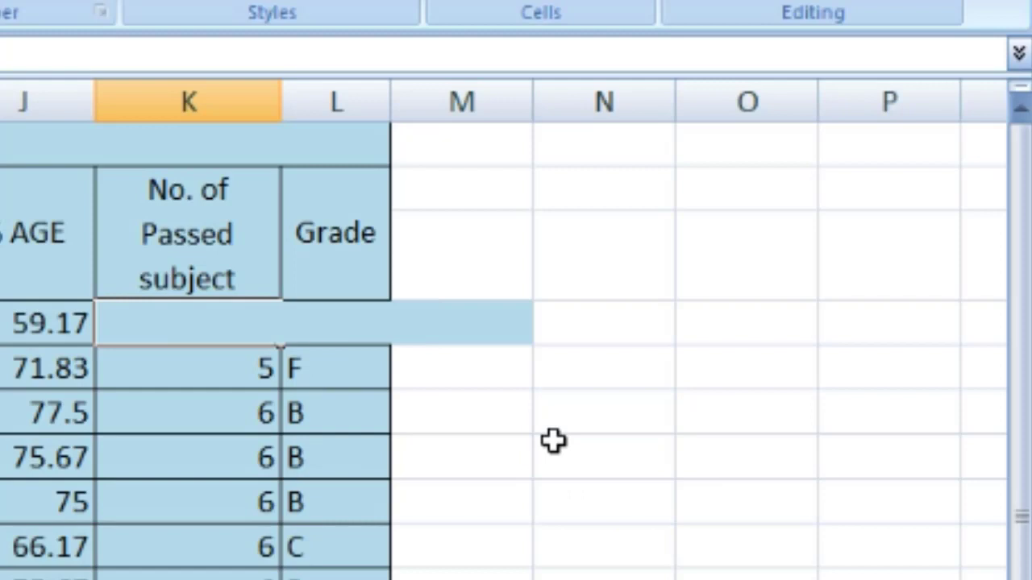
{"action": "key", "text": "Return"}
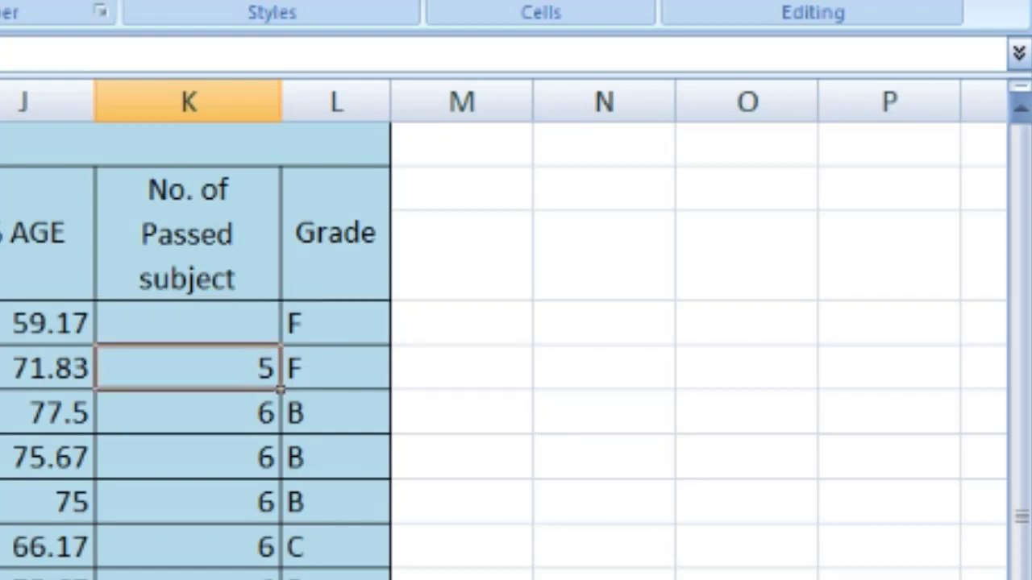
{"action": "key", "text": "ctrl+z"}
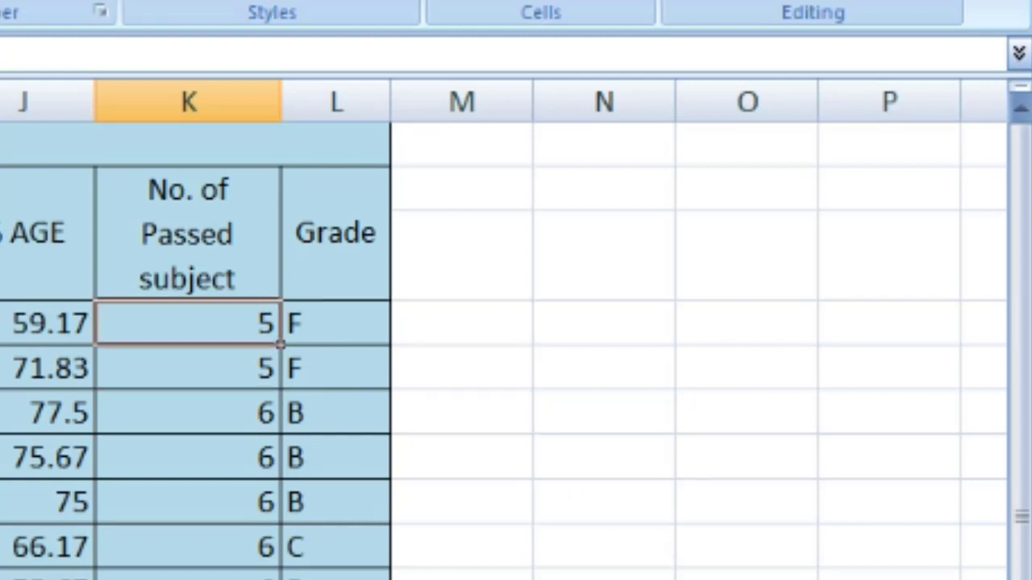
Step: Replace K4 in the first test of the L4 Grade formula with the copied COUNTIF expression and fill the formula down the Grade column
{"action": "double_click", "coordinate": [357, 326]}
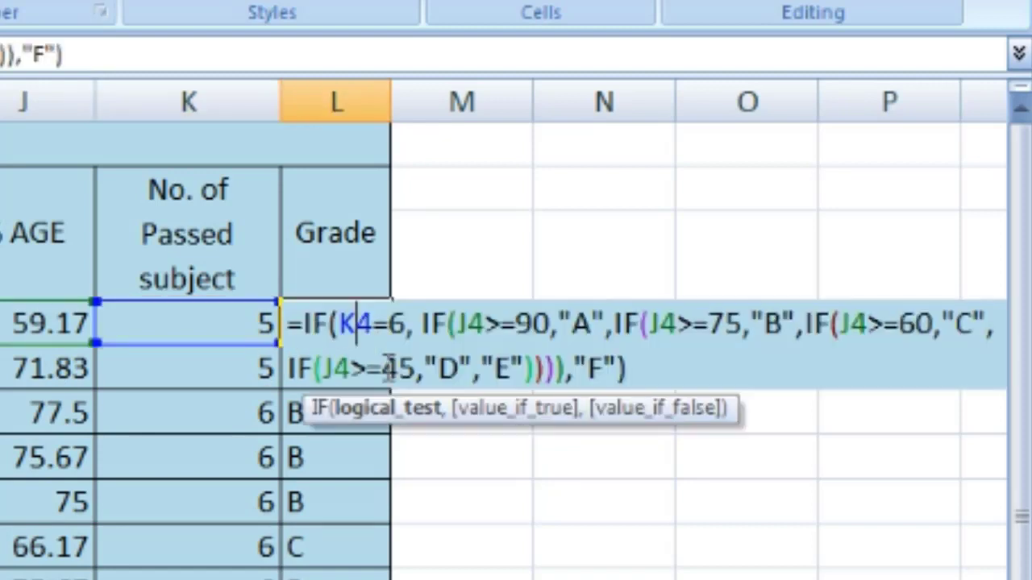
{"action": "left_click", "coordinate": [378, 331]}
{"action": "key", "text": "BackSpace"}
{"action": "key", "text": "BackSpace"}
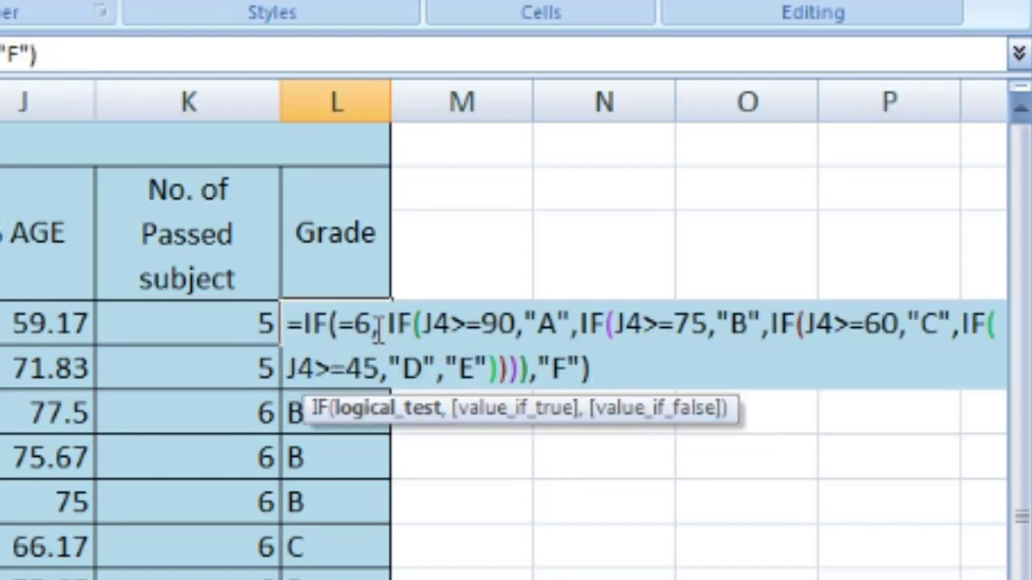
{"action": "key", "text": "ctrl+v"}
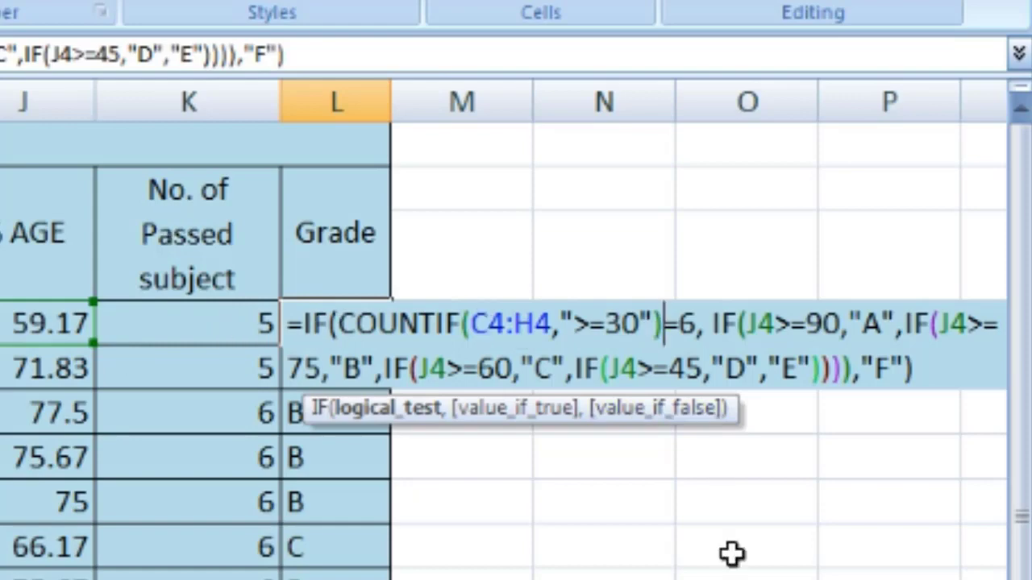
{"action": "key", "text": "Return"}
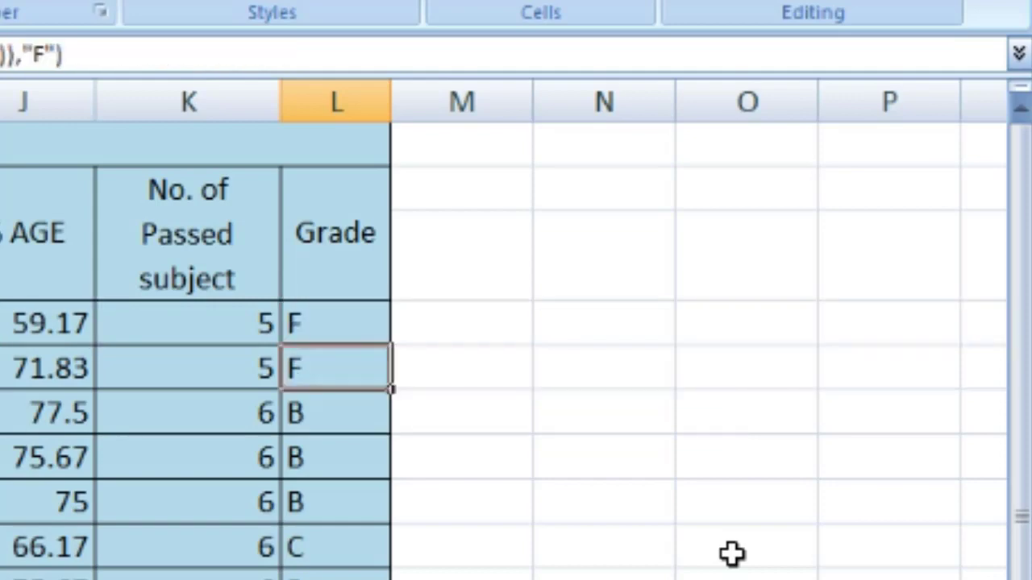
{"action": "left_click", "coordinate": [351, 322]}
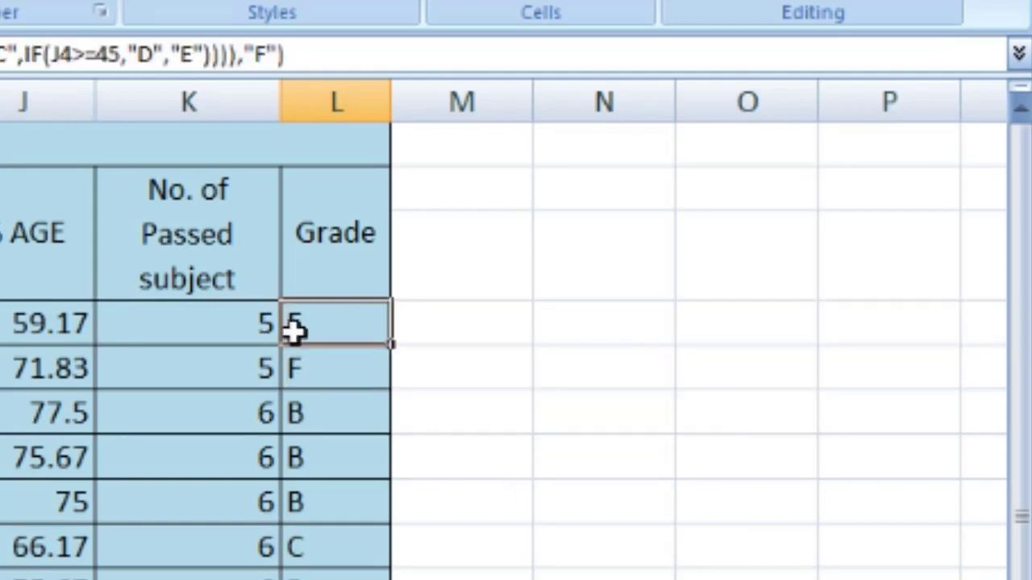
{"action": "left_click_drag", "start_coordinate": [394, 347], "coordinate": [391, 579]}
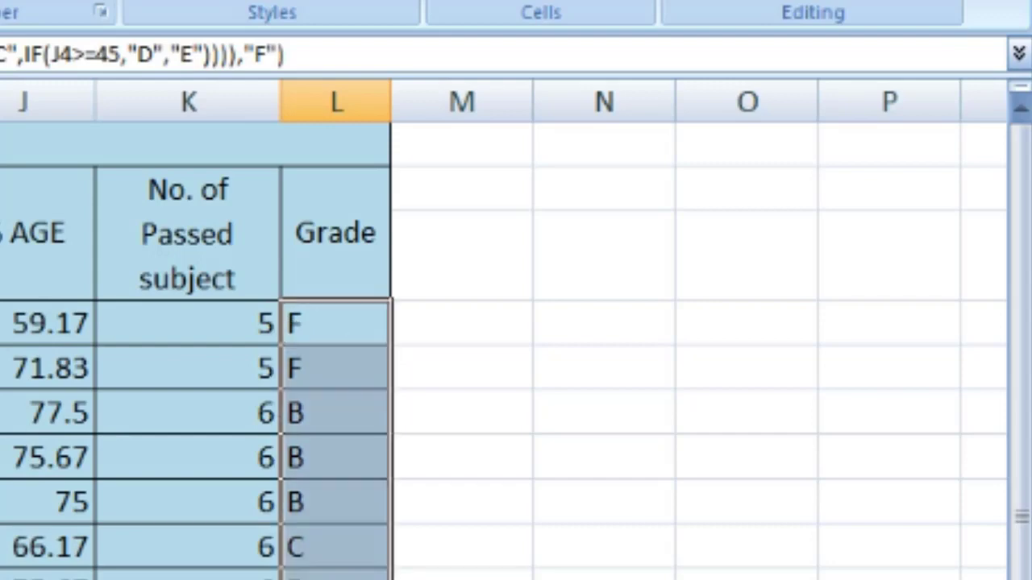
Step: Delete the entire No. of Passed subject column K
{"action": "left_click", "coordinate": [186, 322]}
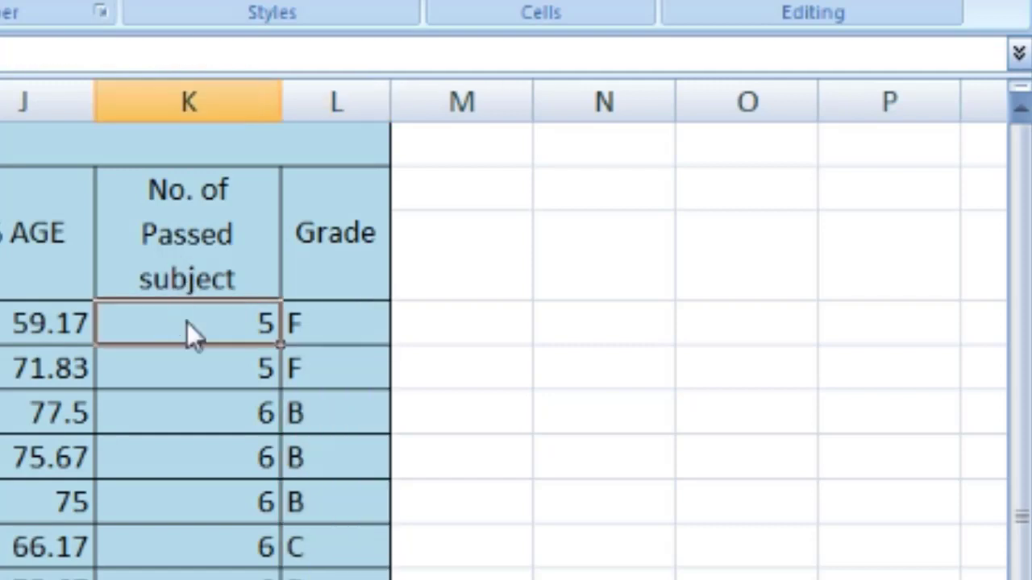
{"action": "right_click", "coordinate": [187, 322]}
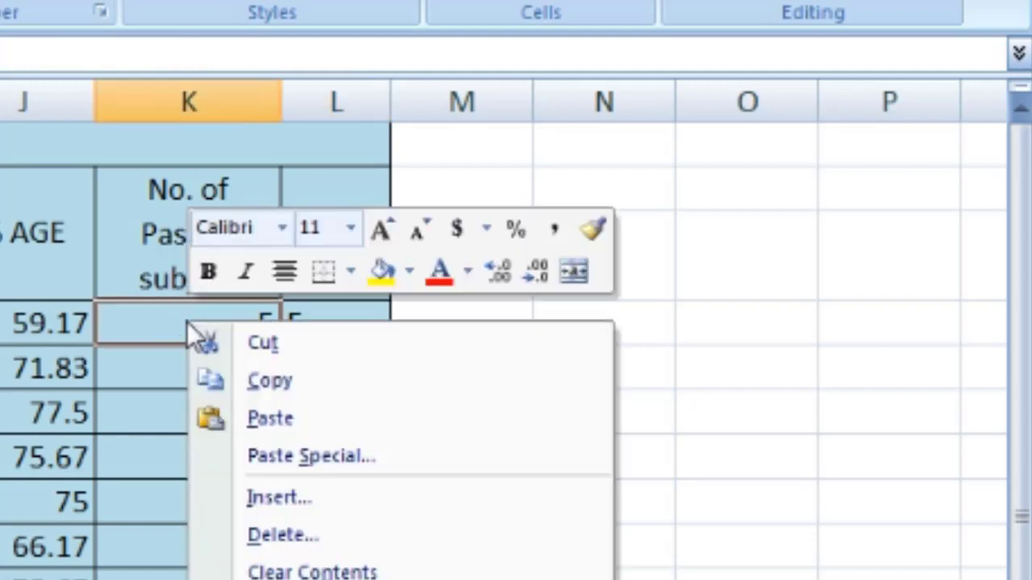
{"action": "left_click", "coordinate": [269, 544]}
{"action": "left_click", "coordinate": [154, 573]}
{"action": "key", "text": "Return"}
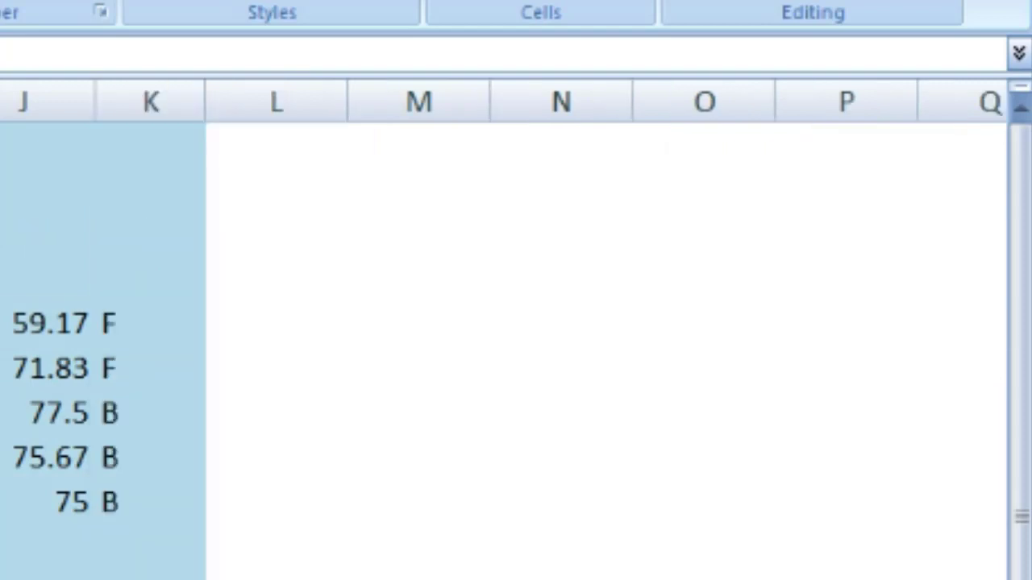
{"action": "left_click", "coordinate": [172, 336]}
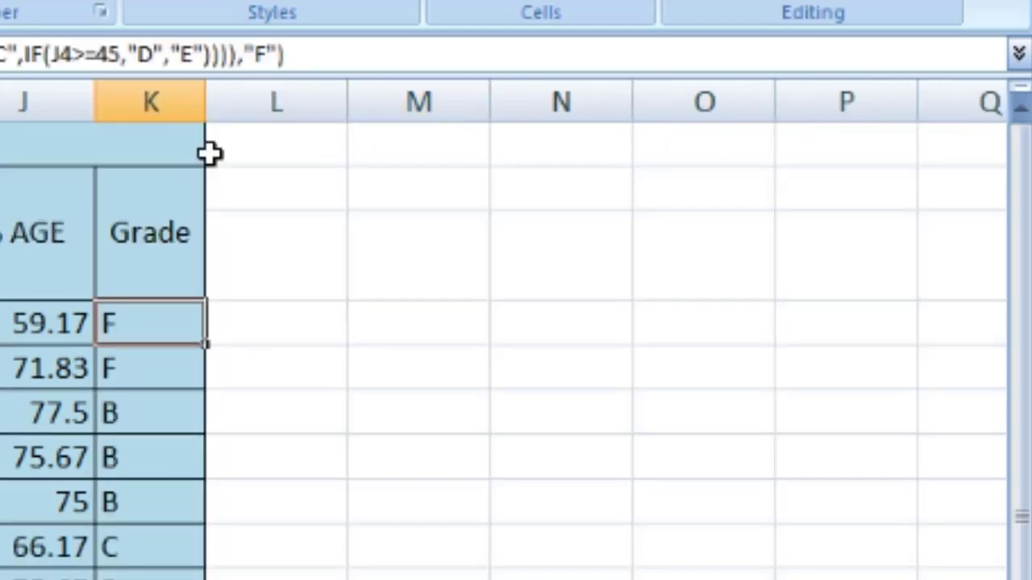
Step: Widen the % AGE column slightly and widen the Grade column
{"action": "left_click_drag", "start_coordinate": [205, 102], "coordinate": [199, 103]}
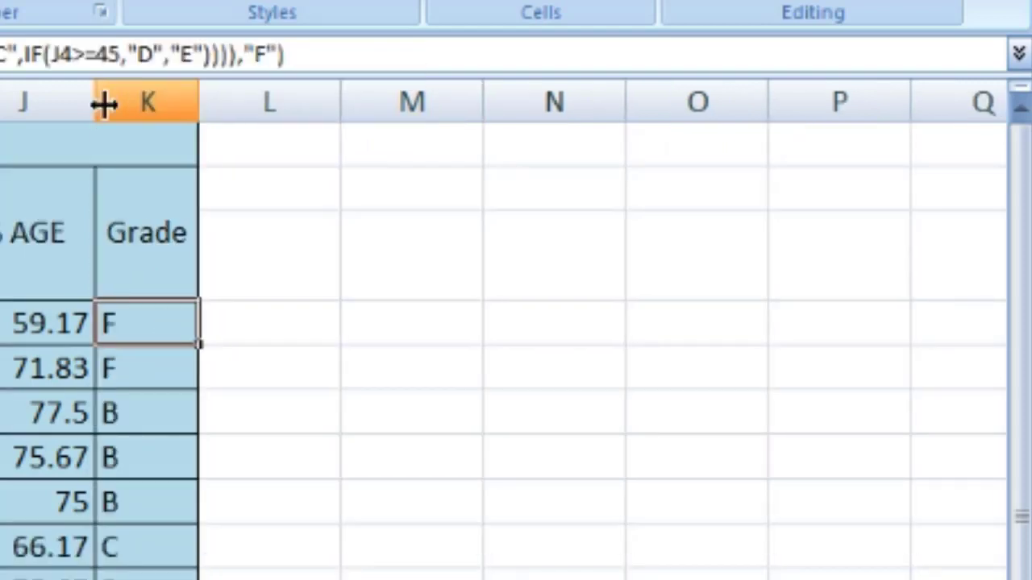
{"action": "left_click_drag", "start_coordinate": [104, 103], "coordinate": [117, 102]}
{"action": "left_click_drag", "start_coordinate": [214, 103], "coordinate": [244, 112]}
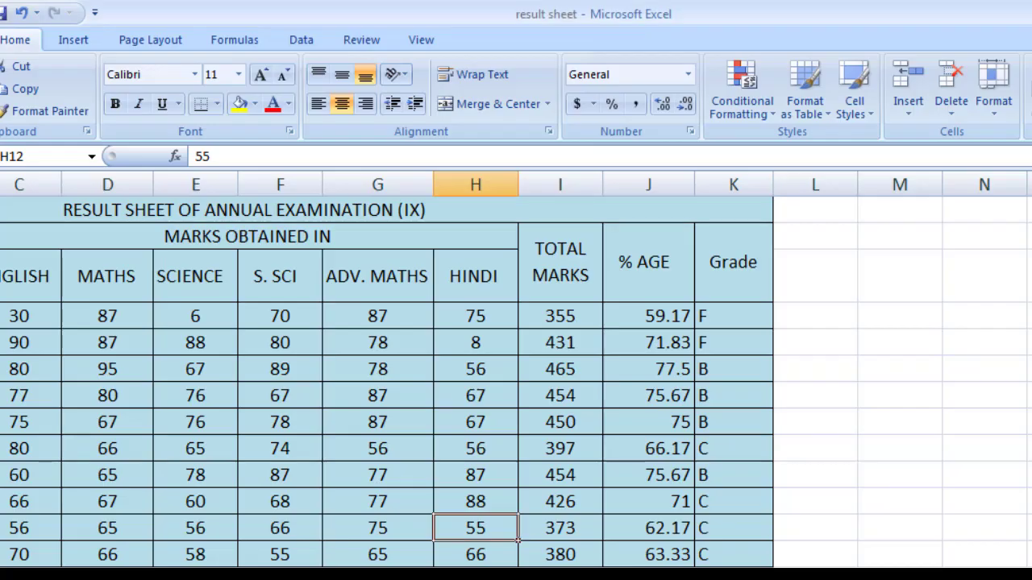
Step: Set the first student's Science mark in E4 to 67 and the second student's Hindi mark in H5 to 90
{"action": "scroll", "coordinate": [516, 371], "scroll_direction": "left", "scroll_amount": 2}
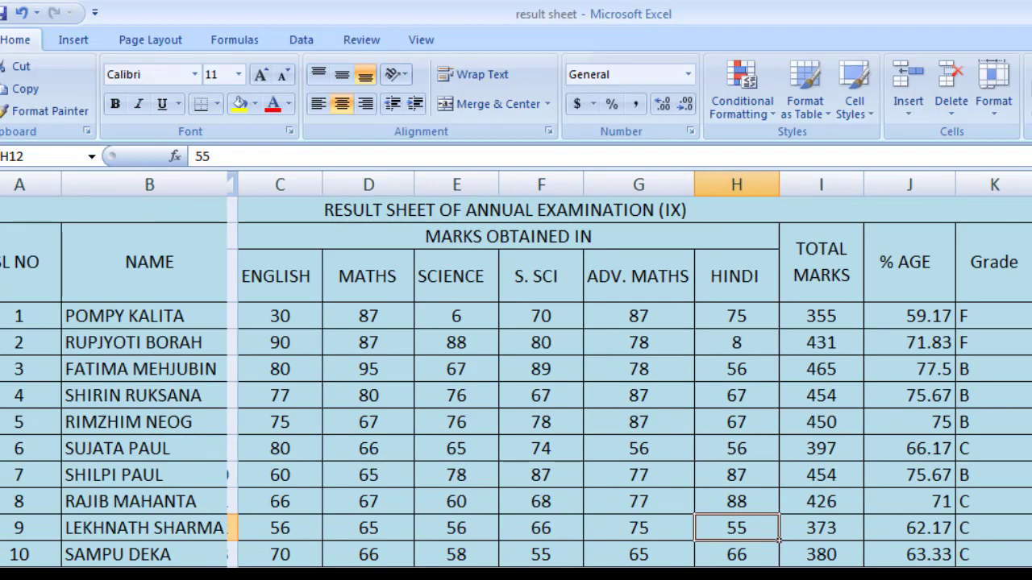
{"action": "left_click", "coordinate": [821, 579]}
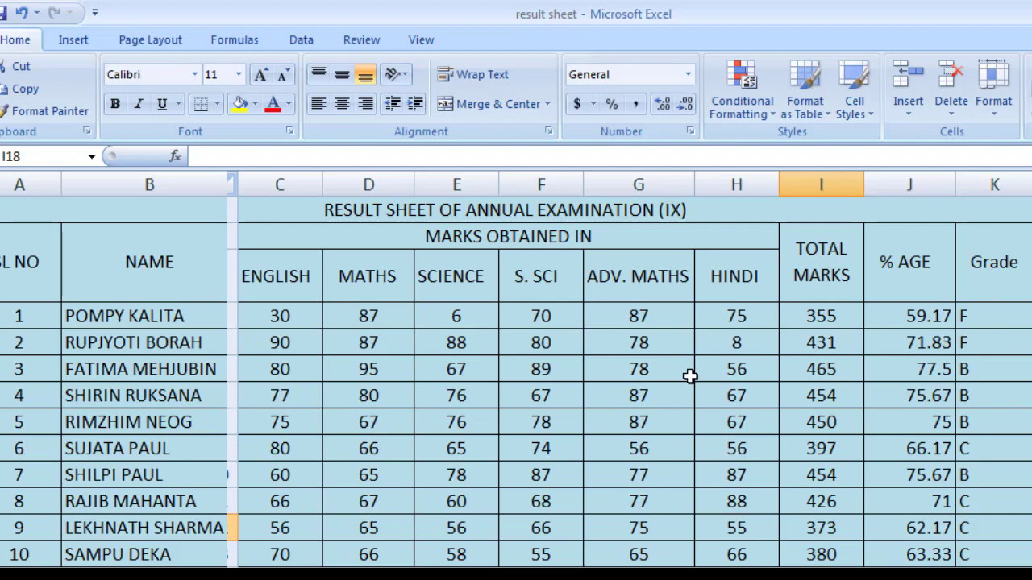
{"action": "left_click", "coordinate": [266, 321]}
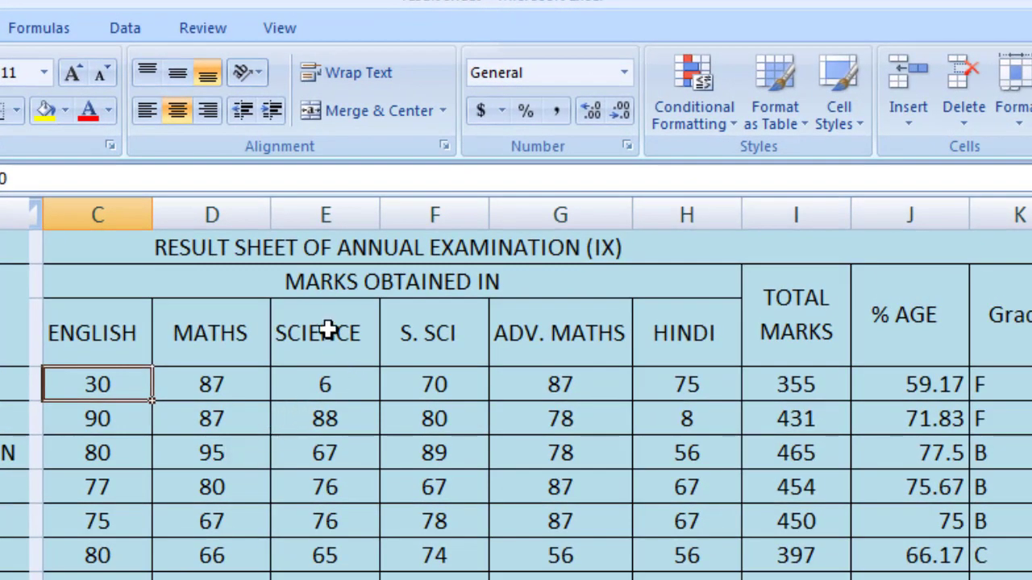
{"action": "left_click", "coordinate": [331, 385]}
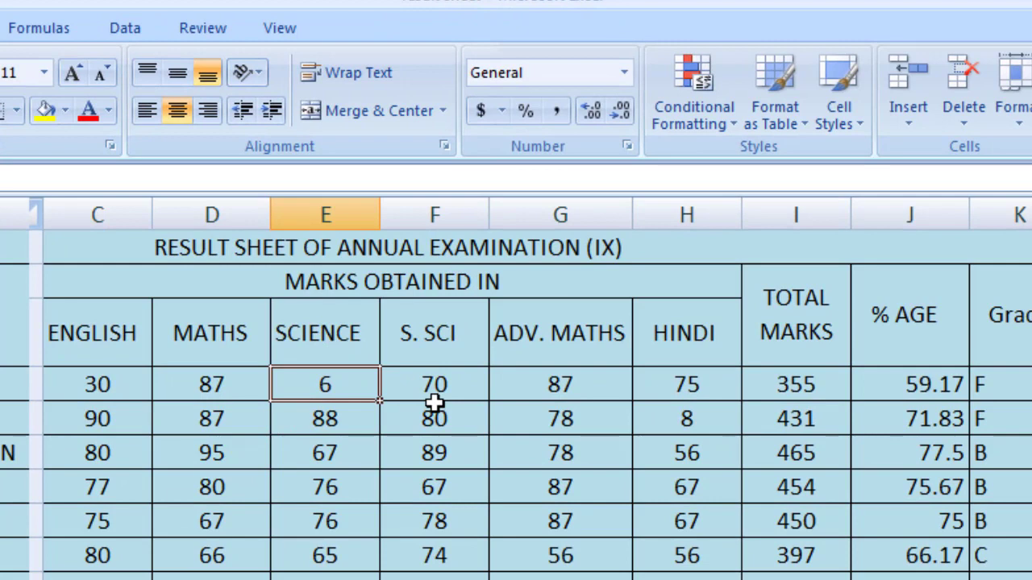
{"action": "type", "text": "67"}
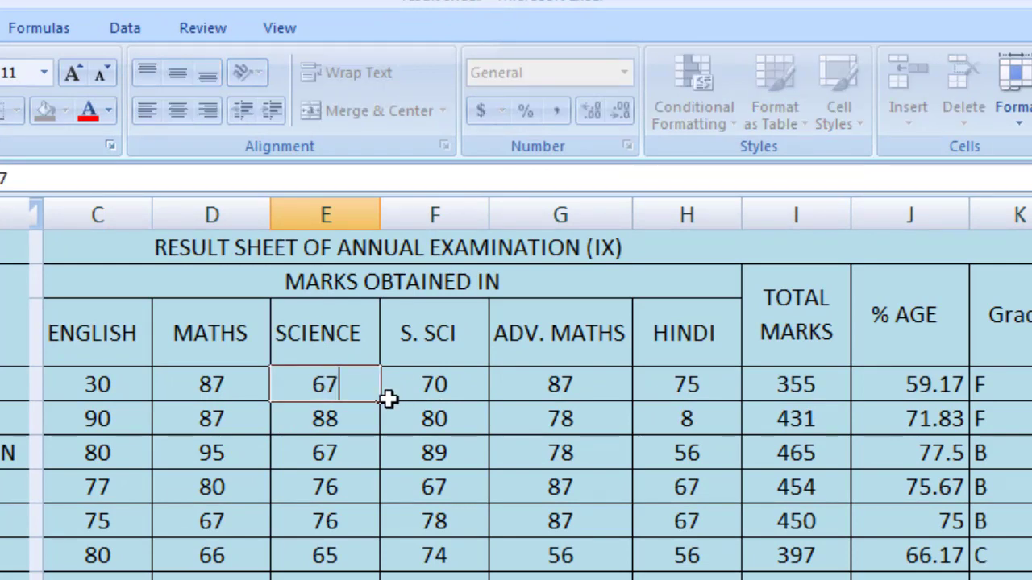
{"action": "key", "text": "Return"}
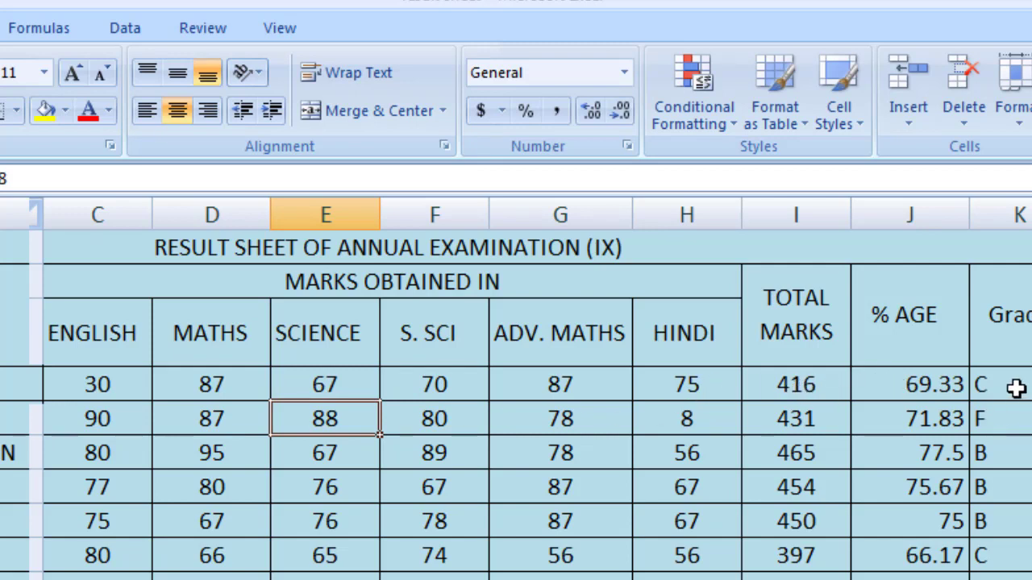
{"action": "left_click", "coordinate": [713, 428]}
{"action": "type", "text": "90"}
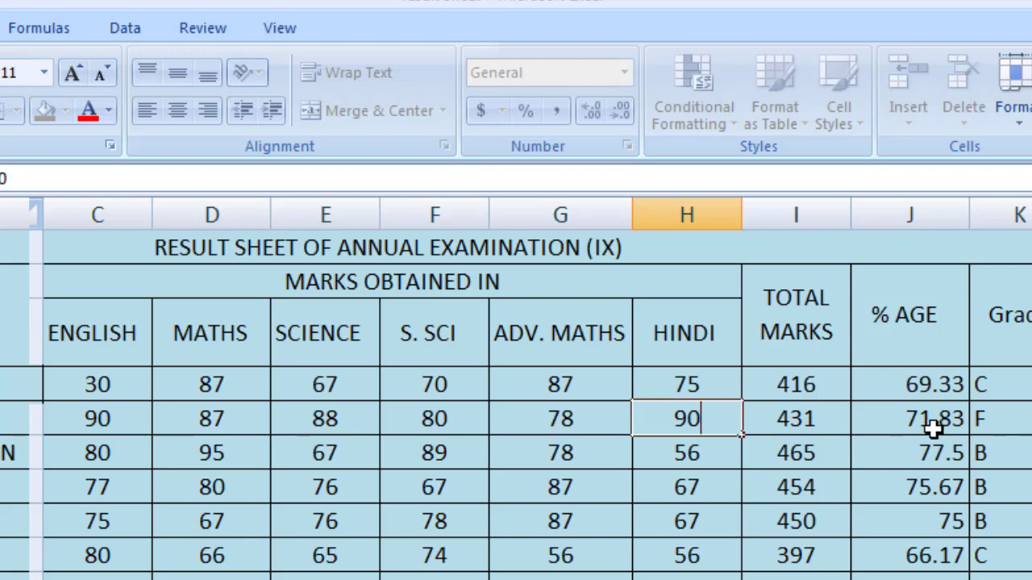
{"action": "key", "text": "Return"}
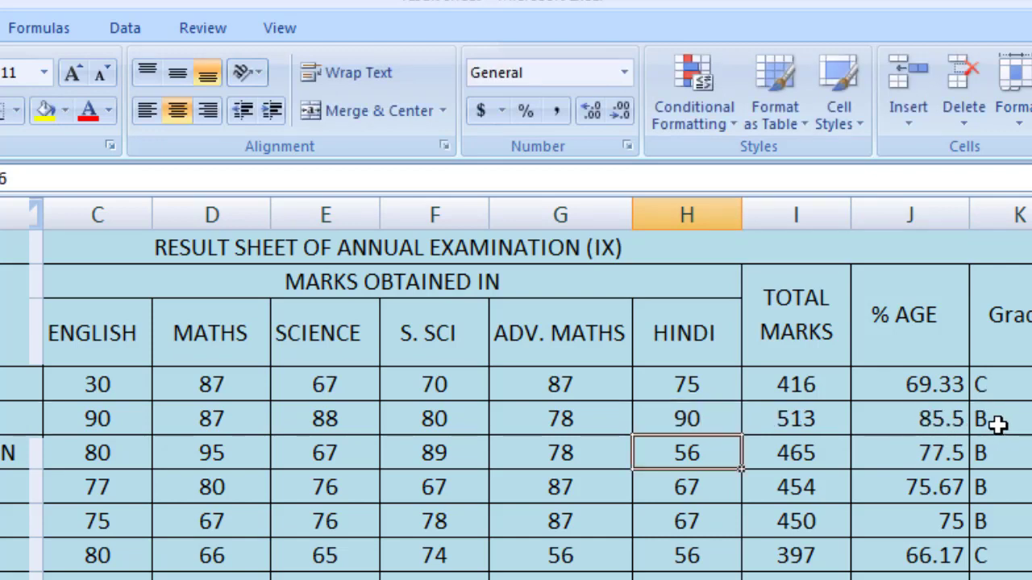
Step: Set the fourth student's Adv. Maths mark in G7 to 24 and the sixth student's Science mark in E9 to 12
{"action": "left_click", "coordinate": [556, 493]}
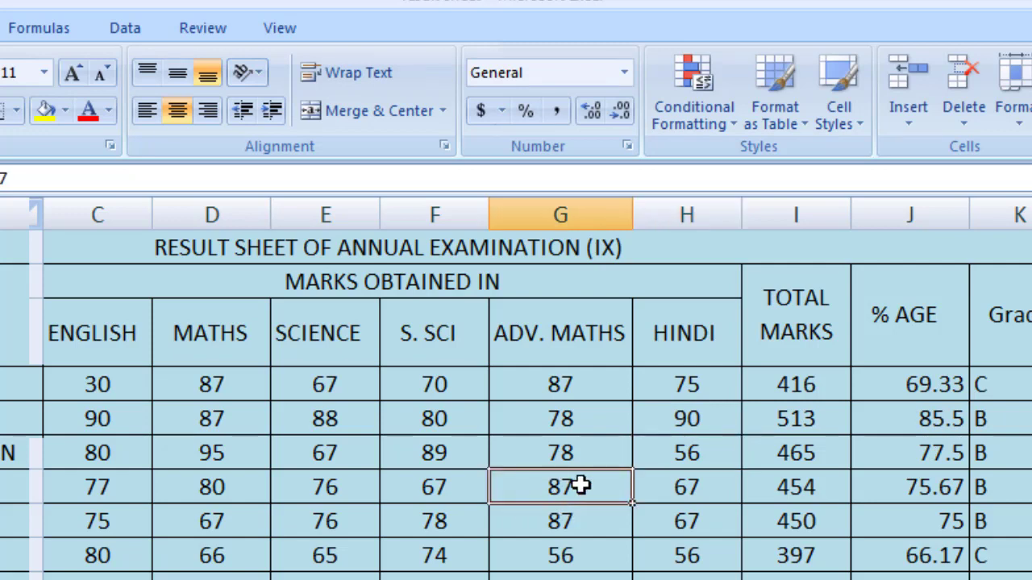
{"action": "type", "text": "24"}
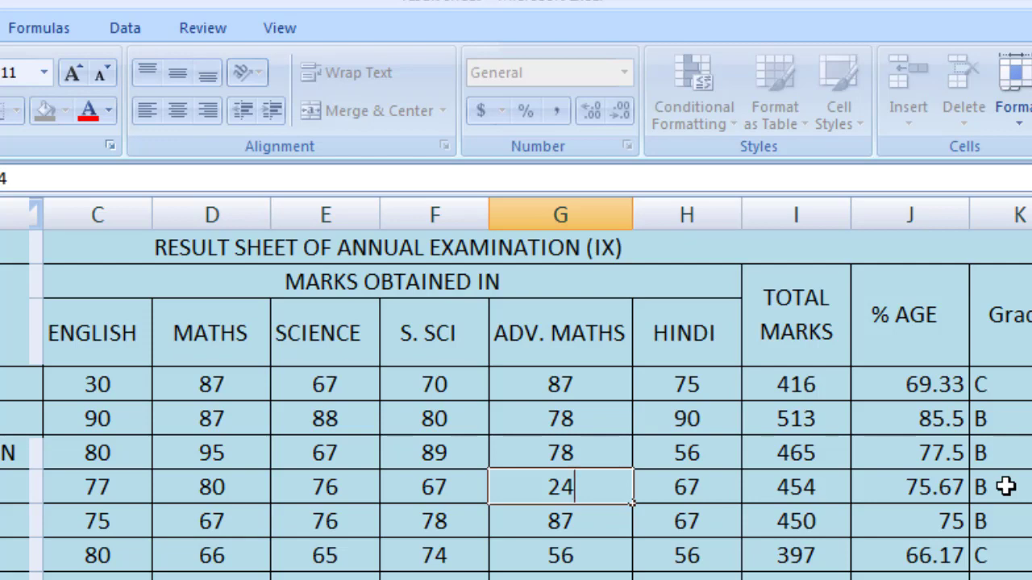
{"action": "key", "text": "Return"}
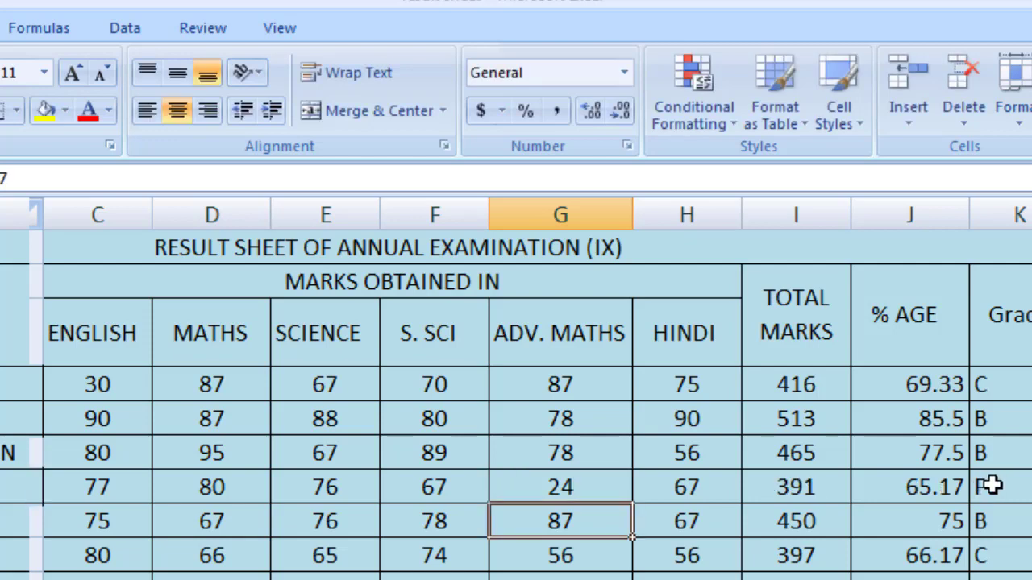
{"action": "left_click", "coordinate": [447, 557]}
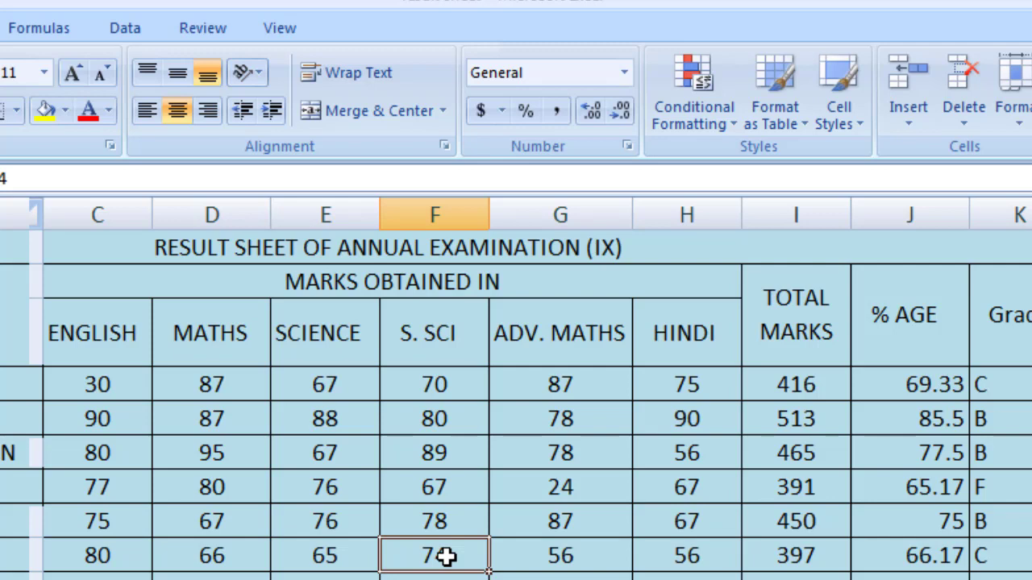
{"action": "left_click", "coordinate": [329, 556]}
{"action": "type", "text": "12"}
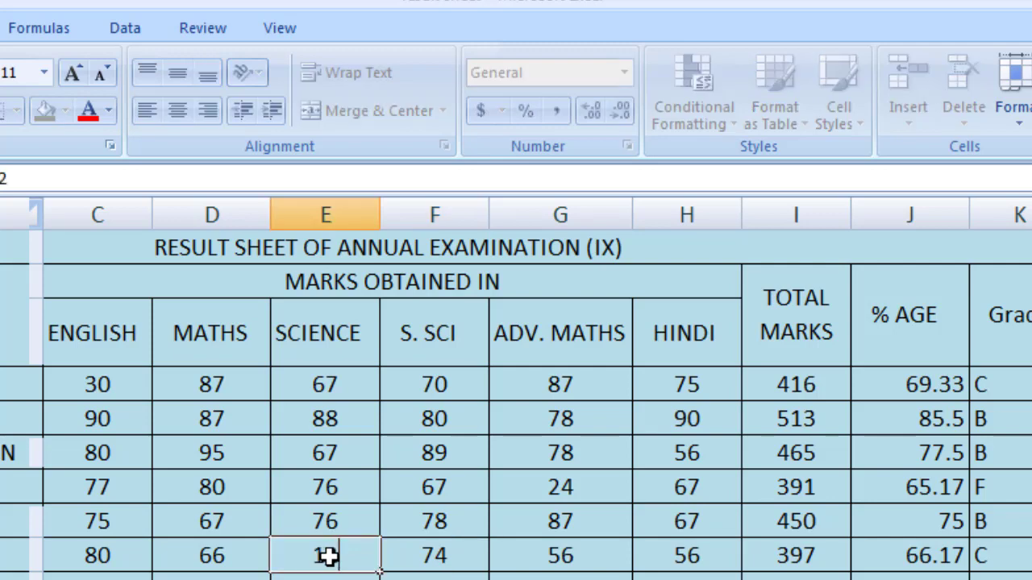
{"action": "key", "text": "Return"}
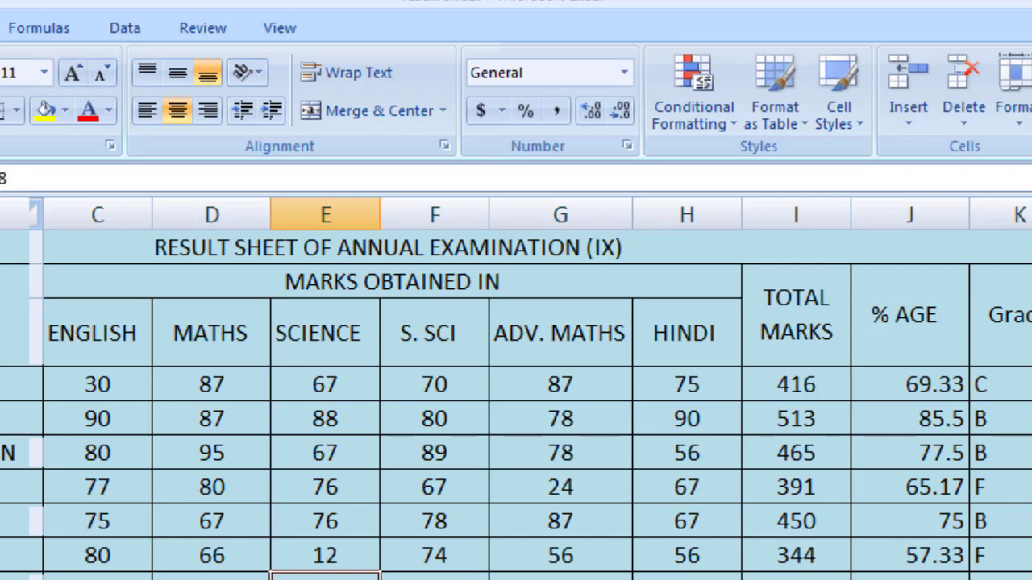
{"action": "left_click", "coordinate": [560, 579]}
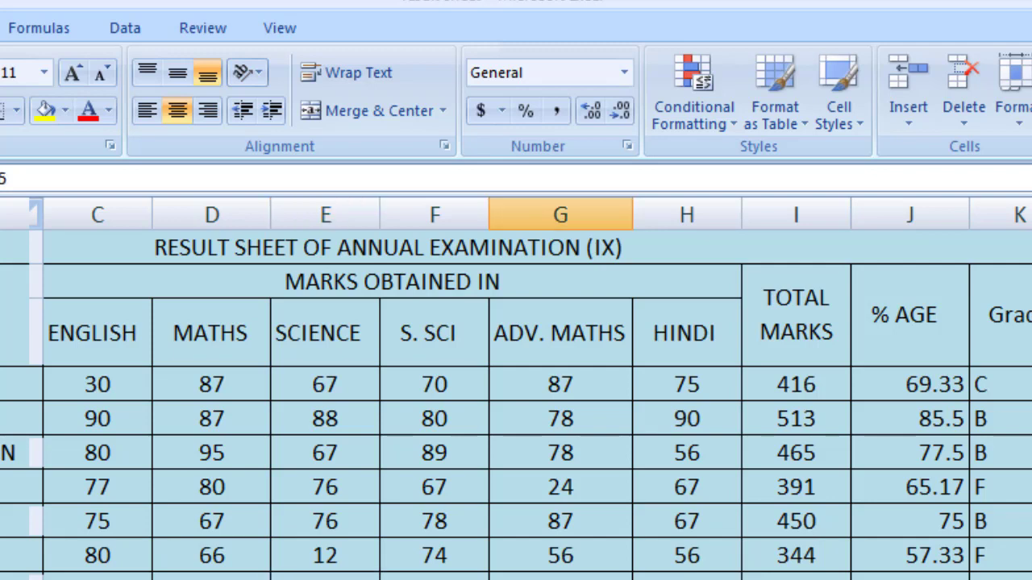
{"action": "scroll", "coordinate": [516, 403], "scroll_direction": "down", "scroll_amount": 2}
{"action": "scroll", "coordinate": [516, 403], "scroll_direction": "up", "scroll_amount": 2}
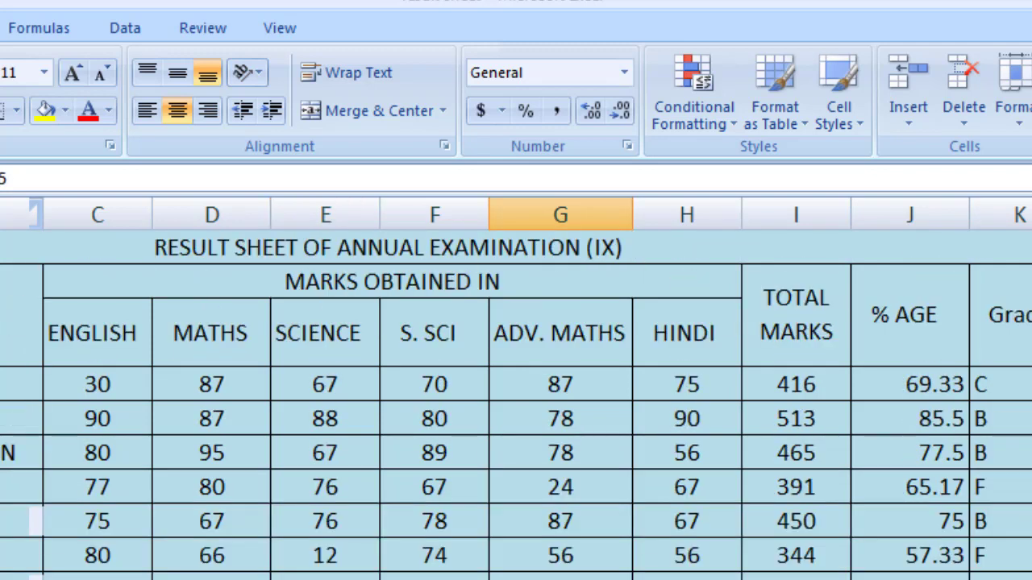